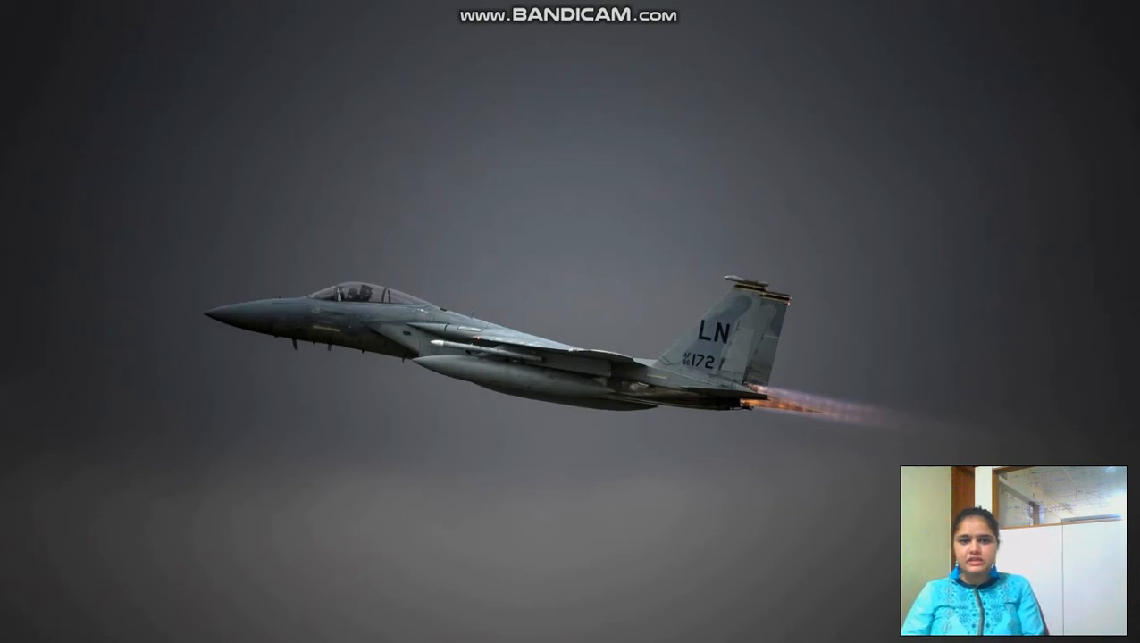
- Switch to EAGLE and open the LM324.lbr library from the Eagle Libraries folder
key("alt+Tab")
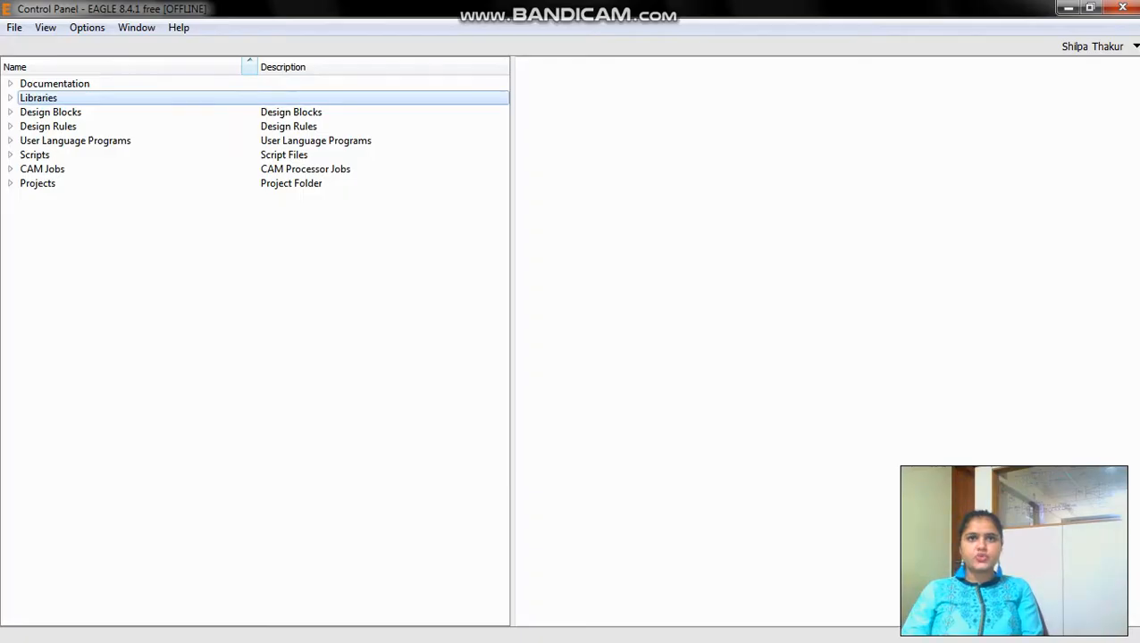
left_click(15, 27)
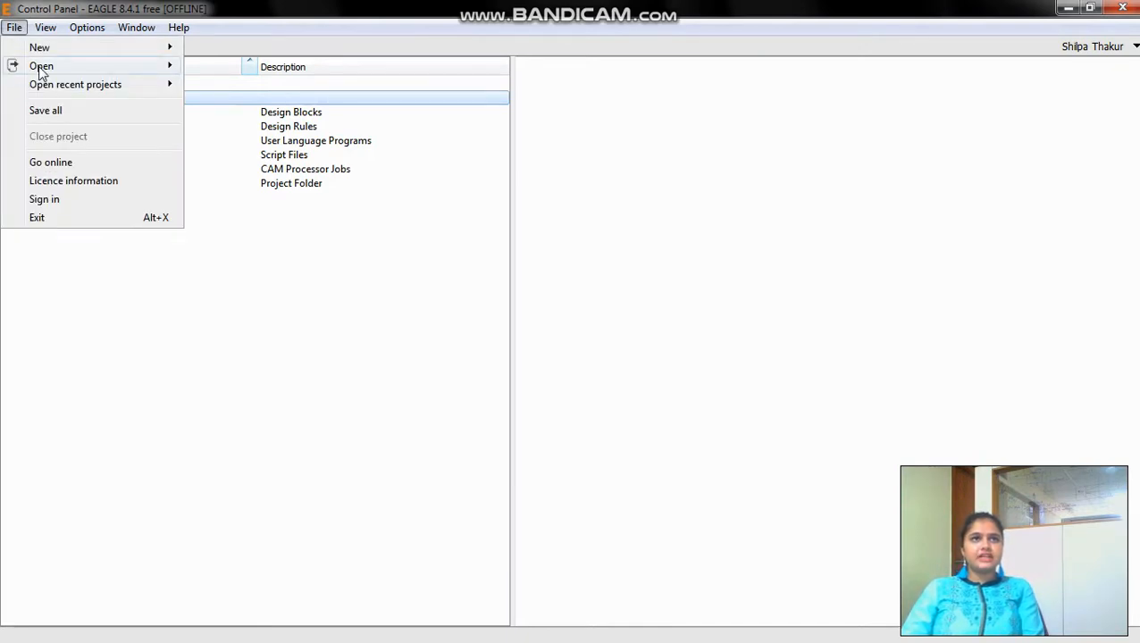
mouse_move(38, 68)
left_click(227, 132)
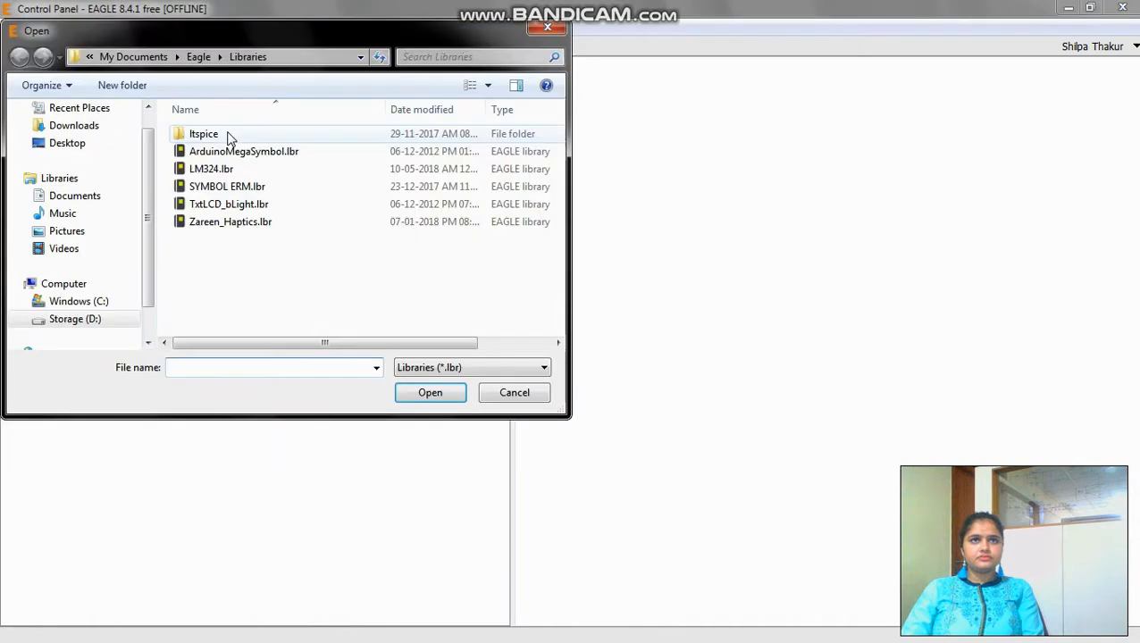
left_click(214, 169)
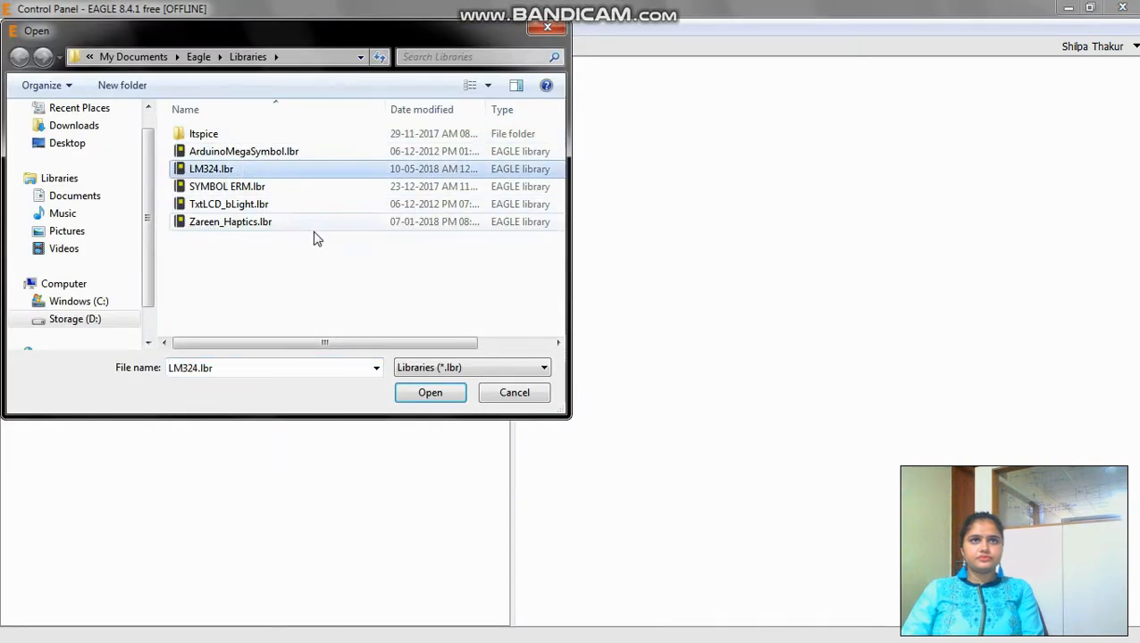
left_click(432, 394)
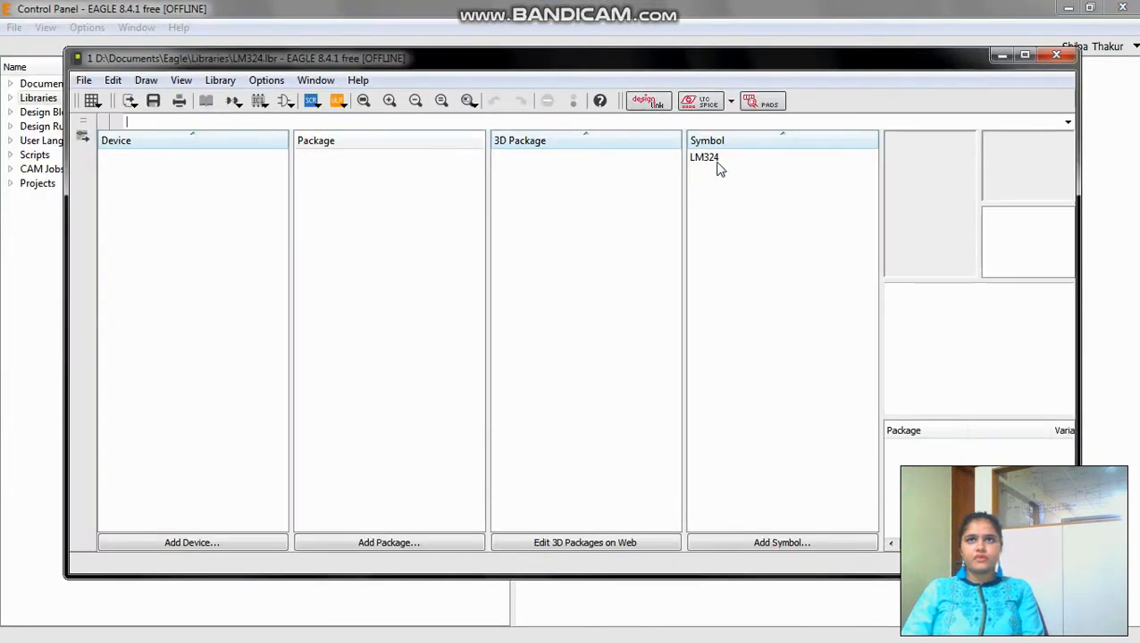
left_click(718, 159)
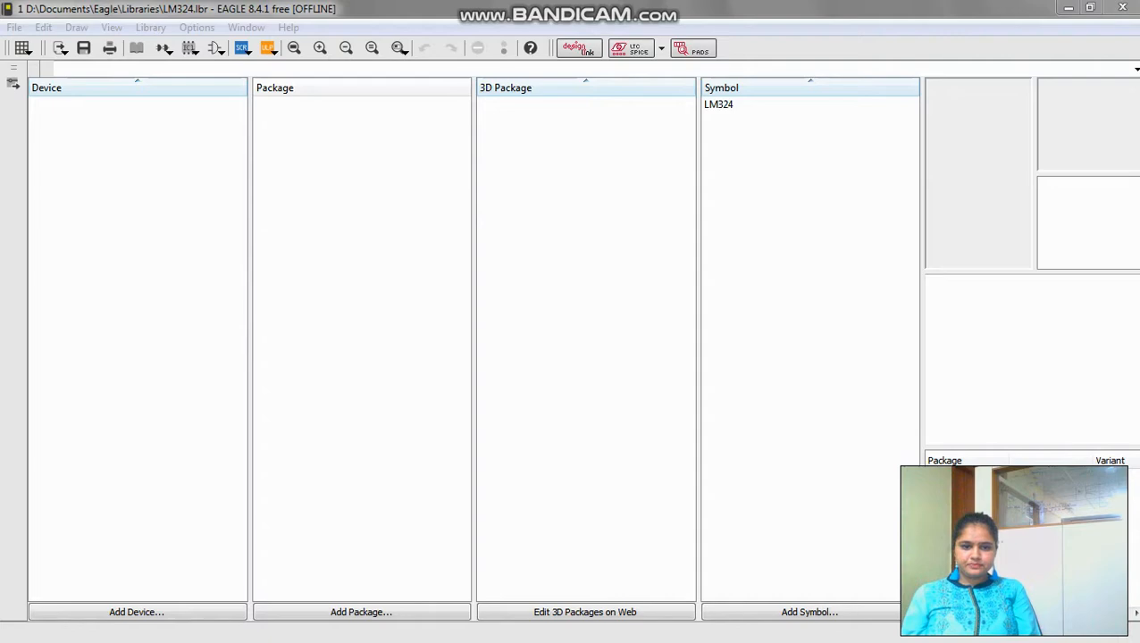
- Check the LM324 datasheet for the available package types and the internal block diagram
key("alt+Tab")
scroll(851, 212, "up", 3)
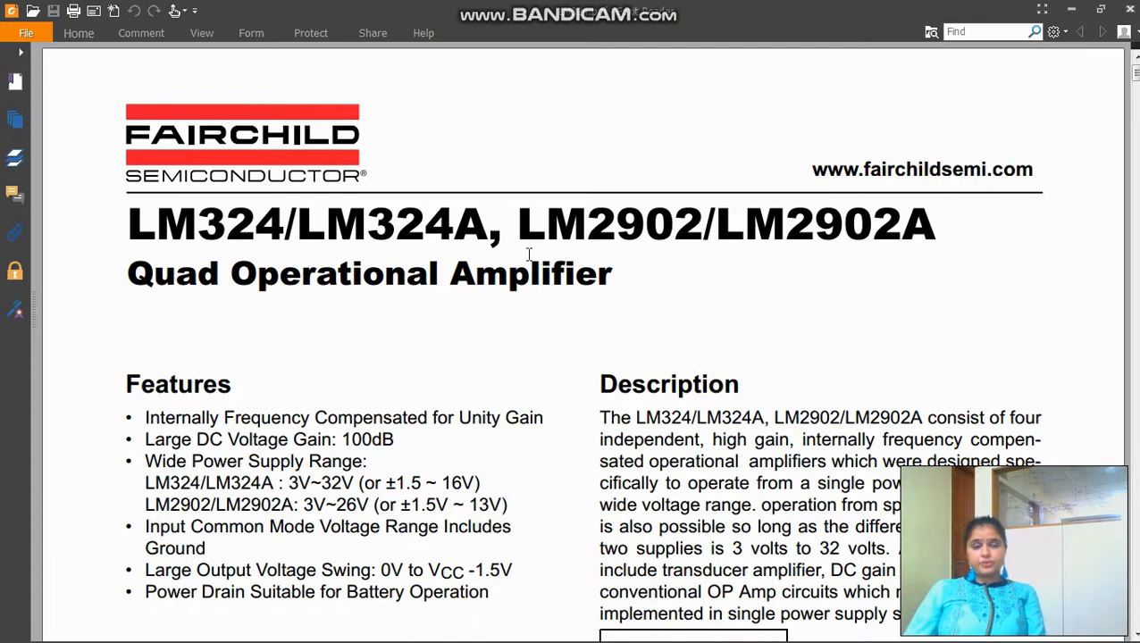
scroll(831, 375, "down", 2)
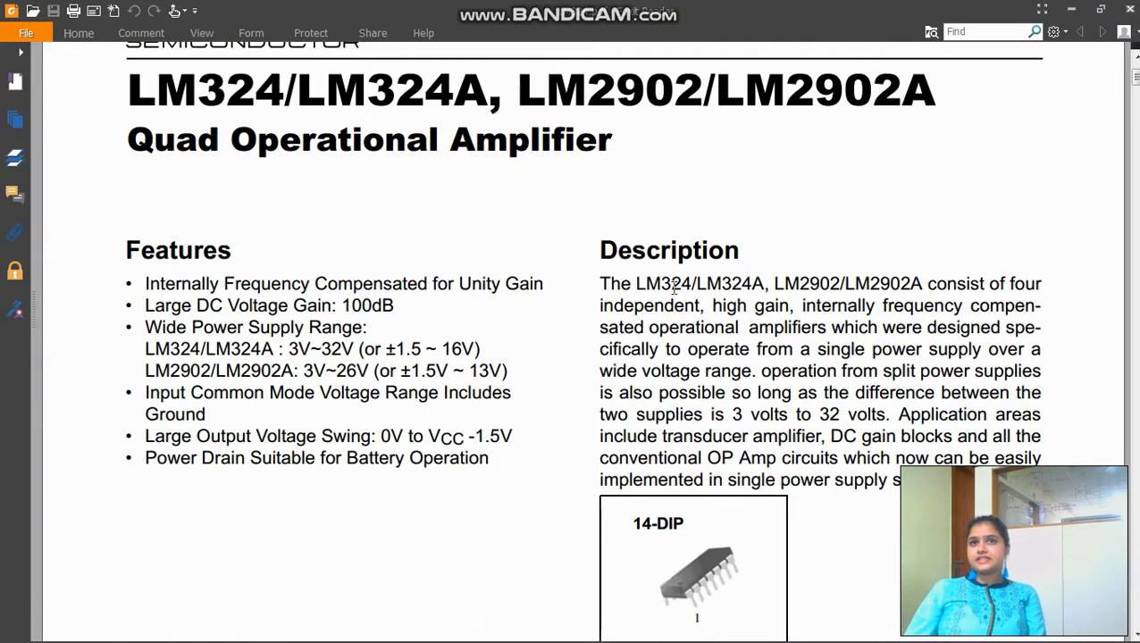
scroll(844, 393, "down", 3)
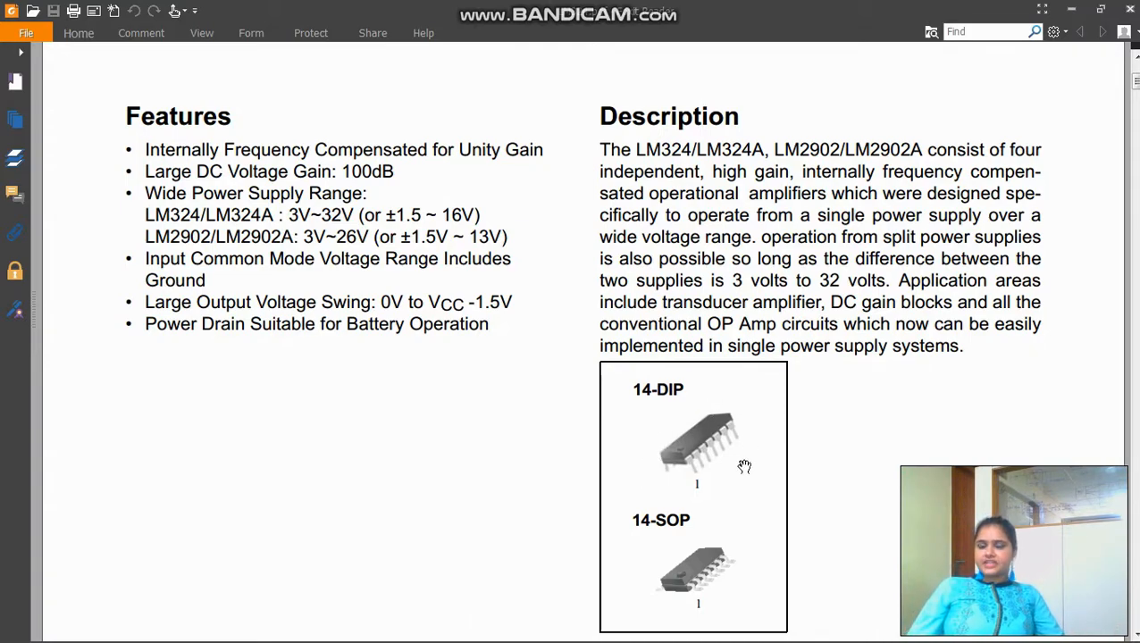
scroll(741, 465, "down", 2)
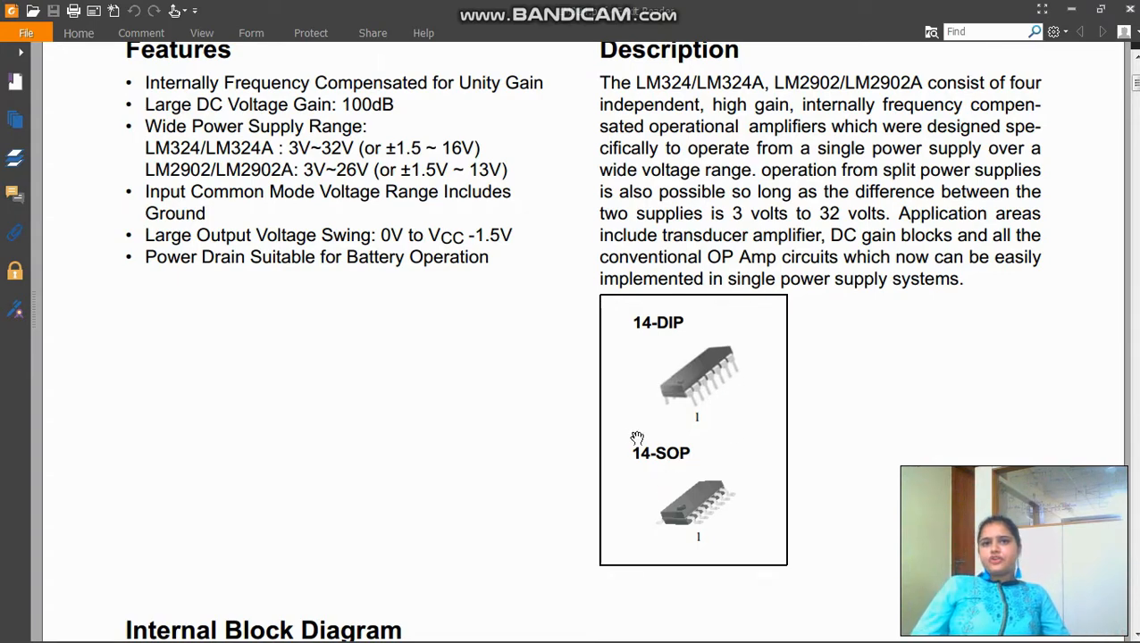
scroll(753, 508, "down", 5)
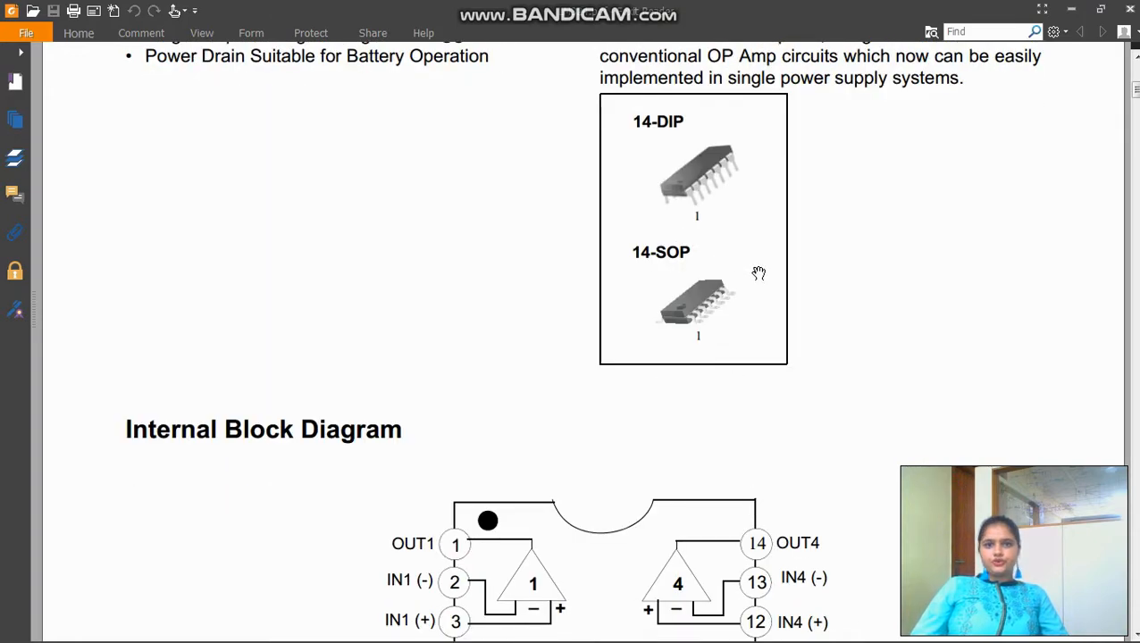
left_click(1075, 9)
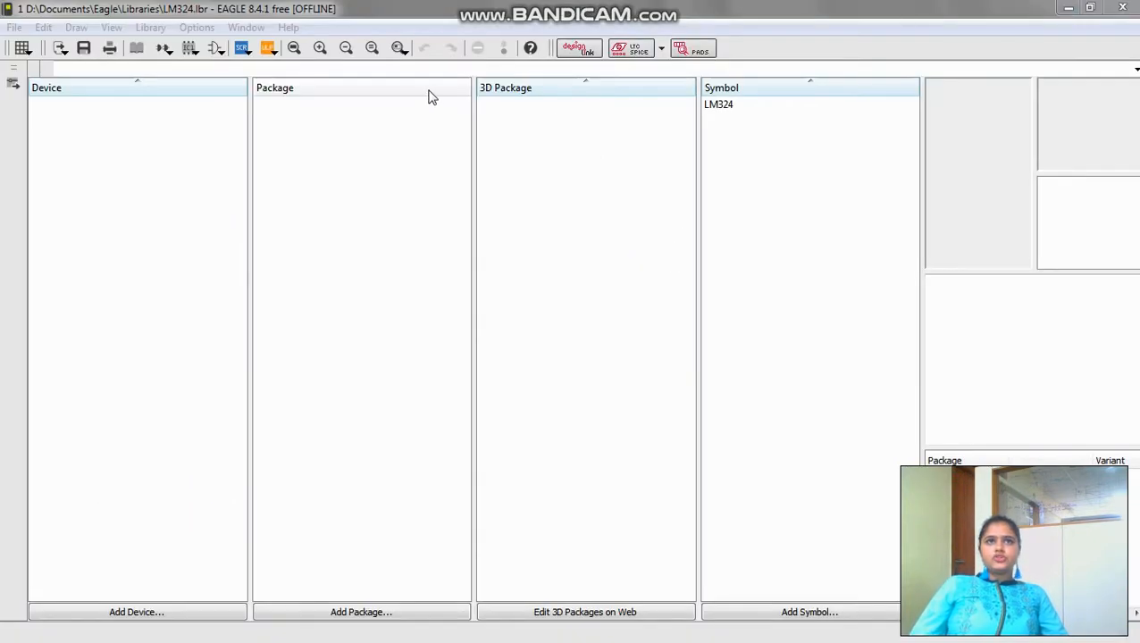
- Start a new package named LM324 in the library and search the importable packages for SOP14
left_click(345, 613)
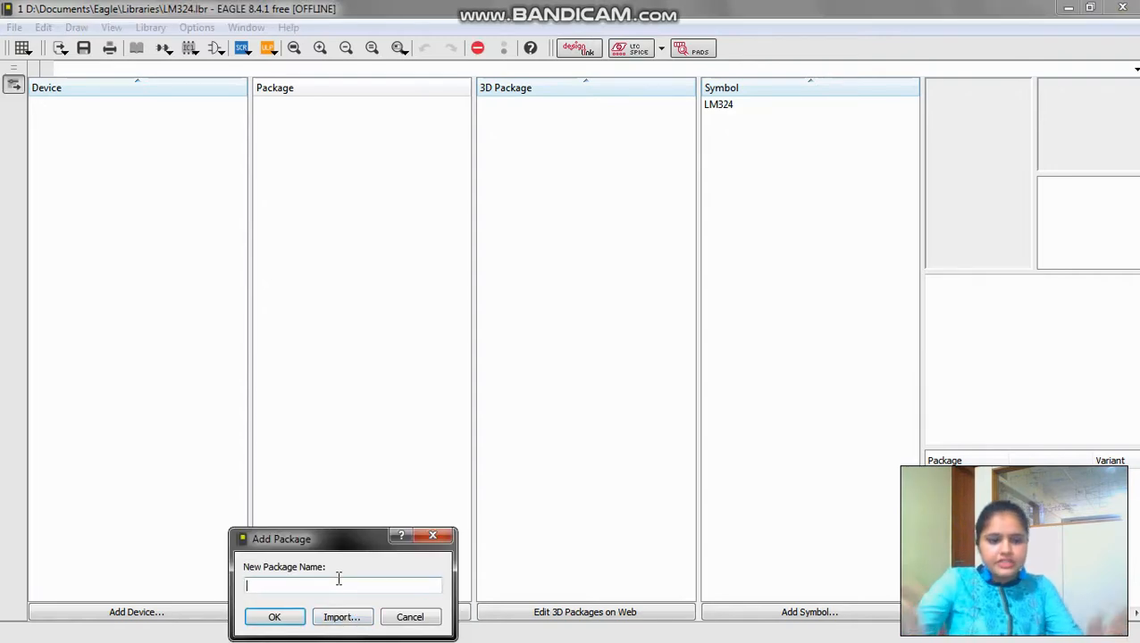
type("LM324")
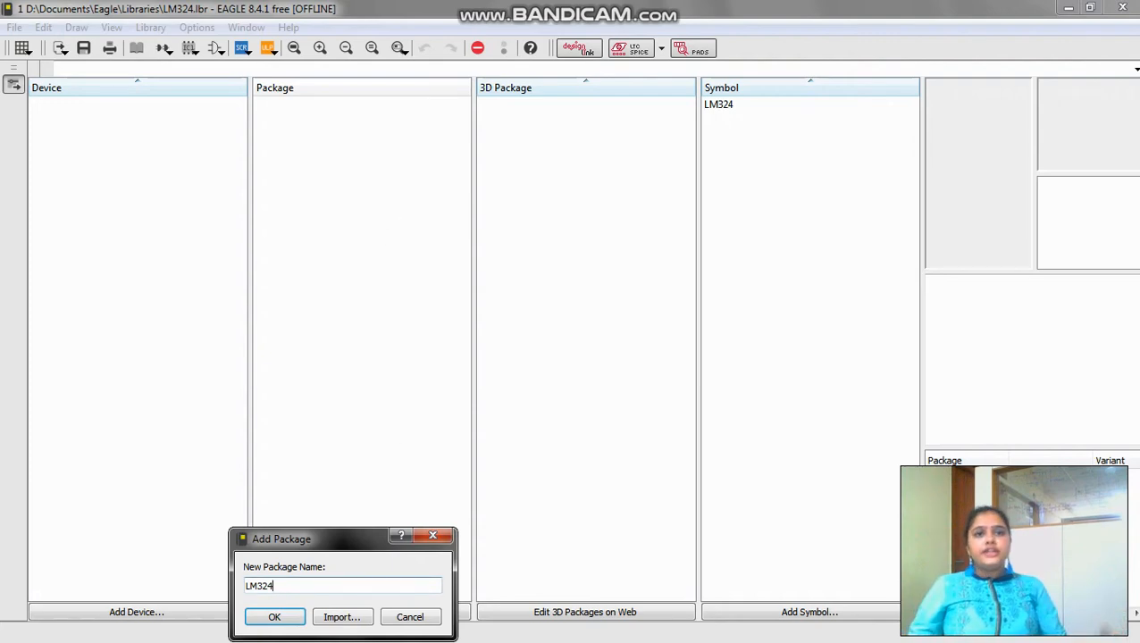
left_click(338, 617)
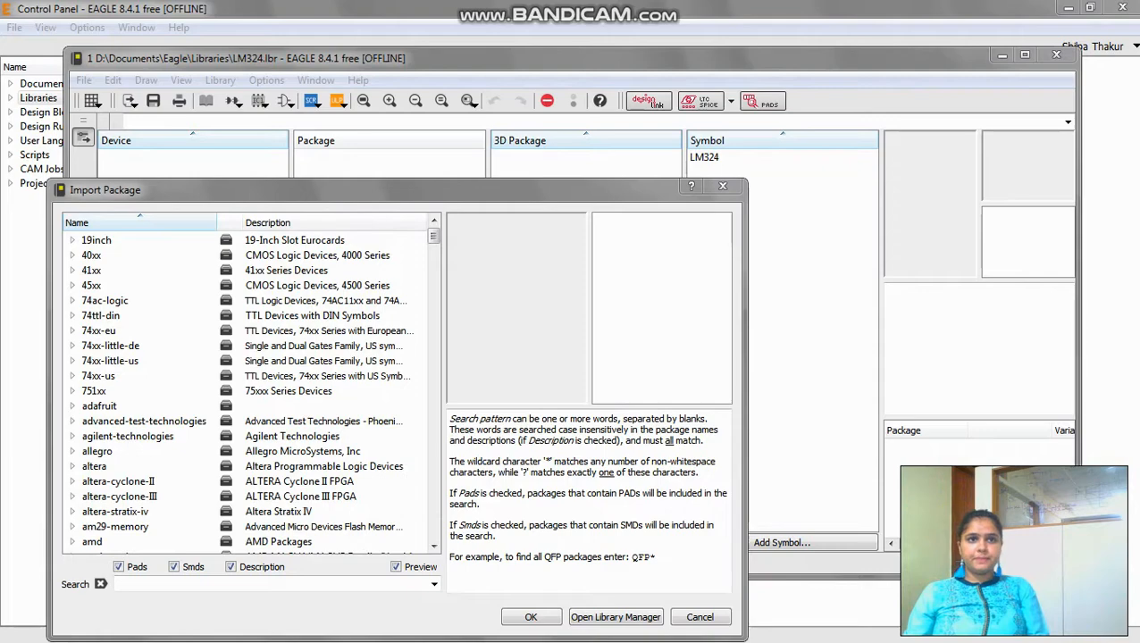
left_click(185, 583)
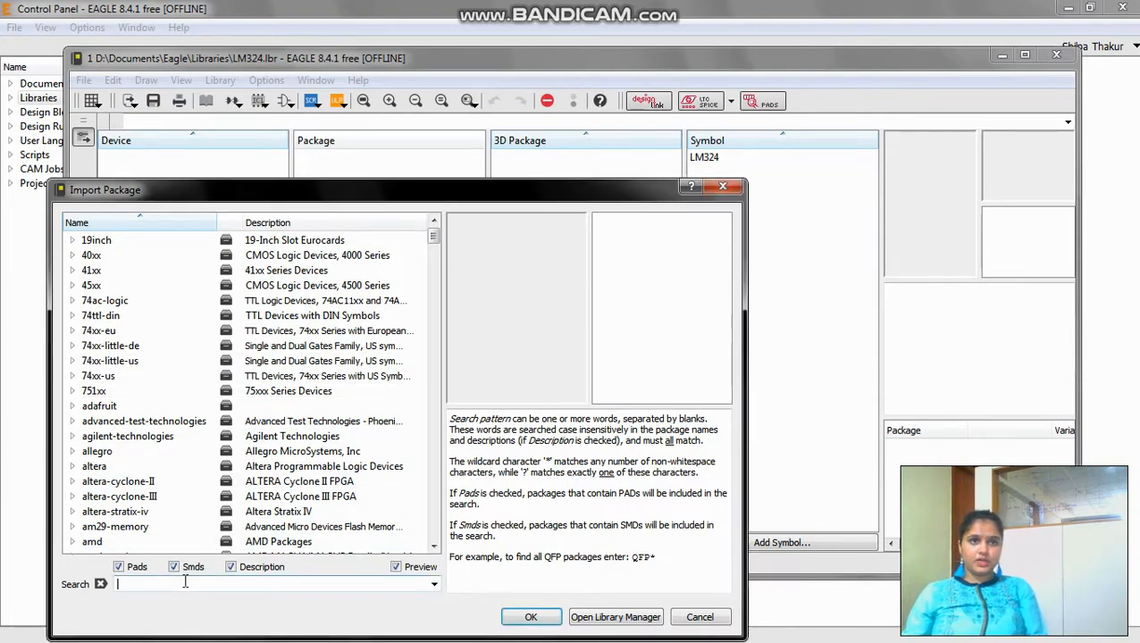
type("SOP14")
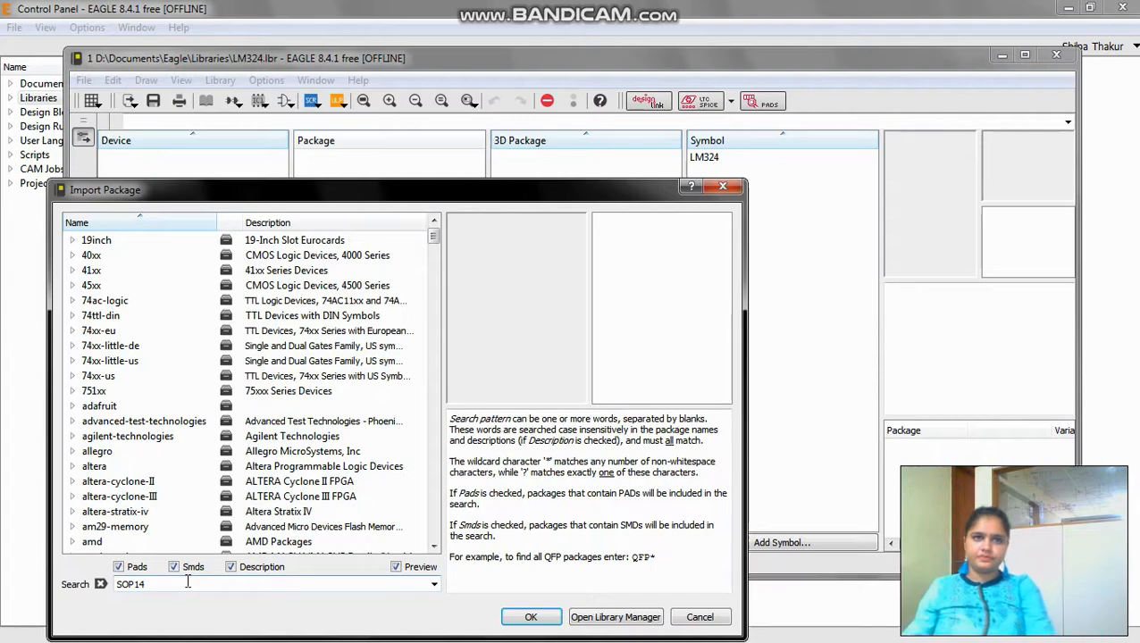
left_click(531, 617)
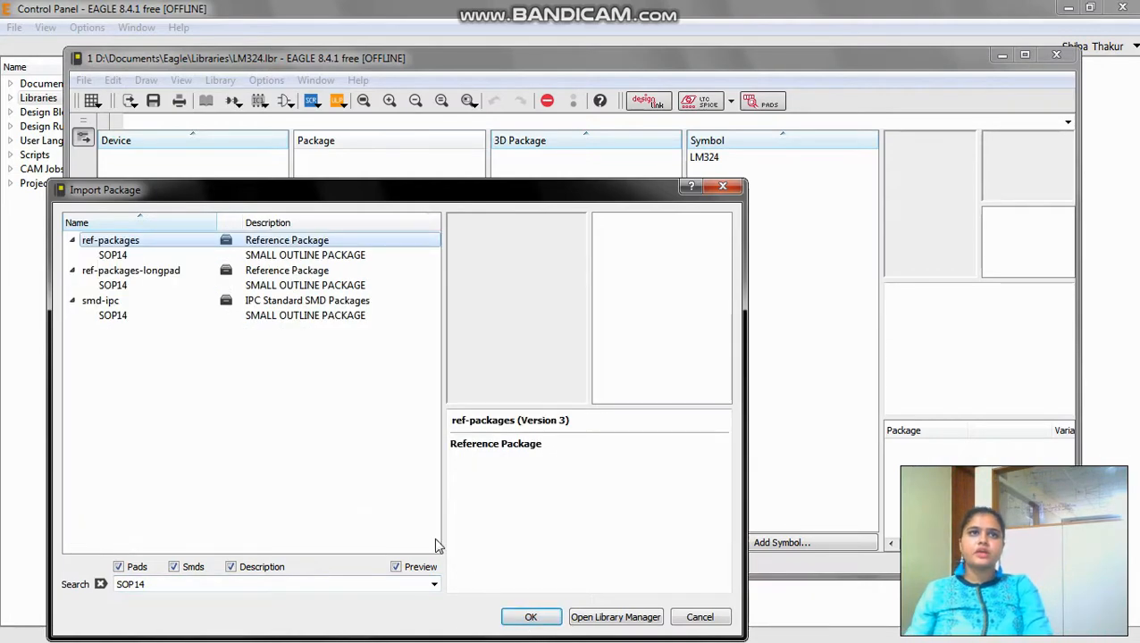
- Compare the SOP14 footprint previews and import the SOP14 package from the ref-packages library
left_click(131, 259)
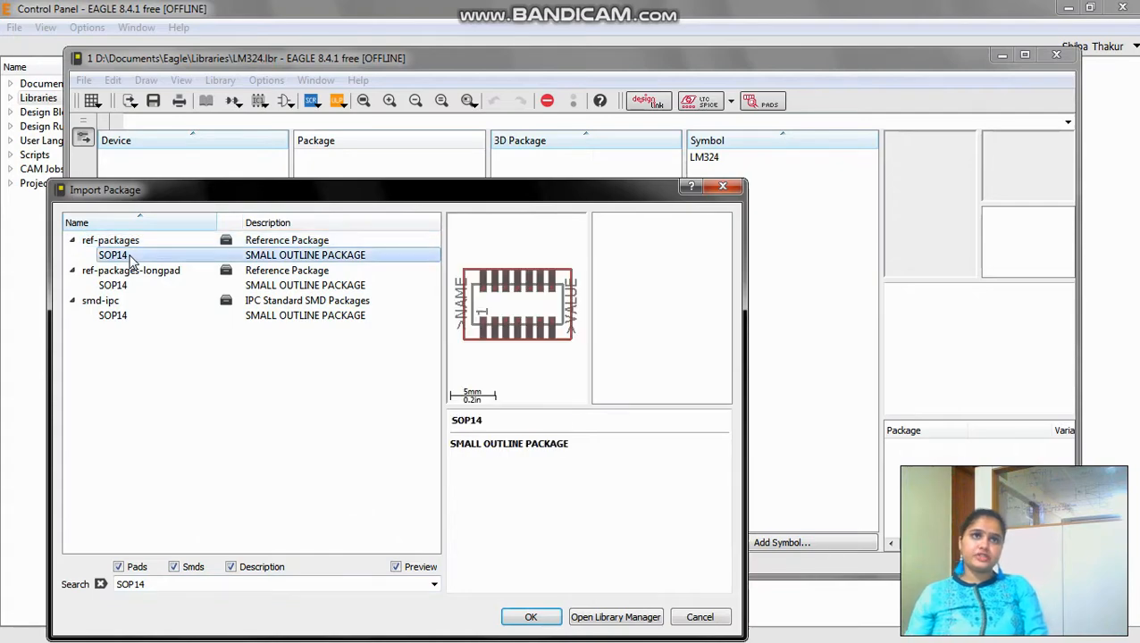
left_click(113, 285)
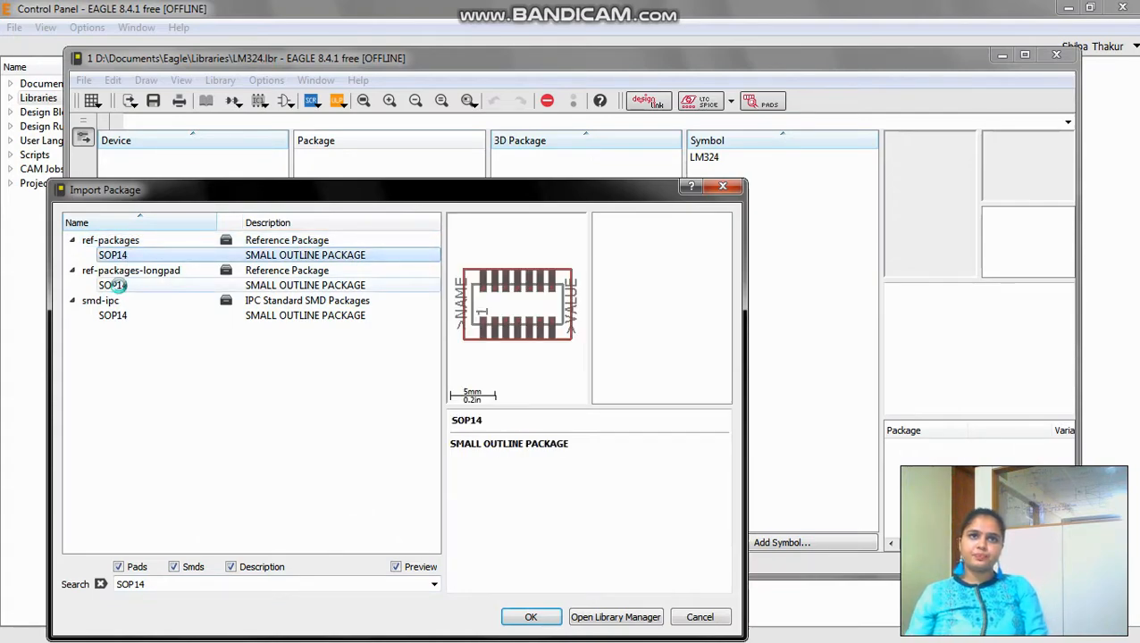
left_click(114, 285)
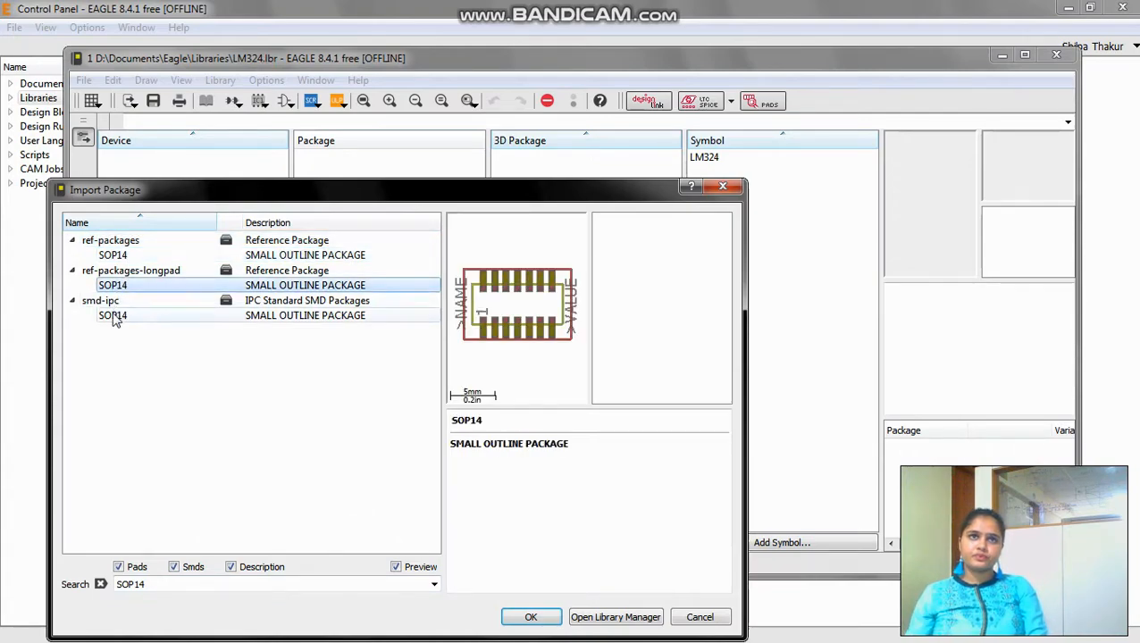
left_click(111, 316)
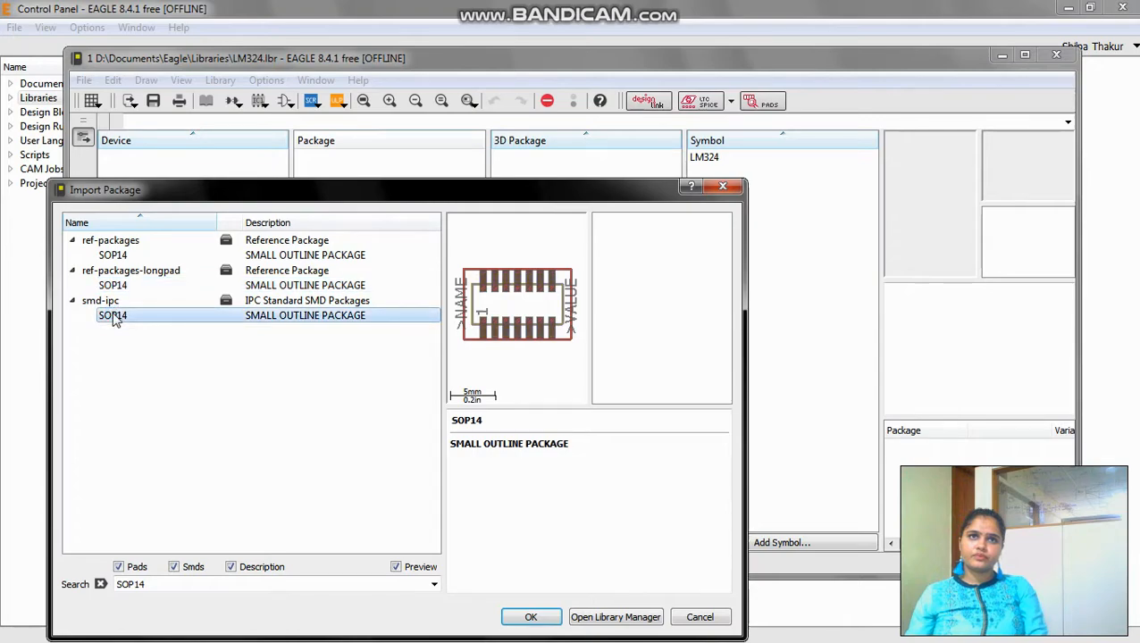
left_click(112, 255)
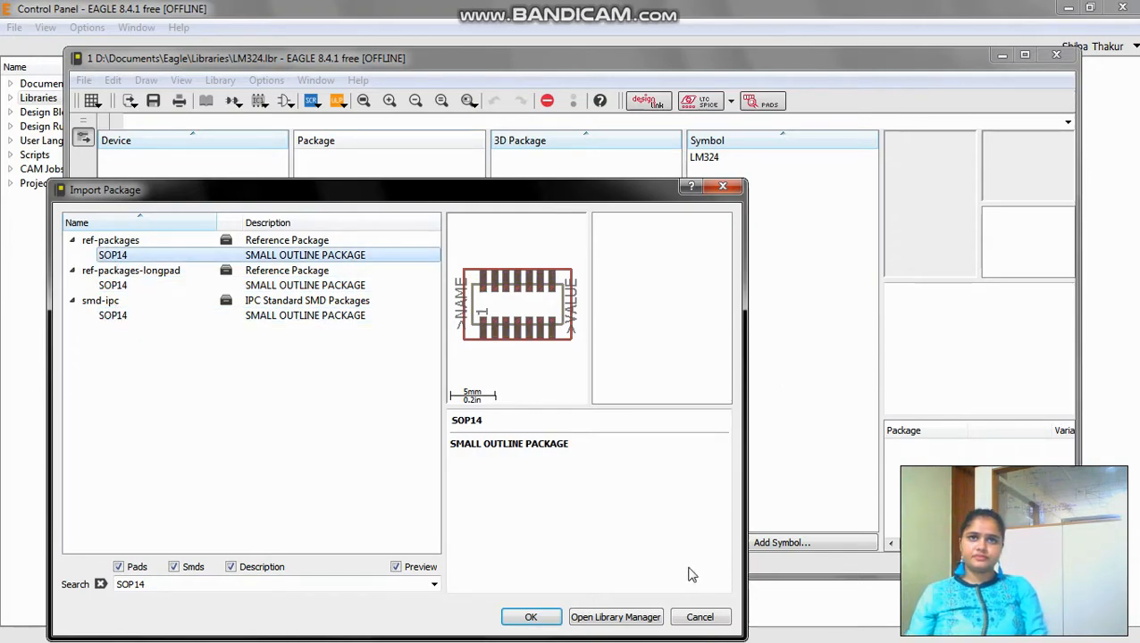
left_click(540, 618)
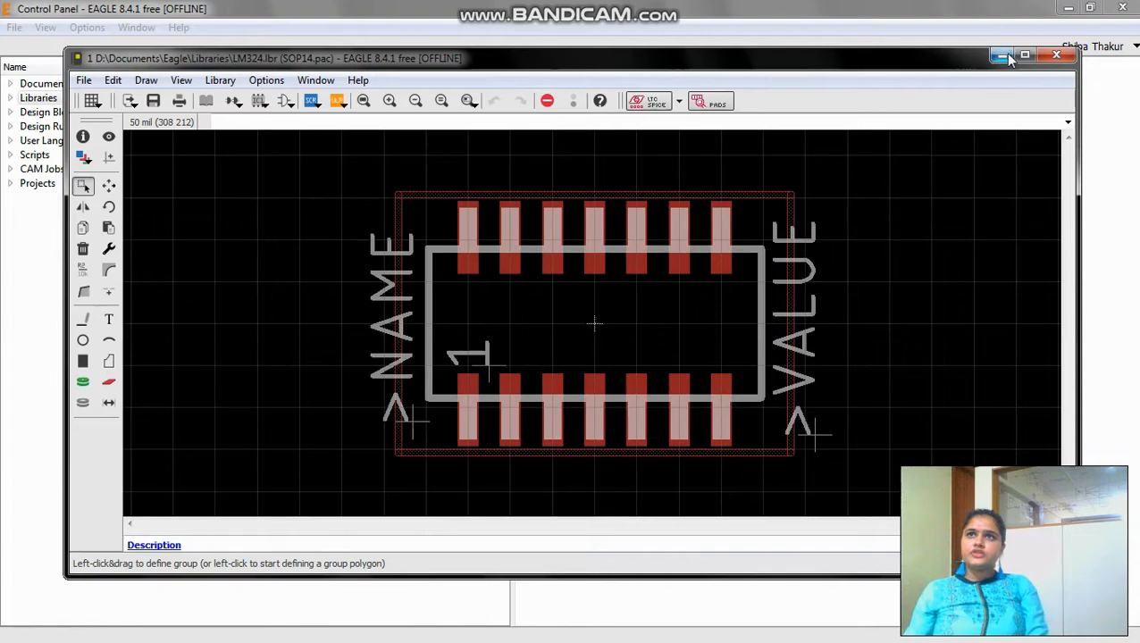
left_click(1024, 55)
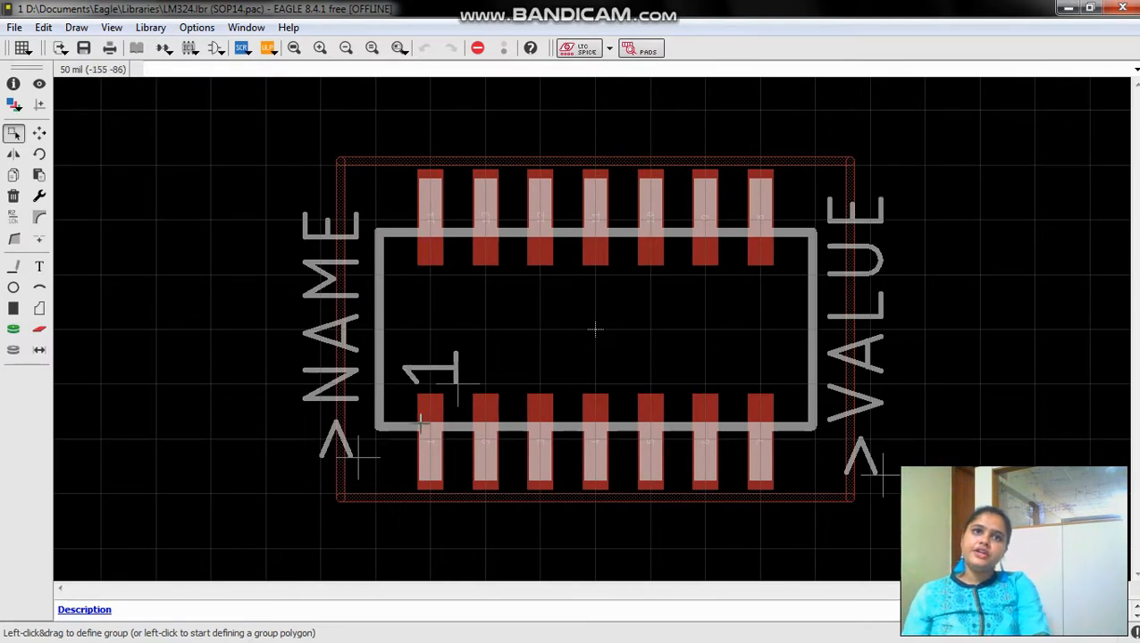
- Change the value of the footprint's >NAME text to LM324
right_click(357, 458)
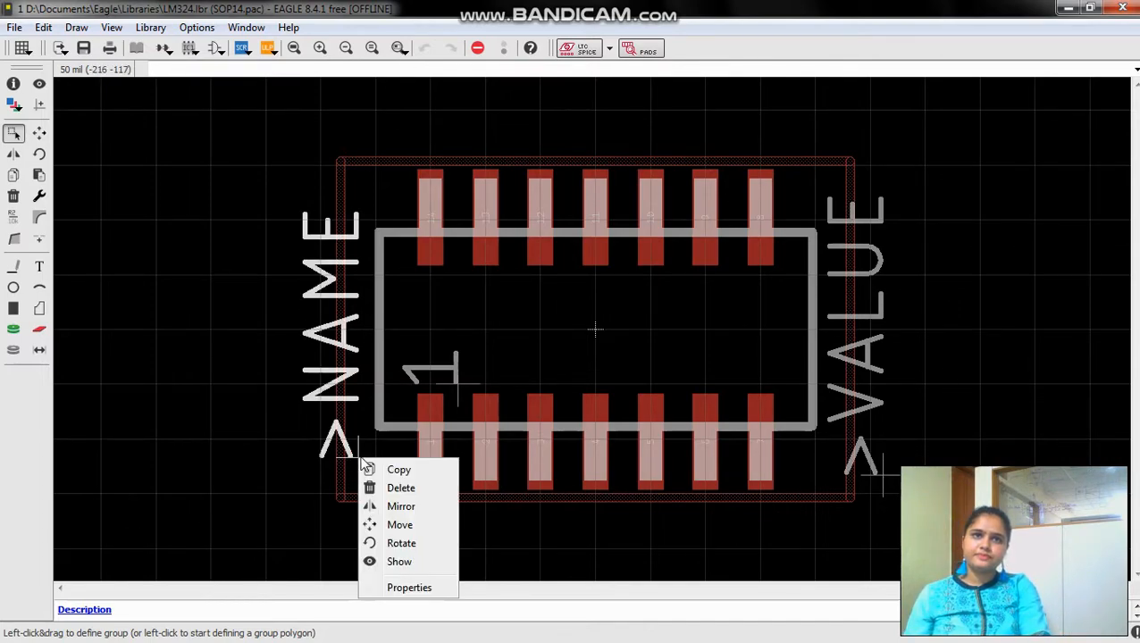
left_click(409, 588)
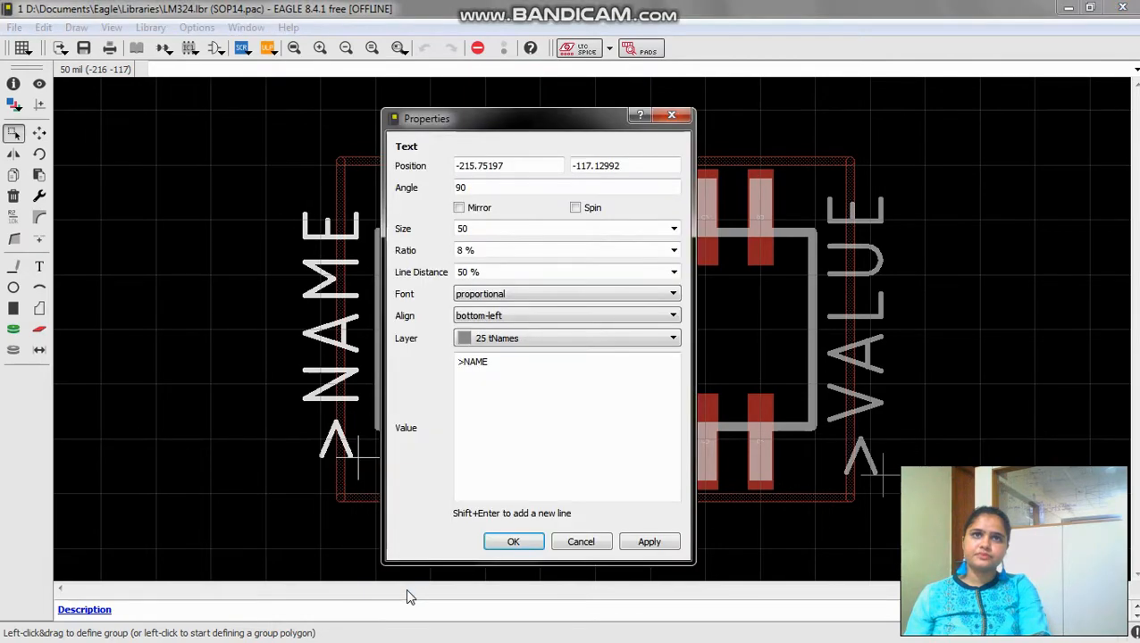
left_click(509, 374)
key("BackSpace")
key("BackSpace")
key("BackSpace")
key("BackSpace")
key("BackSpace")
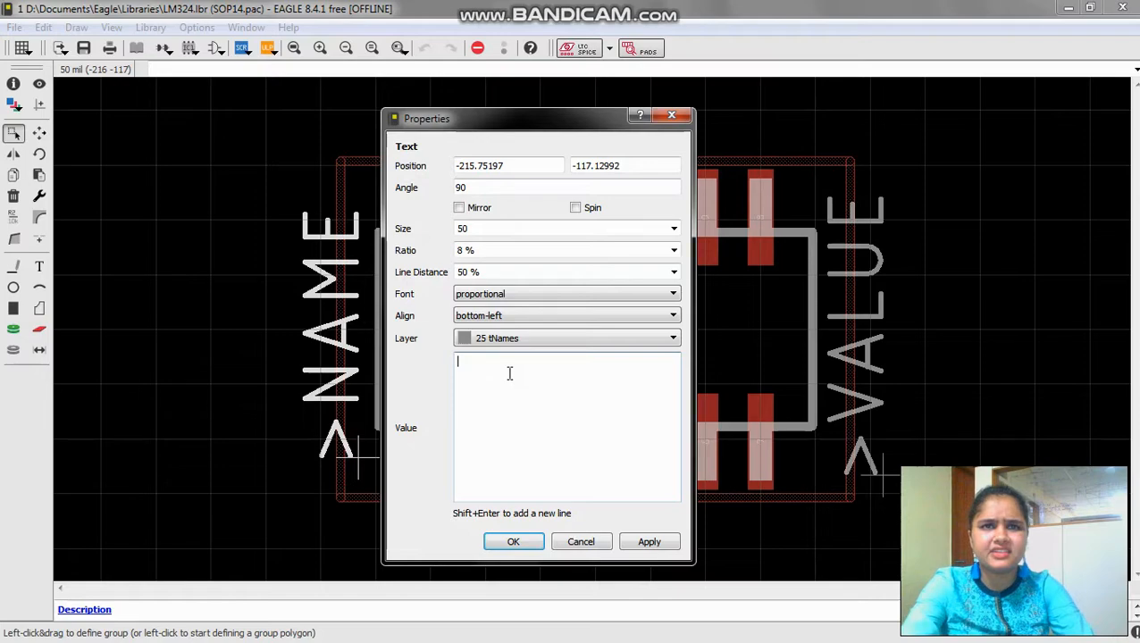
type("LM324")
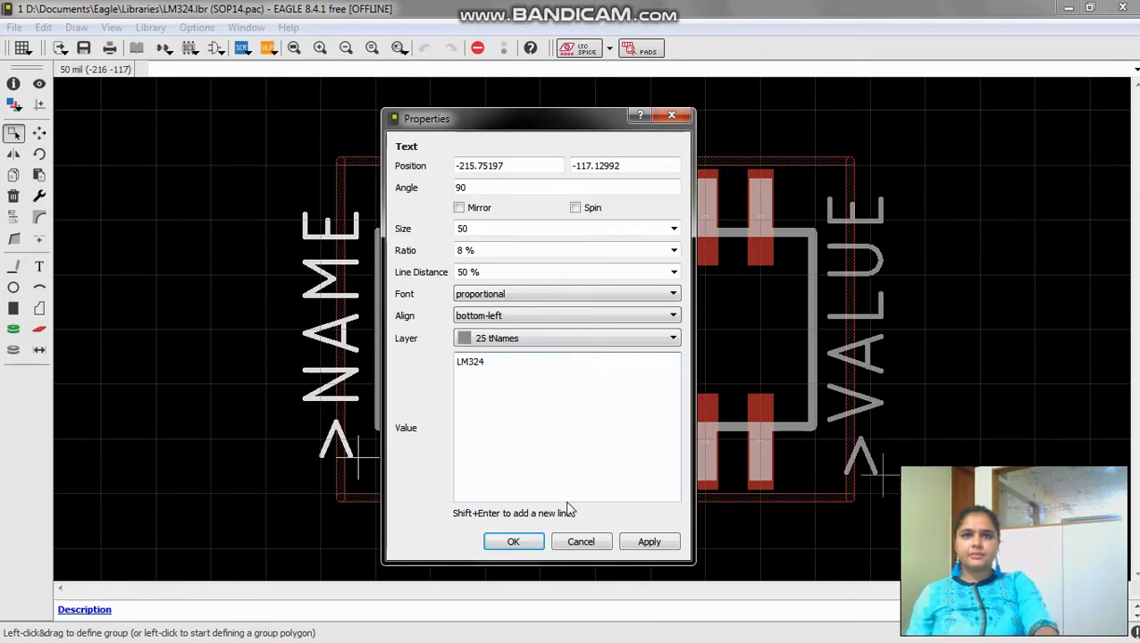
left_click(521, 546)
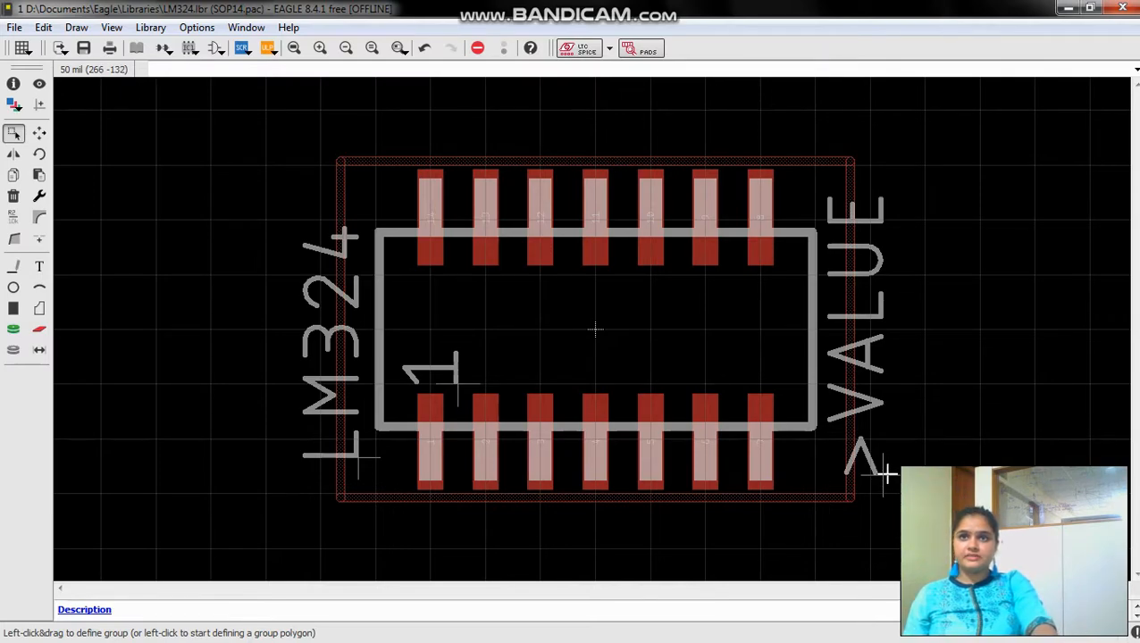
- Change the value of the footprint's >VALUE text to SOP14
right_click(885, 479)
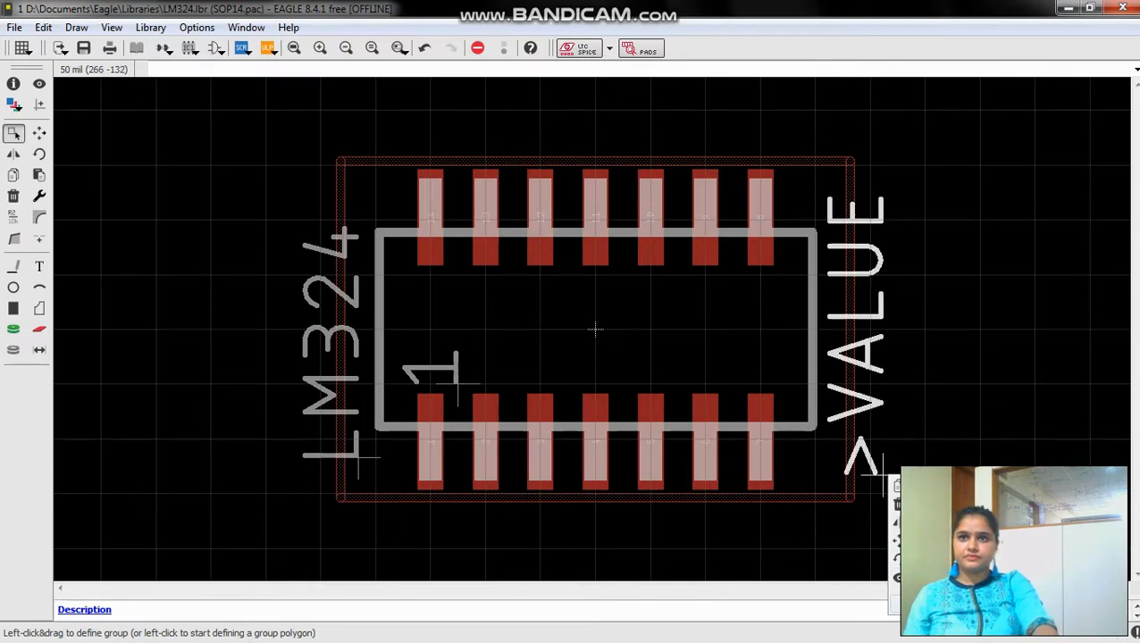
left_click(930, 604)
left_click(635, 362)
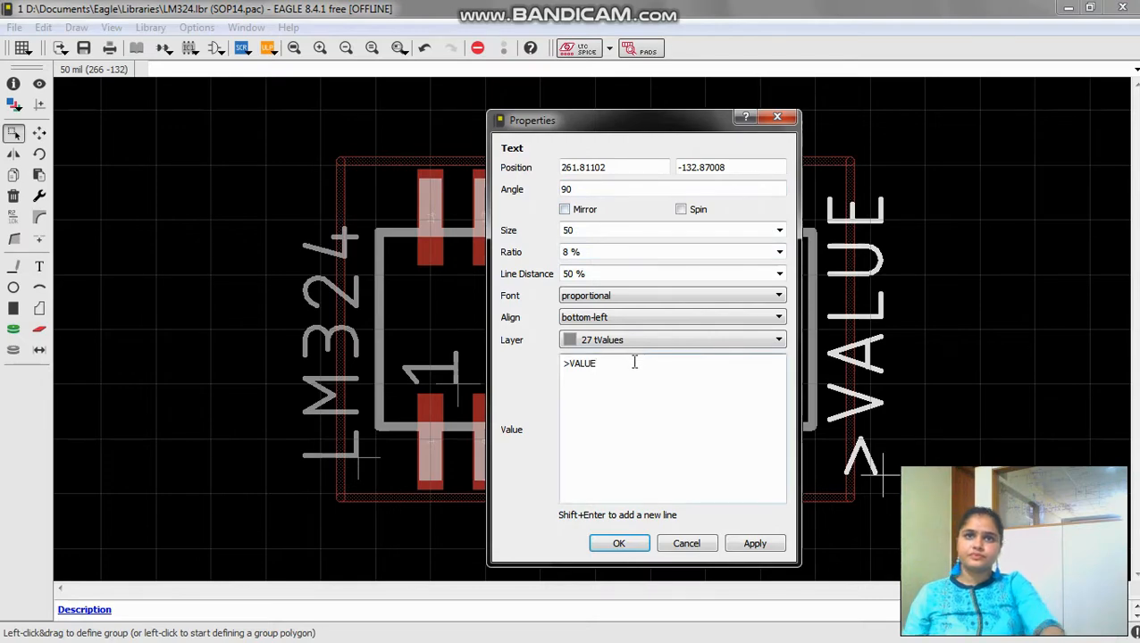
key("BackSpace")
key("BackSpace")
key("BackSpace")
key("BackSpace")
key("BackSpace")
key("BackSpace")
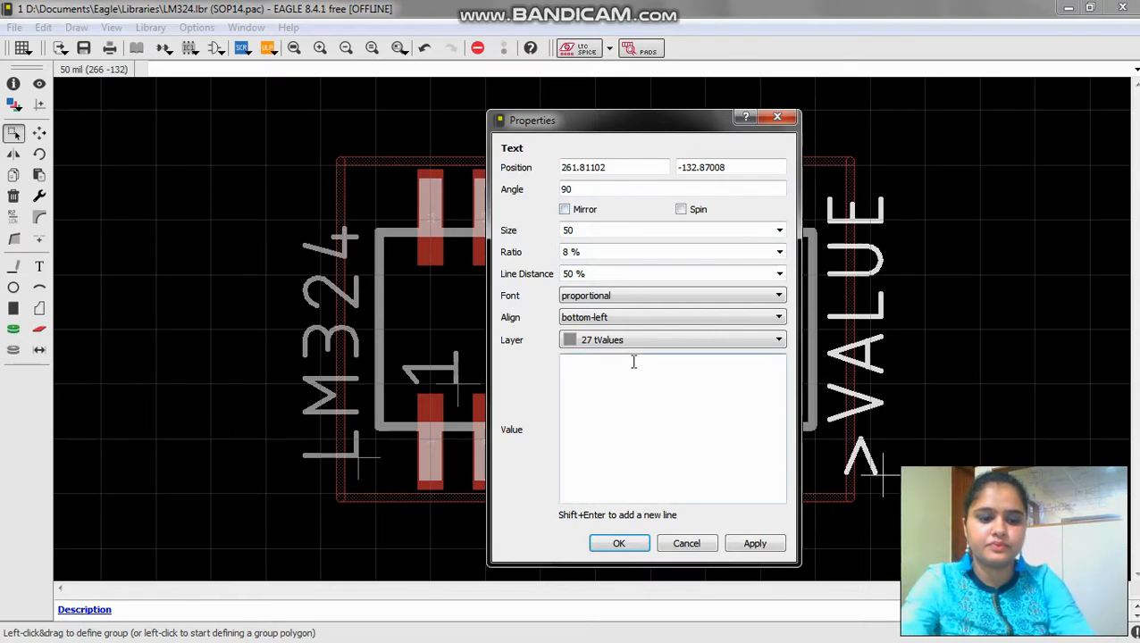
type("SOP14")
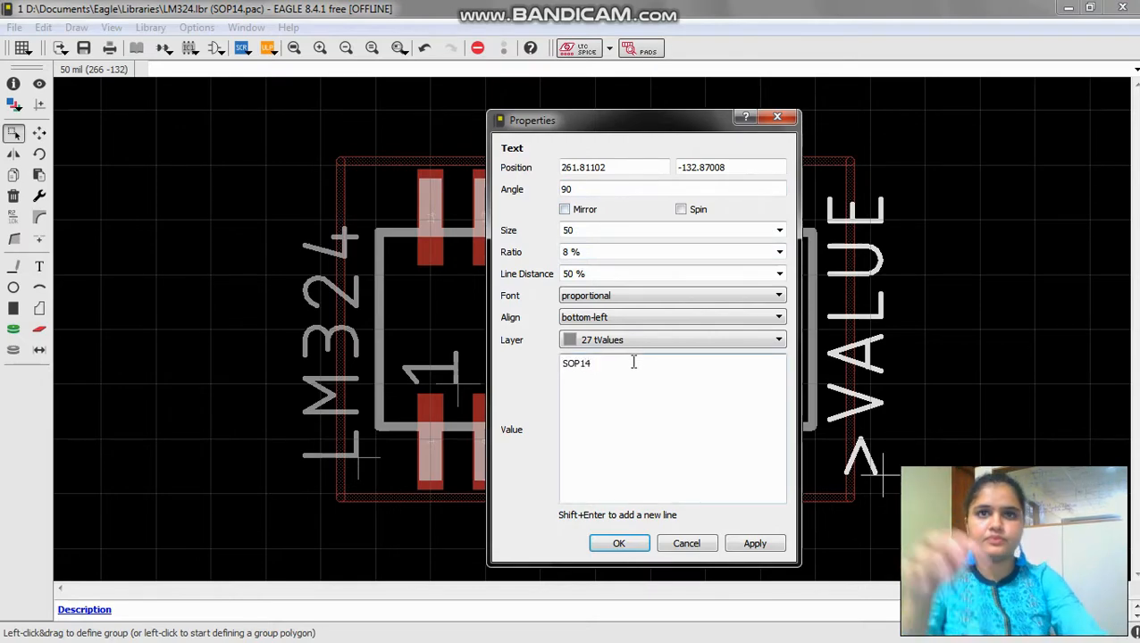
left_click(627, 545)
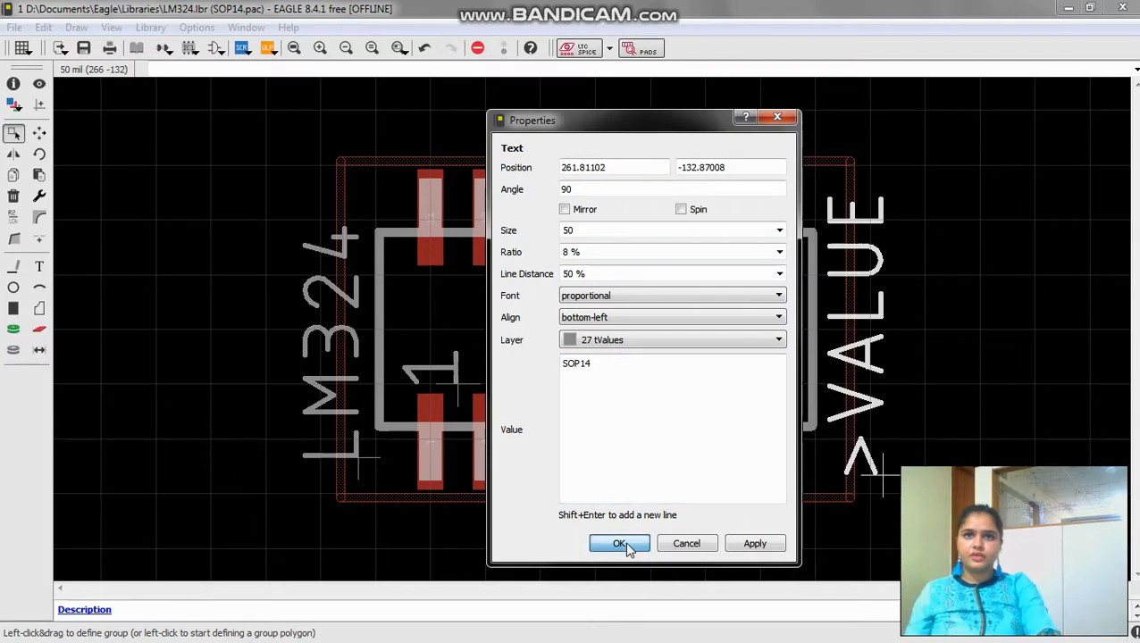
scroll(746, 284, "down", 2)
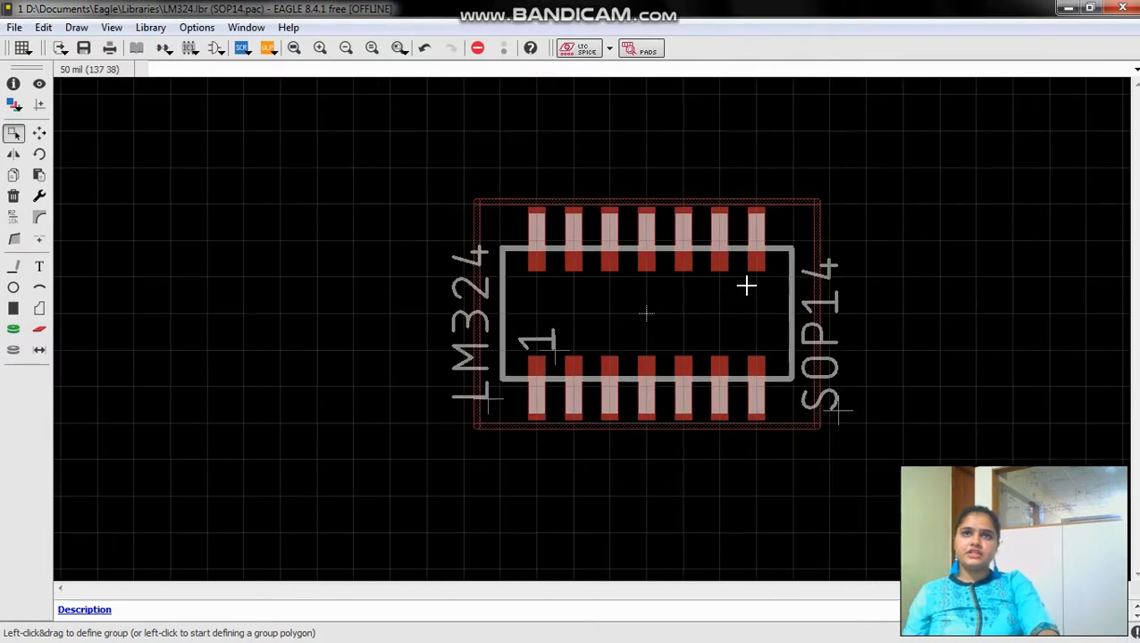
scroll(746, 284, "up", 2)
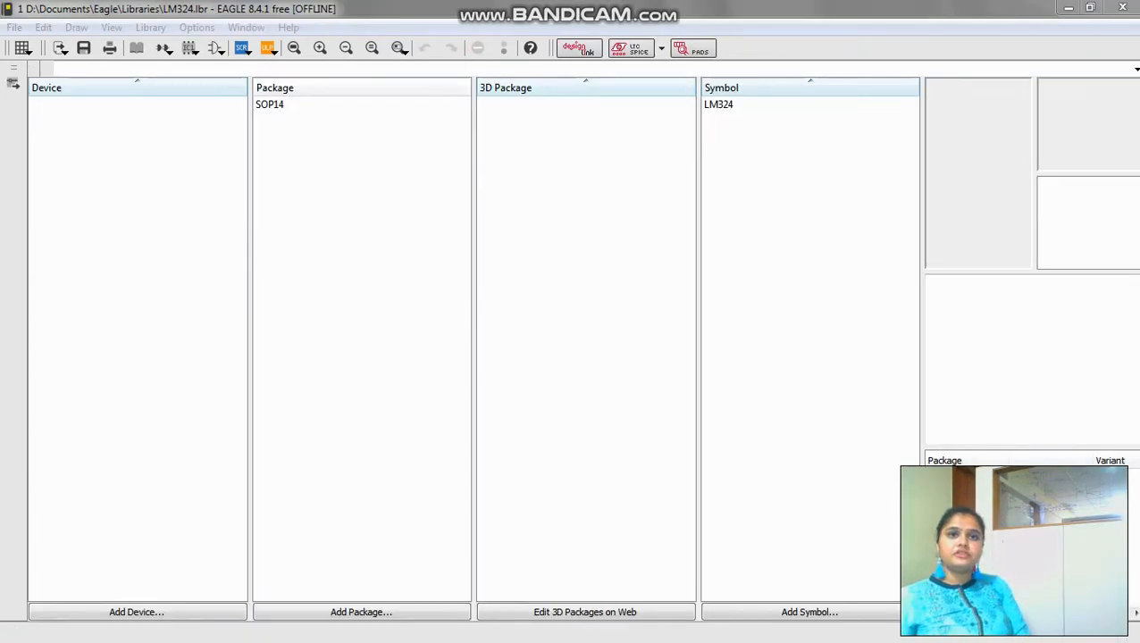
- Create a new package named CUSTOMSOP14 in the library
left_click(360, 613)
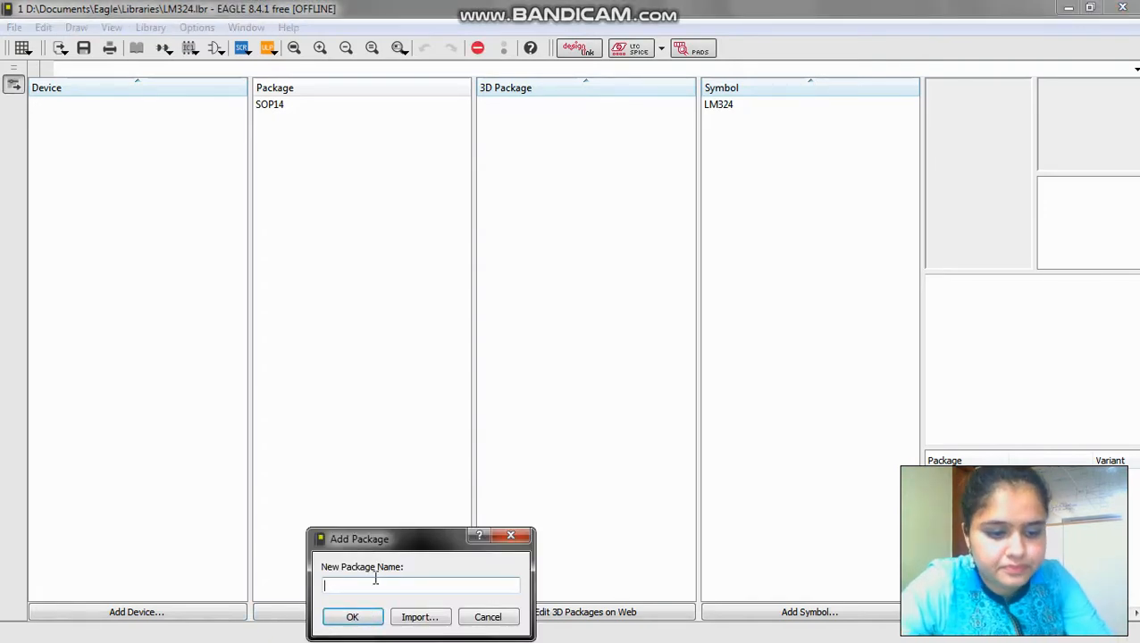
type("CUST")
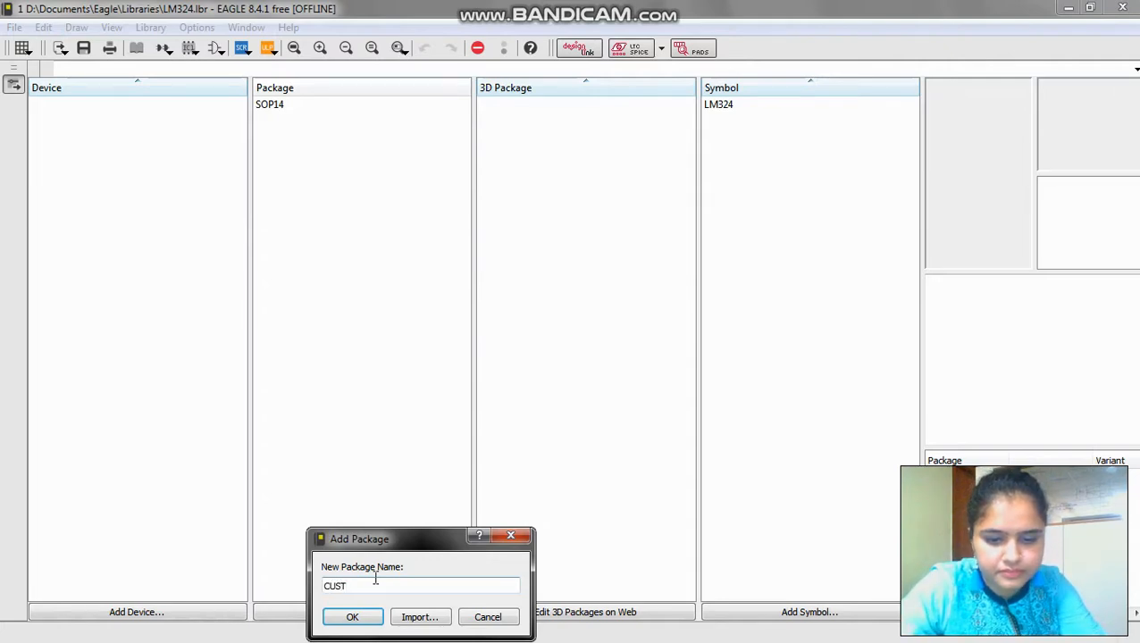
type("OMSOP1")
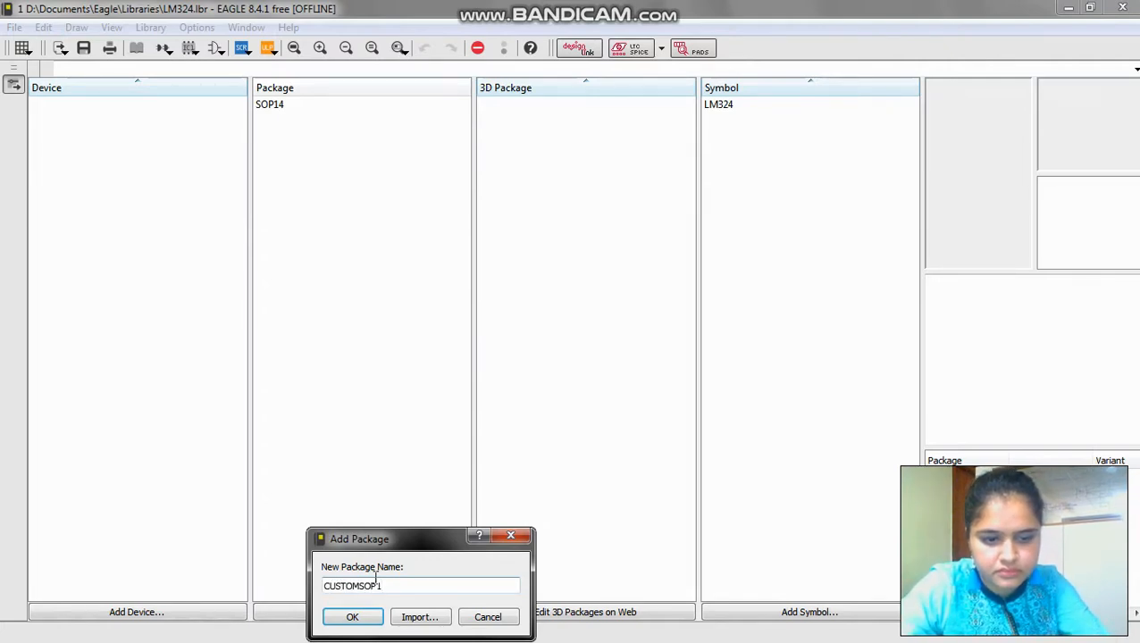
type("4")
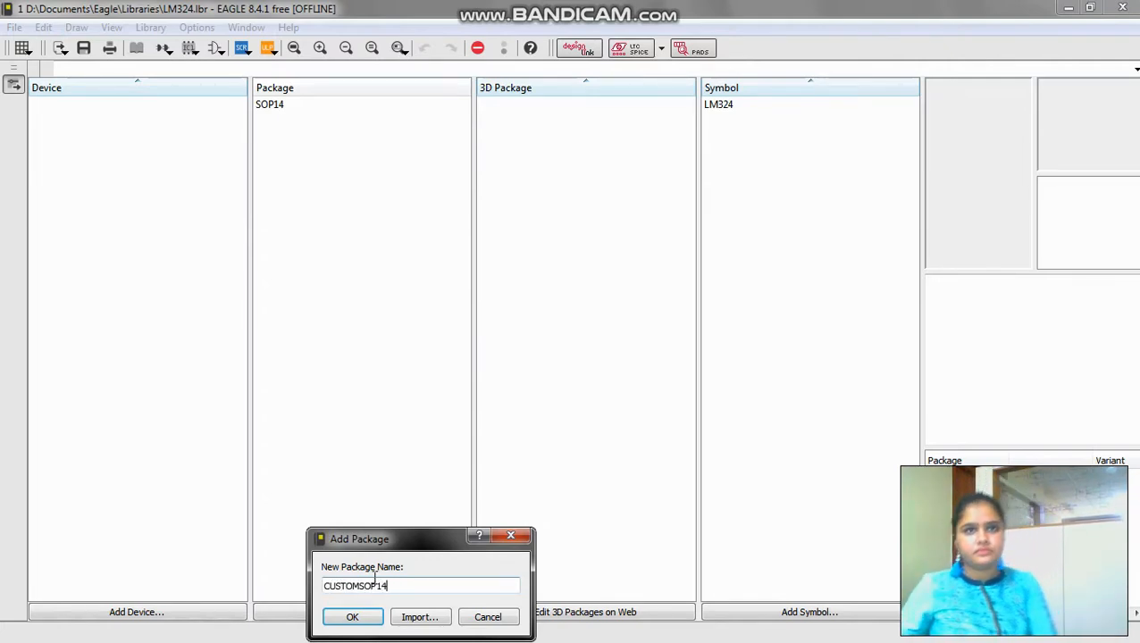
left_click(367, 624)
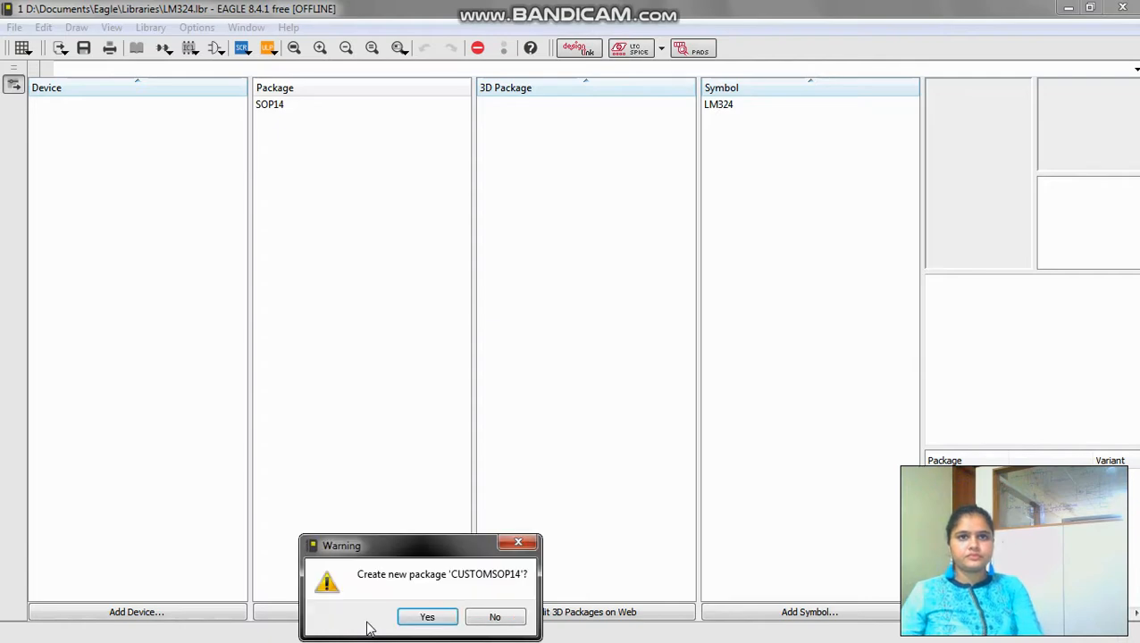
left_click(429, 618)
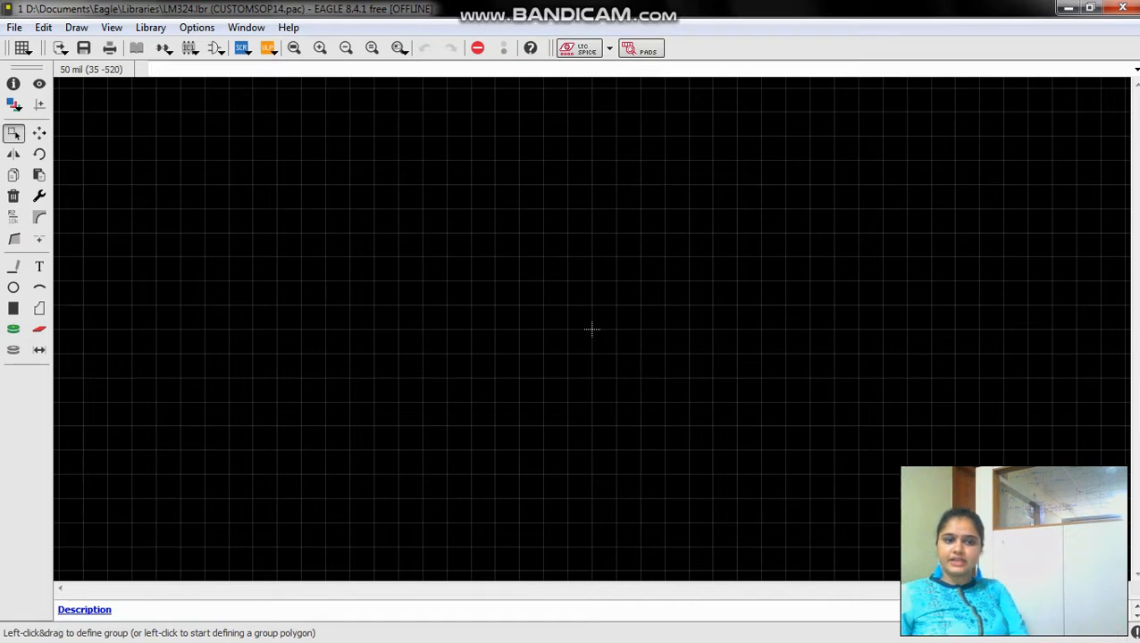
- Switch to the LM324 datasheet PDF and examine the 14-SOP mechanical dimensions, including pad size and pitch
key("alt+Tab")
scroll(641, 446, "up", 8)
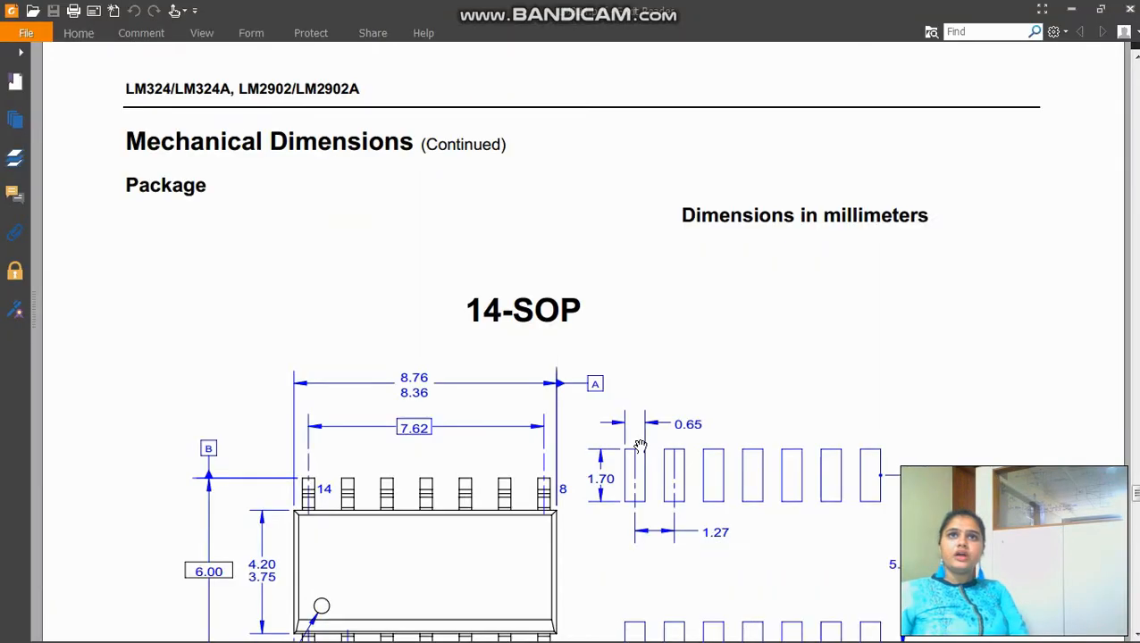
scroll(640, 446, "up", 3)
scroll(641, 447, "down", 5)
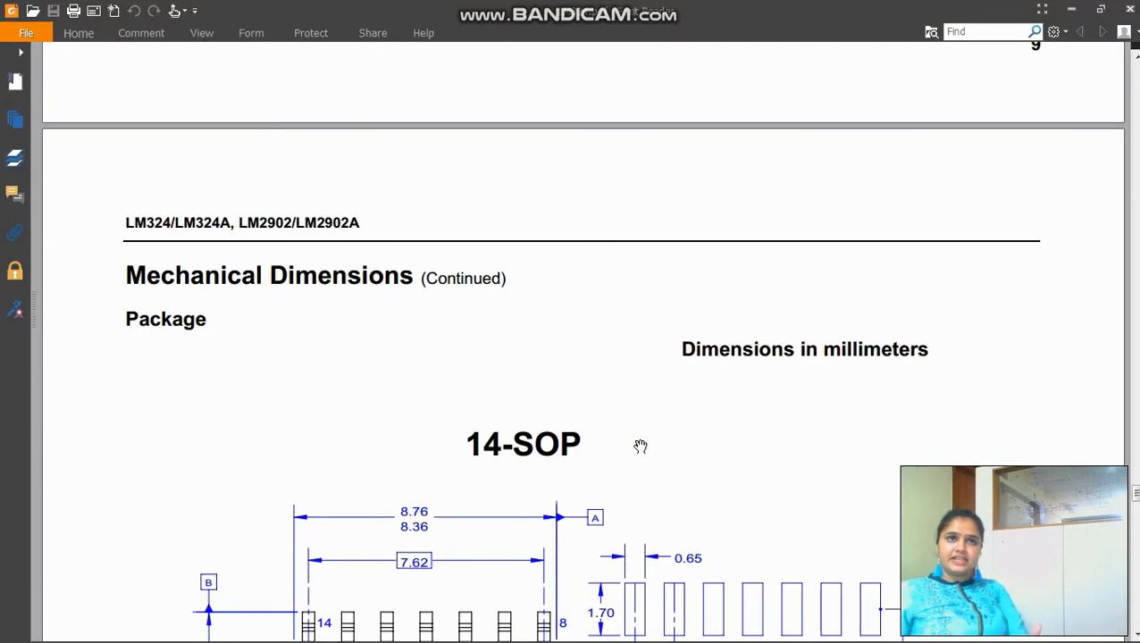
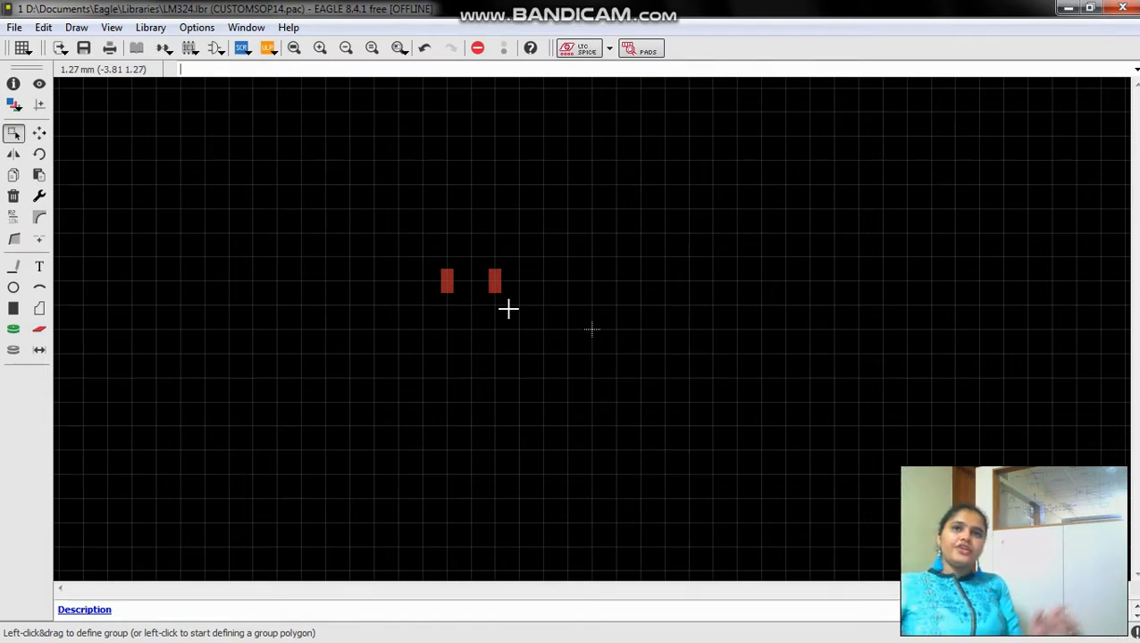
- Inspect the position and size properties of SMD pad P$1, leaving its settings as they are
right_click(448, 280)
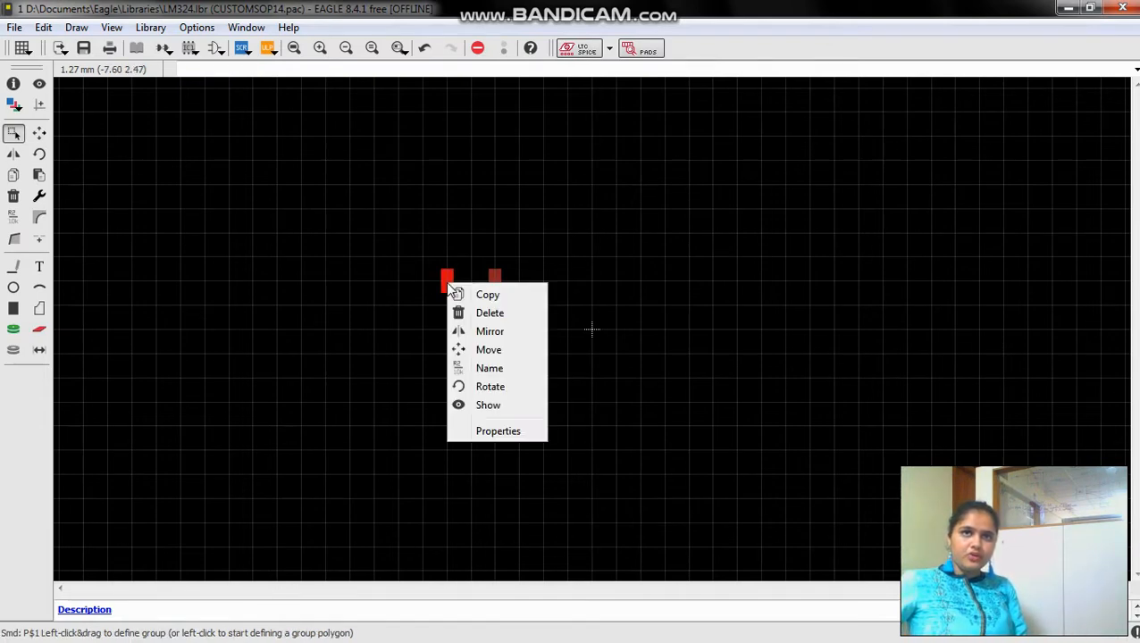
left_click(495, 430)
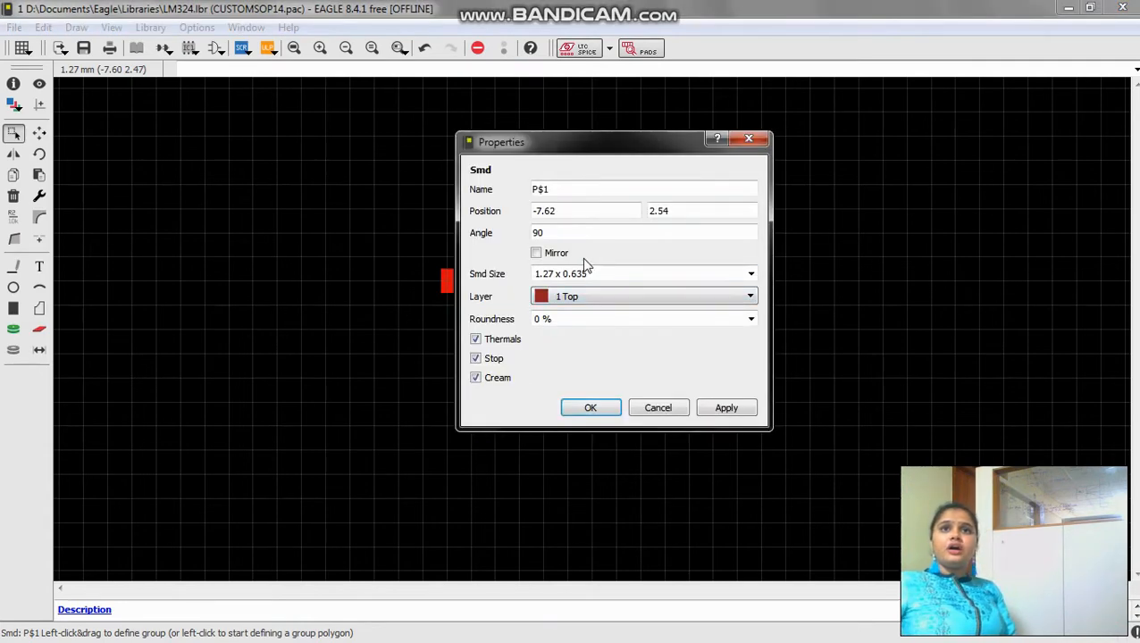
left_click(665, 215)
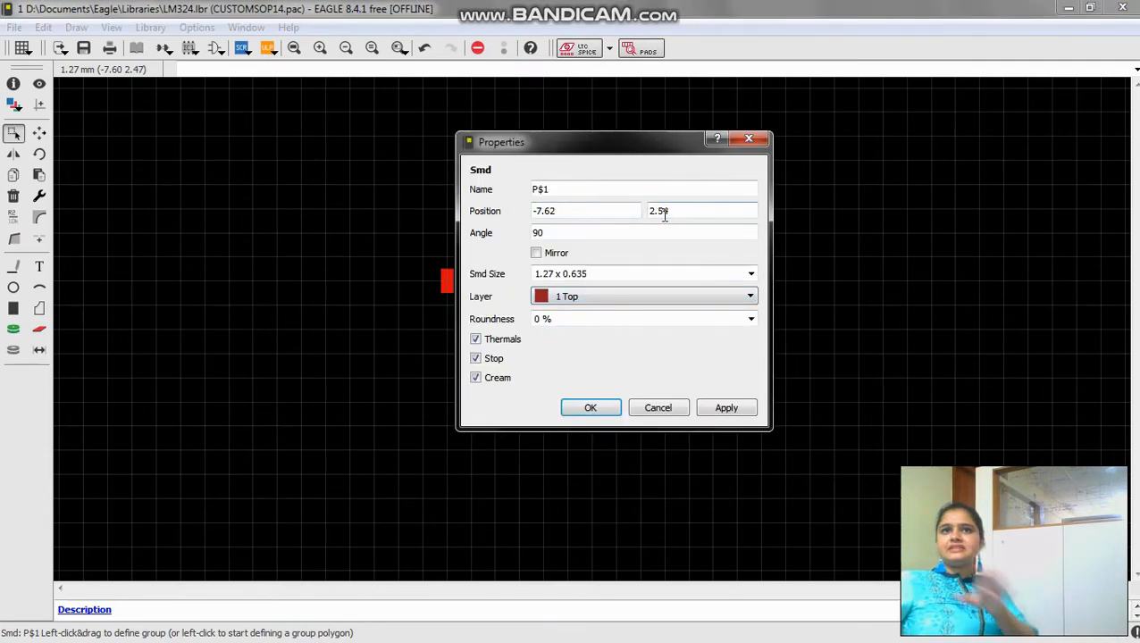
left_click(630, 226)
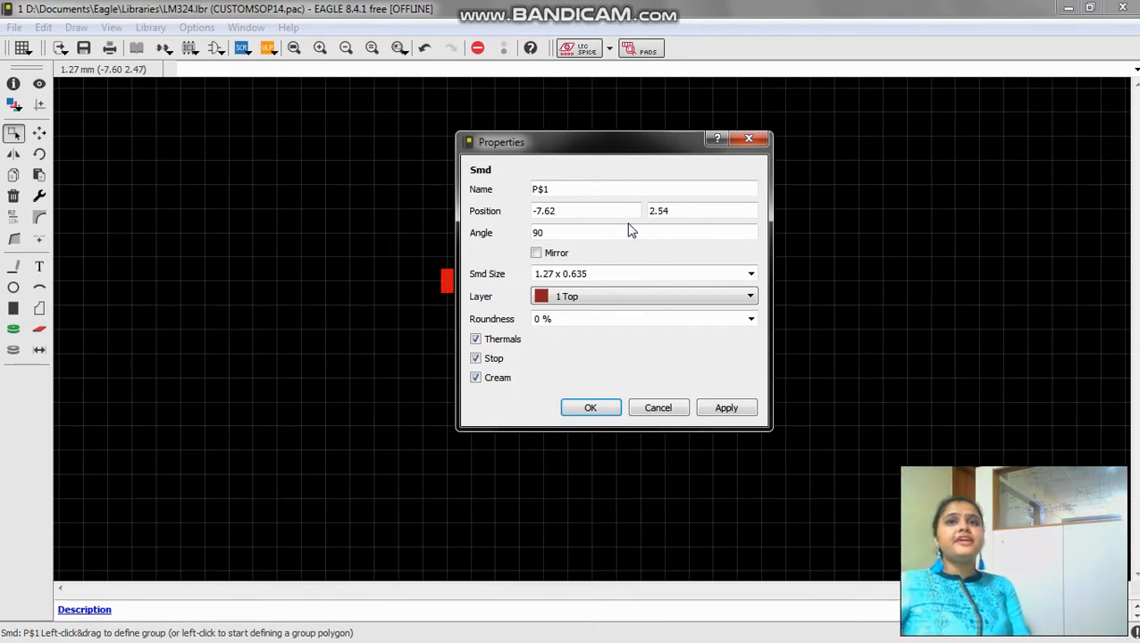
left_click(751, 140)
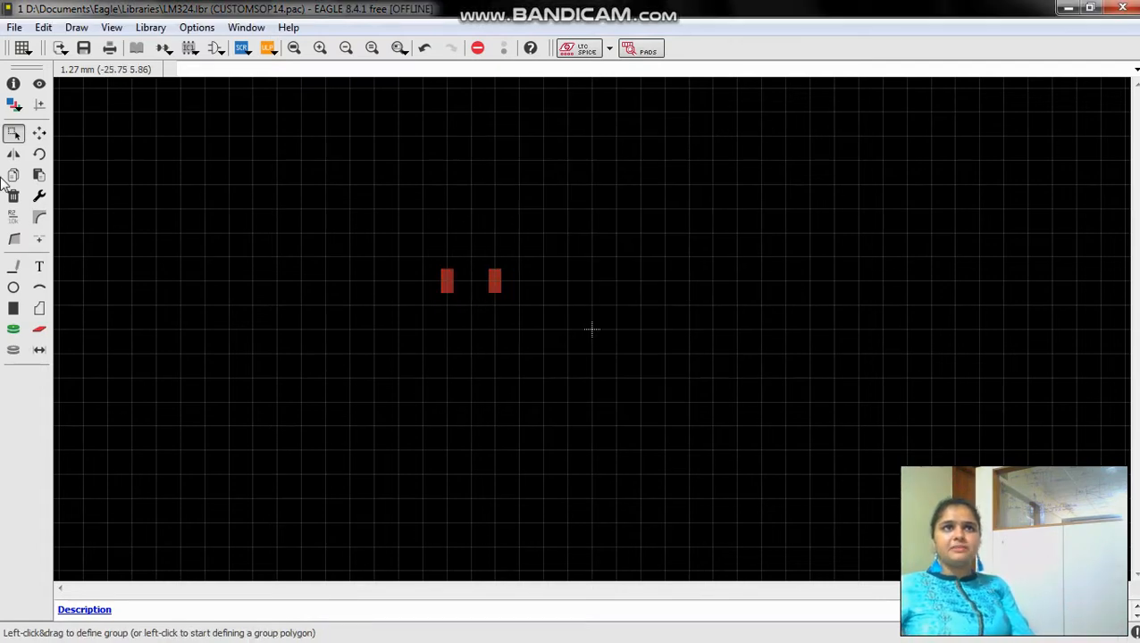
- Review the size and unit in the package editor's grid settings
left_click(21, 51)
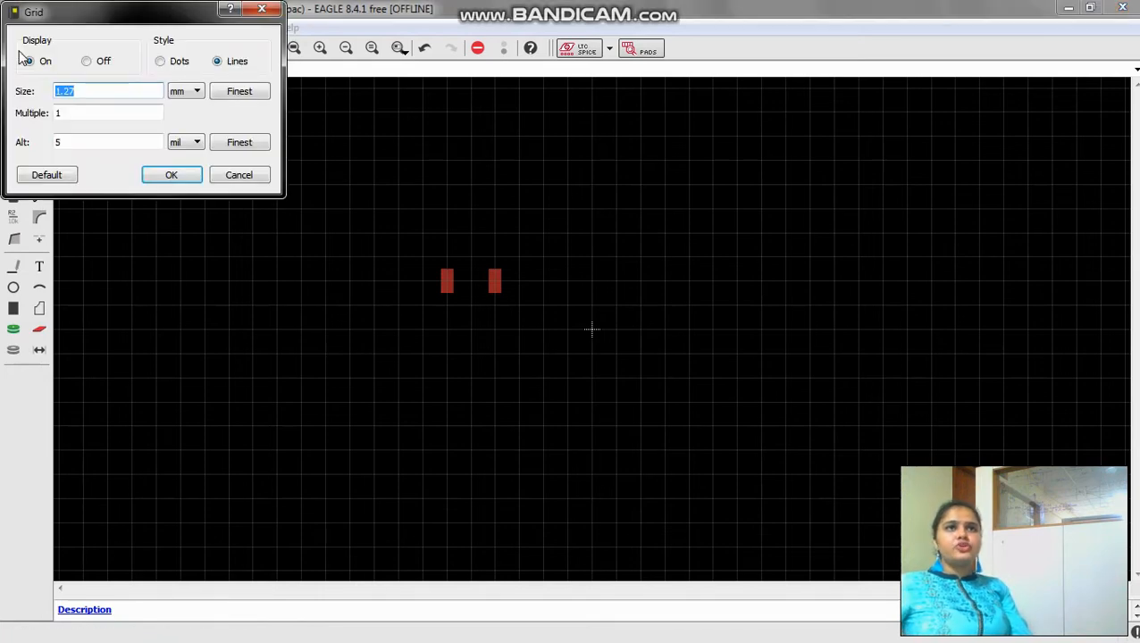
left_click(114, 91)
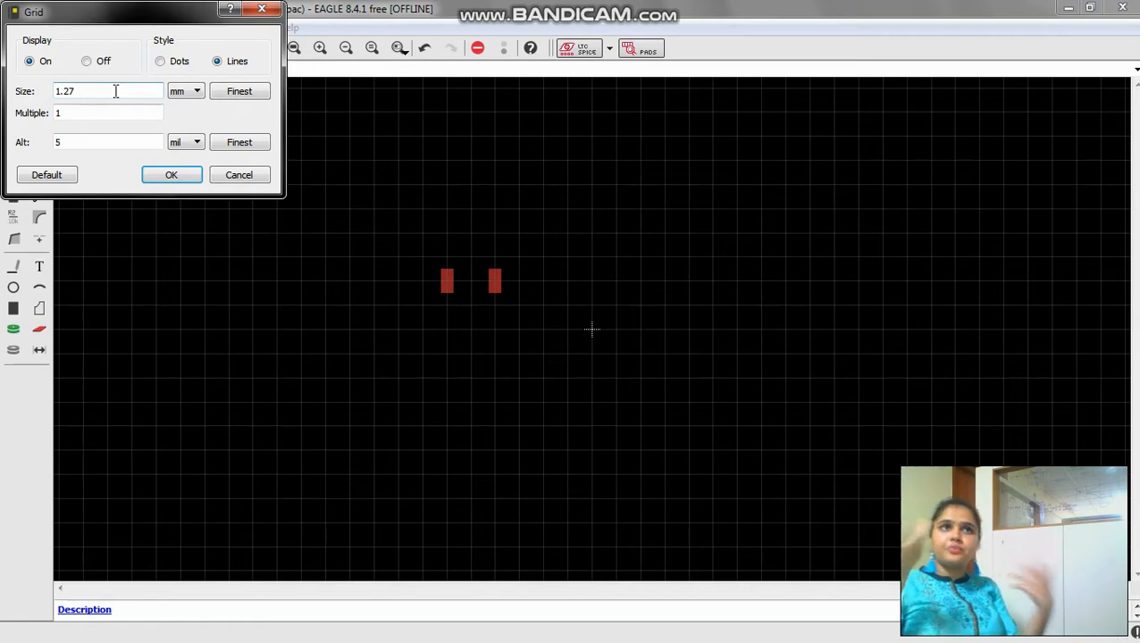
left_click(173, 176)
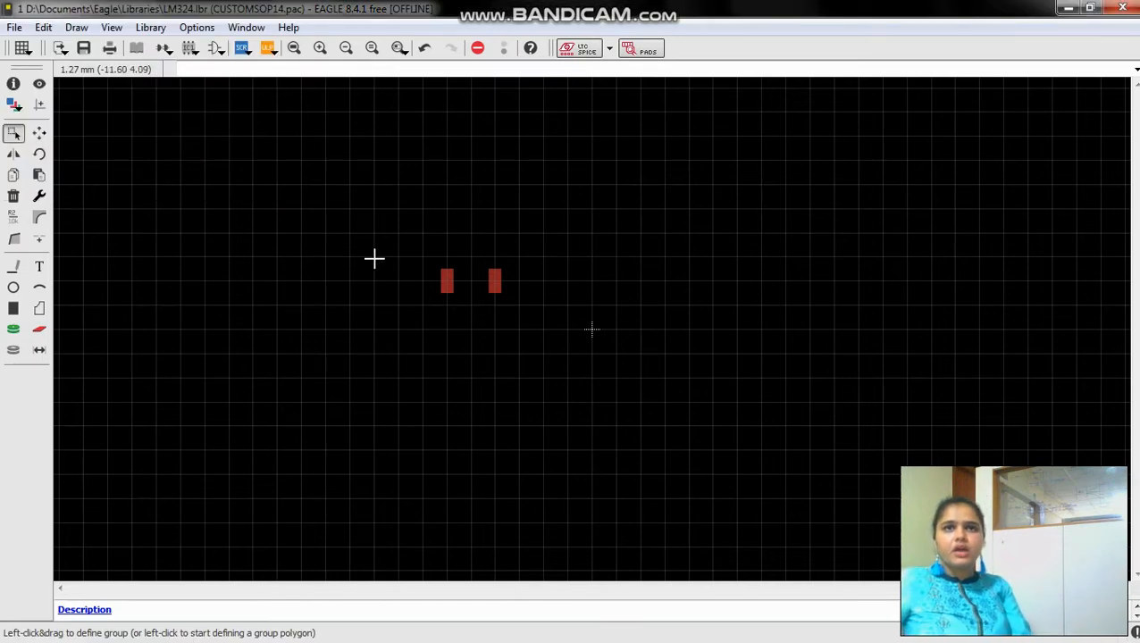
- Set the SMD size of pad P$1 to 1.7x0.65, consulting the datasheet for the pad dimensions
left_click(449, 284)
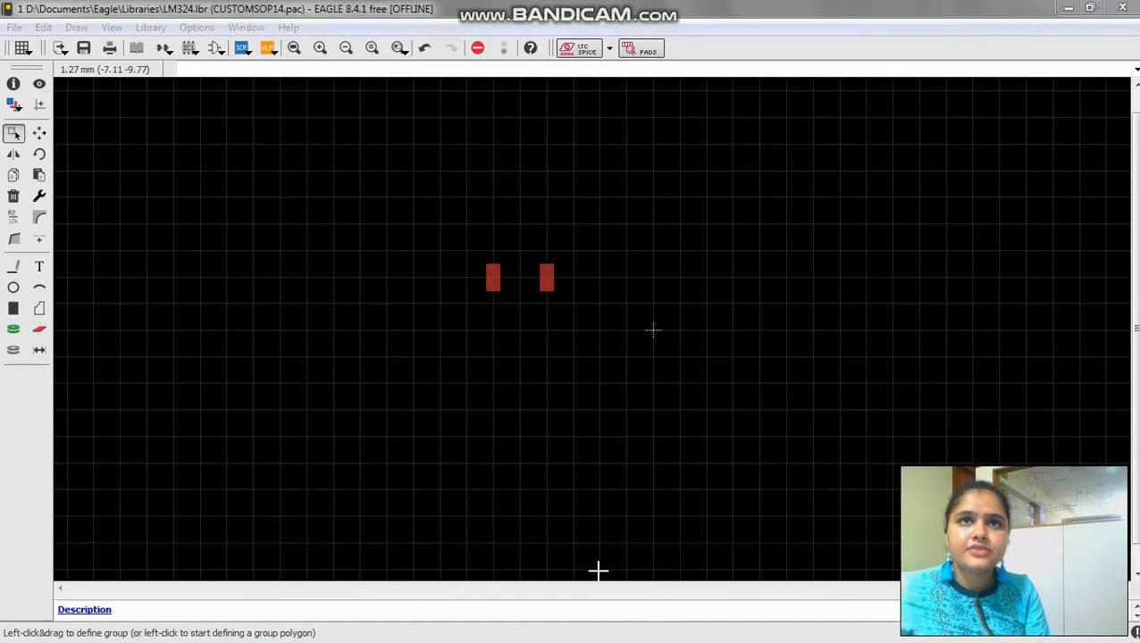
right_click(493, 277)
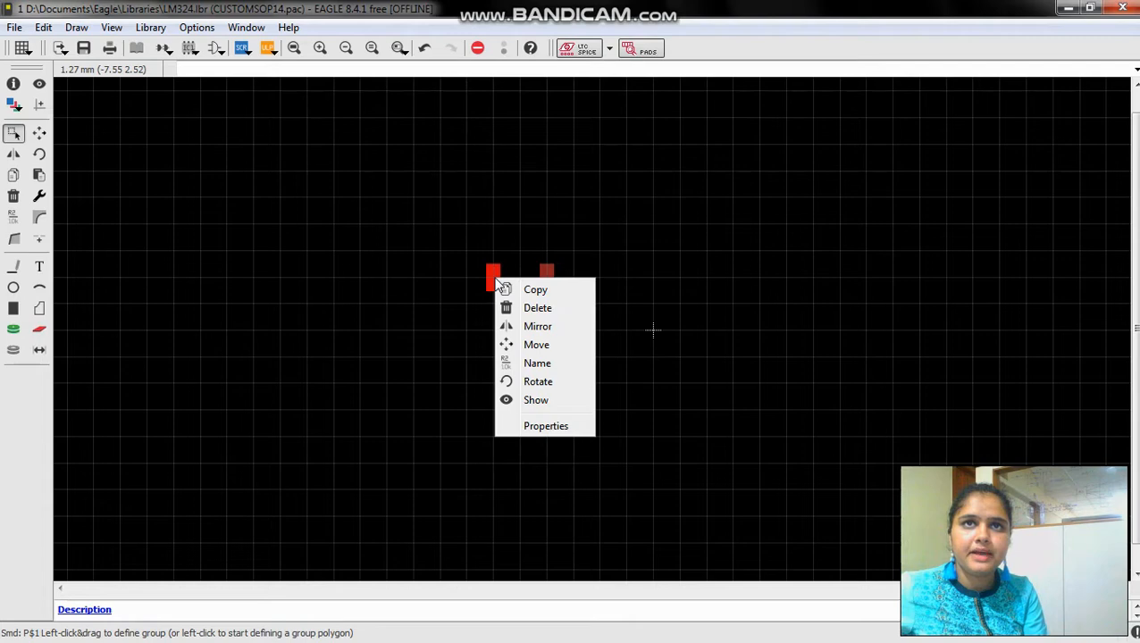
left_click(536, 425)
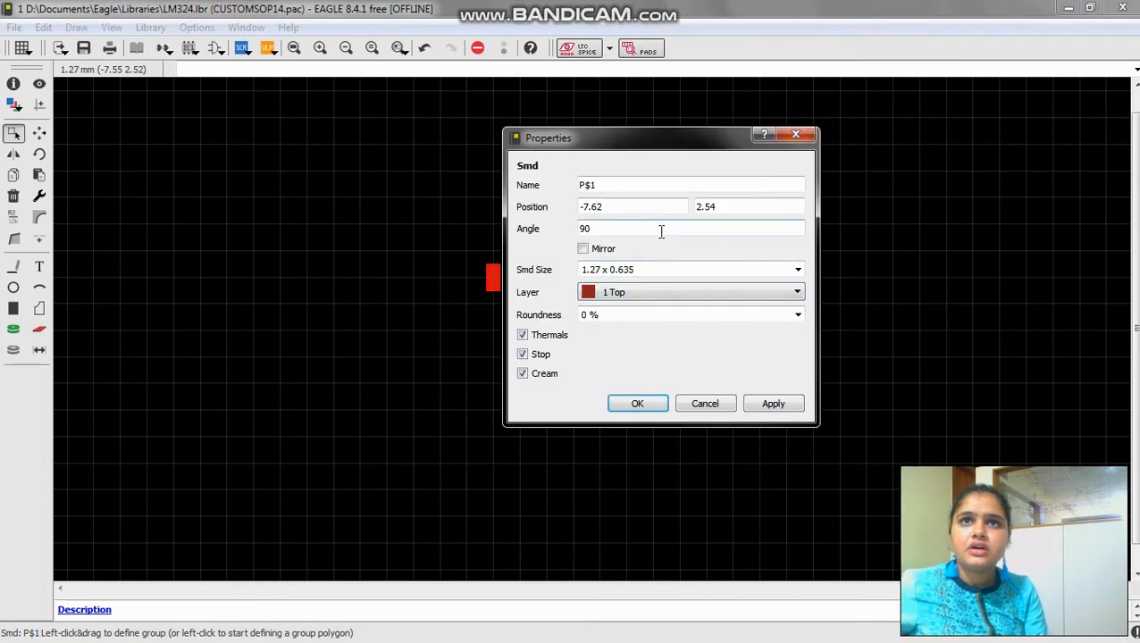
left_click(647, 269)
key("BackSpace")
key("BackSpace")
key("BackSpace")
key("BackSpace")
key("BackSpace")
key("BackSpace")
key("BackSpace")
key("BackSpace")
key("BackSpace")
key("BackSpace")
key("BackSpace")
key("BackSpace")
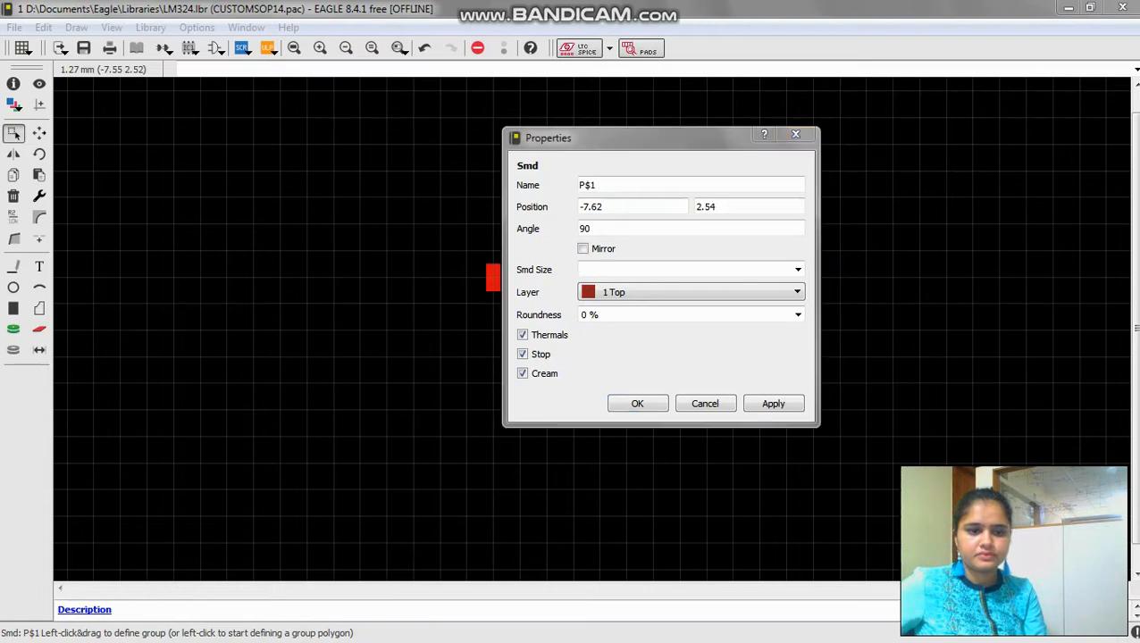
key("alt+Tab")
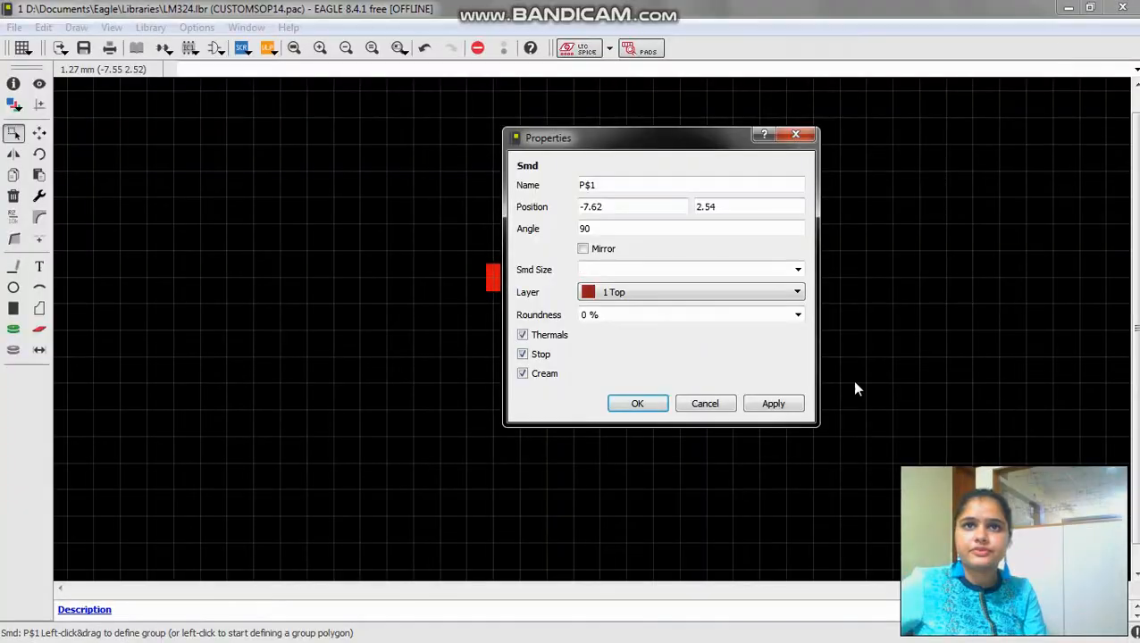
left_click(1071, 9)
type("1.")
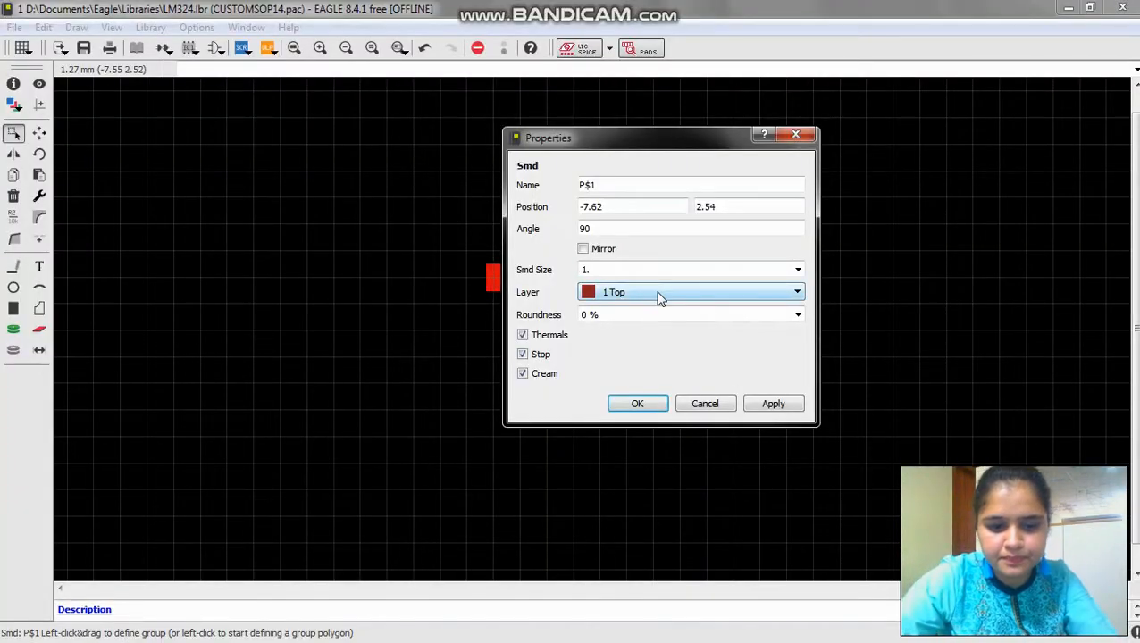
type("7x")
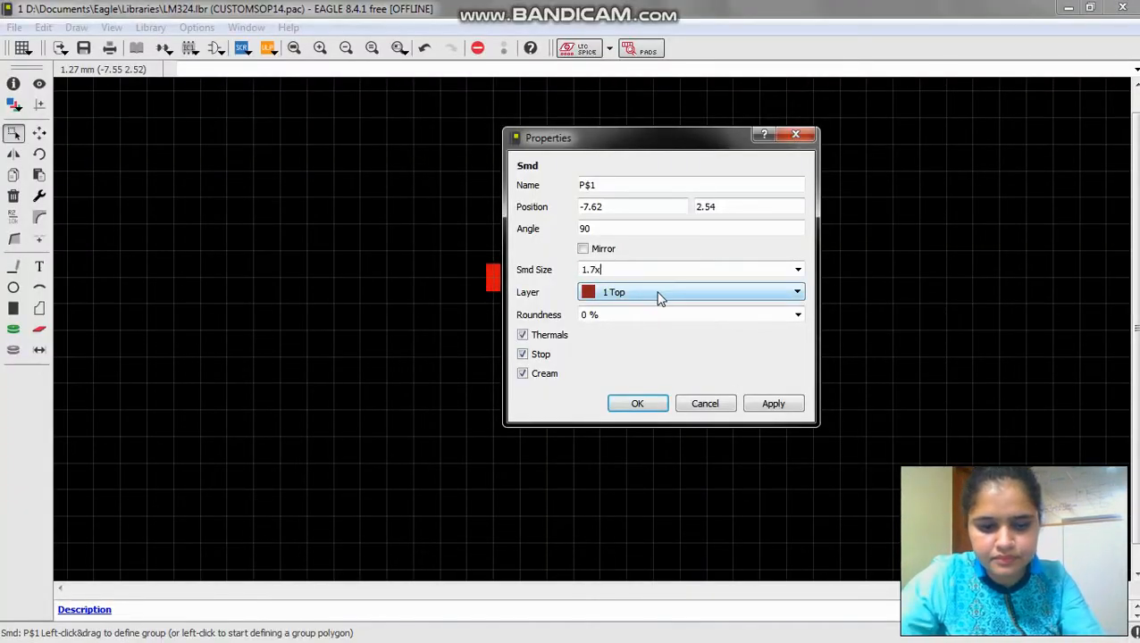
type("0.65")
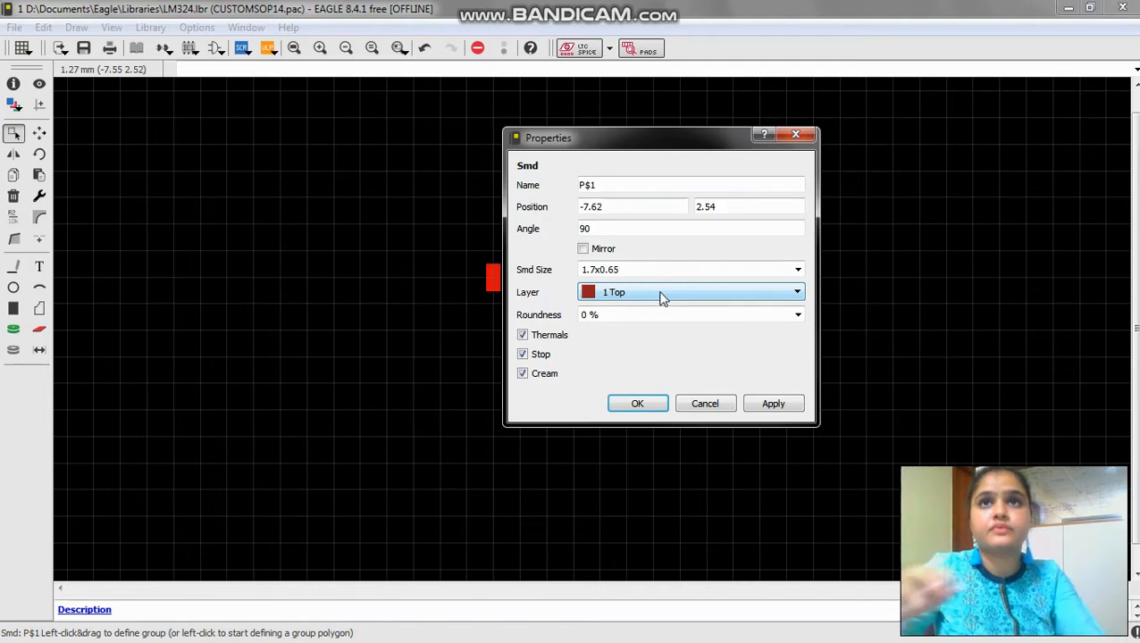
left_click(642, 405)
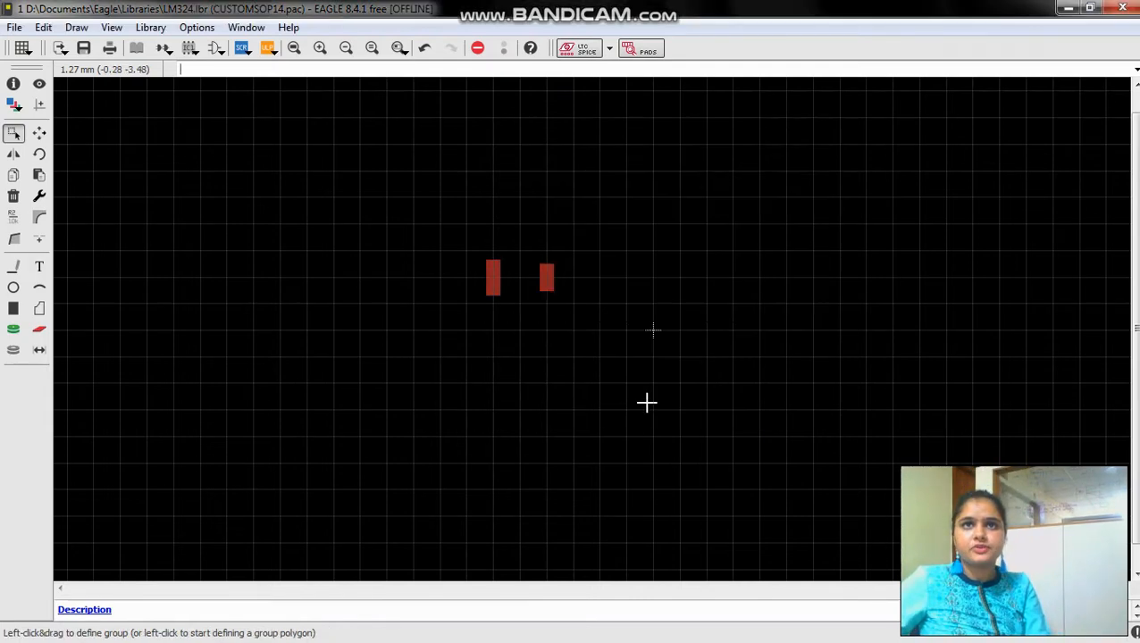
- Set the SMD size of pad P$2 to 1.7x0.65
right_click(547, 278)
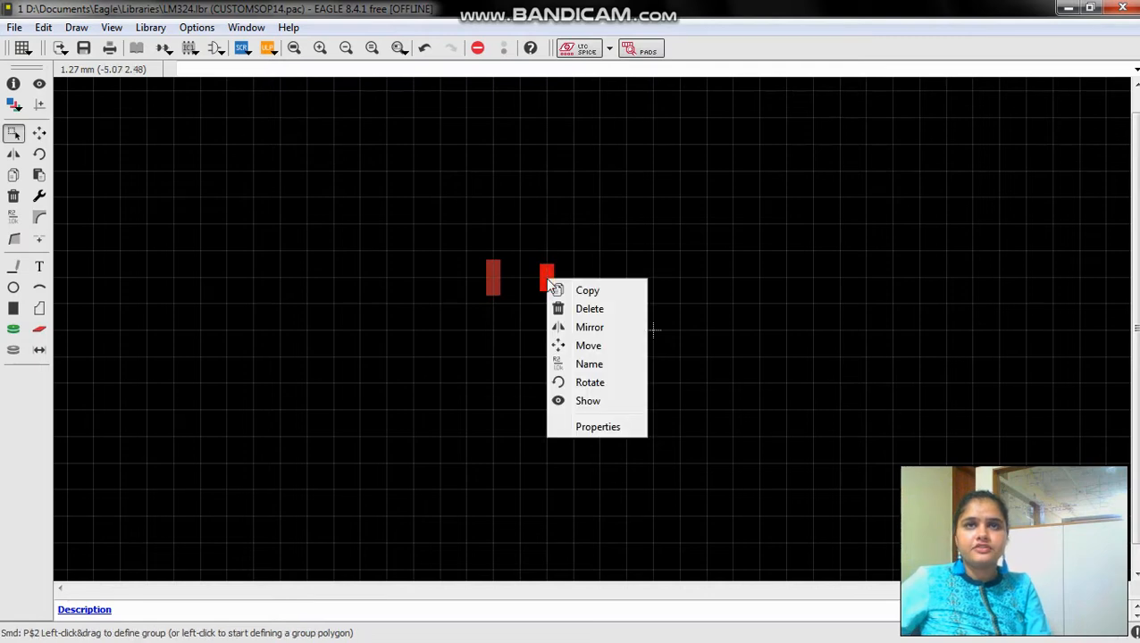
left_click(613, 426)
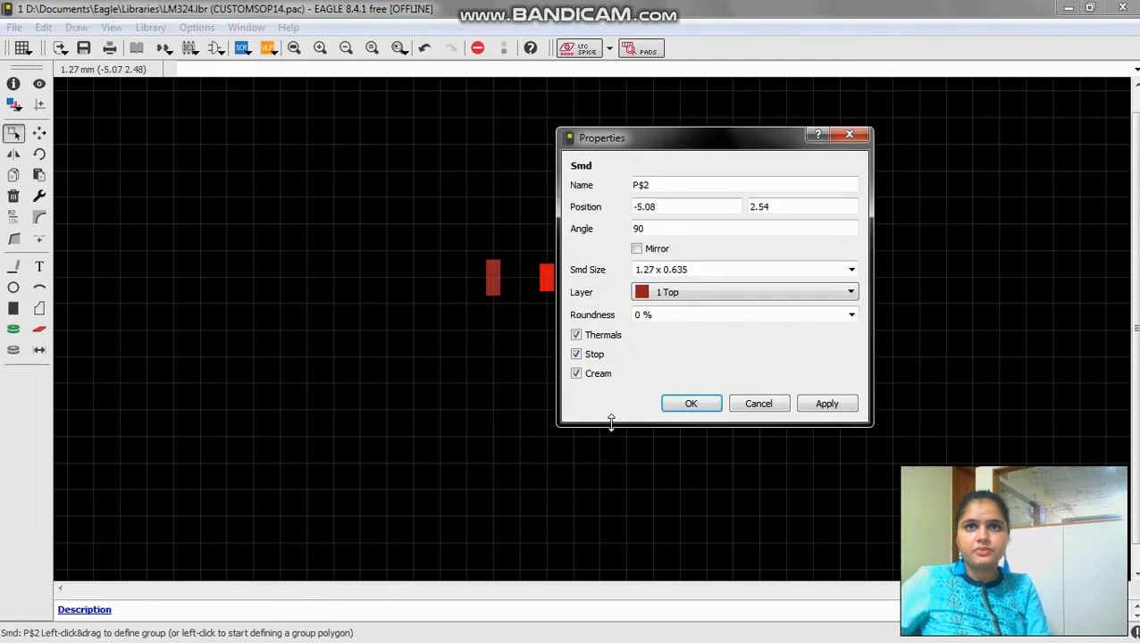
left_click(701, 268)
key("BackSpace")
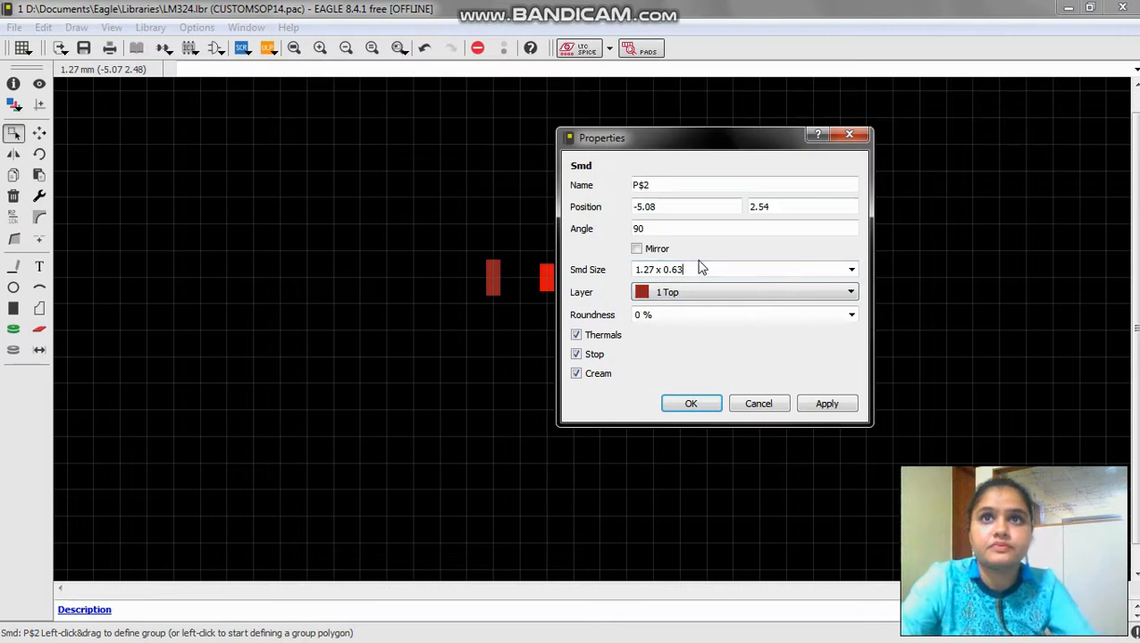
key("BackSpace")
key("BackSpace")
key("BackSpace")
key("BackSpace")
key("BackSpace")
key("BackSpace")
key("BackSpace")
key("BackSpace")
key("BackSpace")
key("BackSpace")
key("BackSpace")
type("1.7")
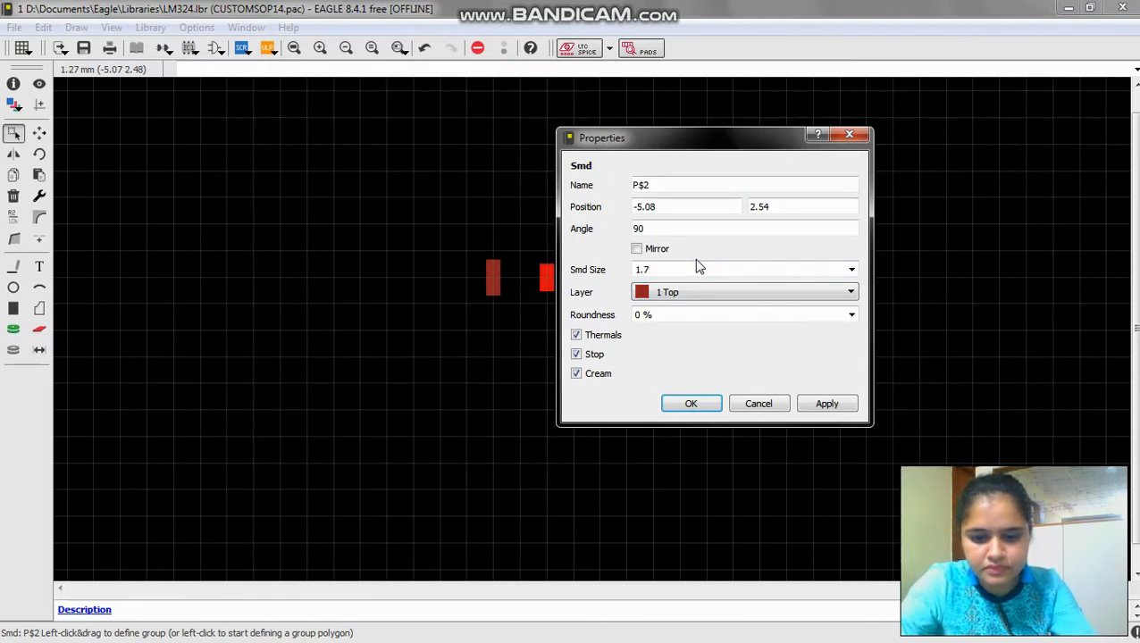
type("x")
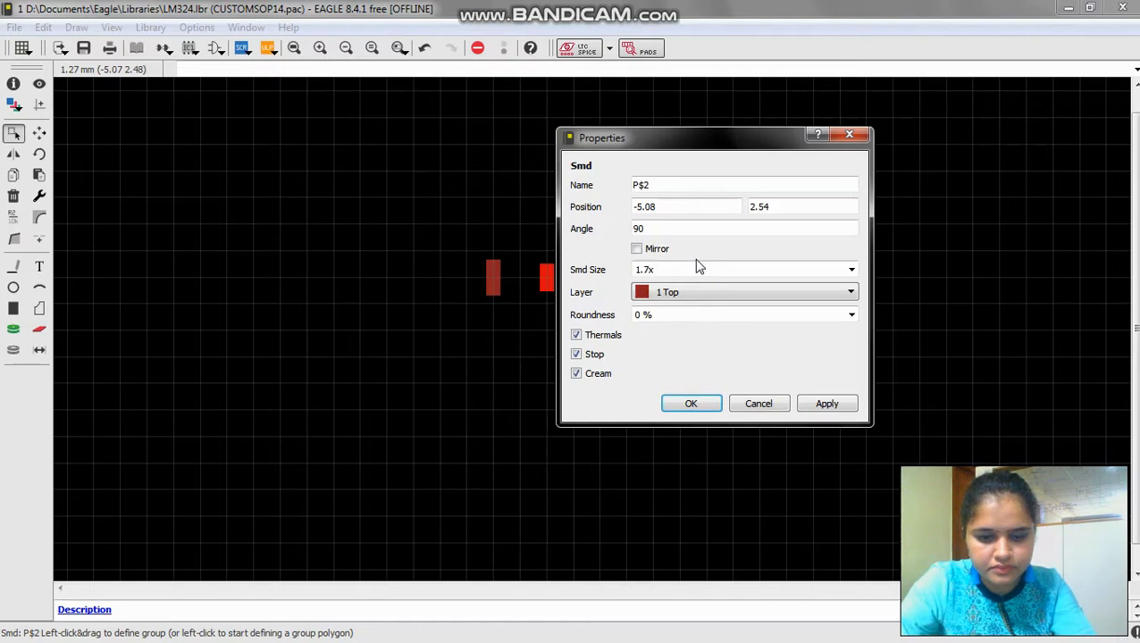
type("0.65")
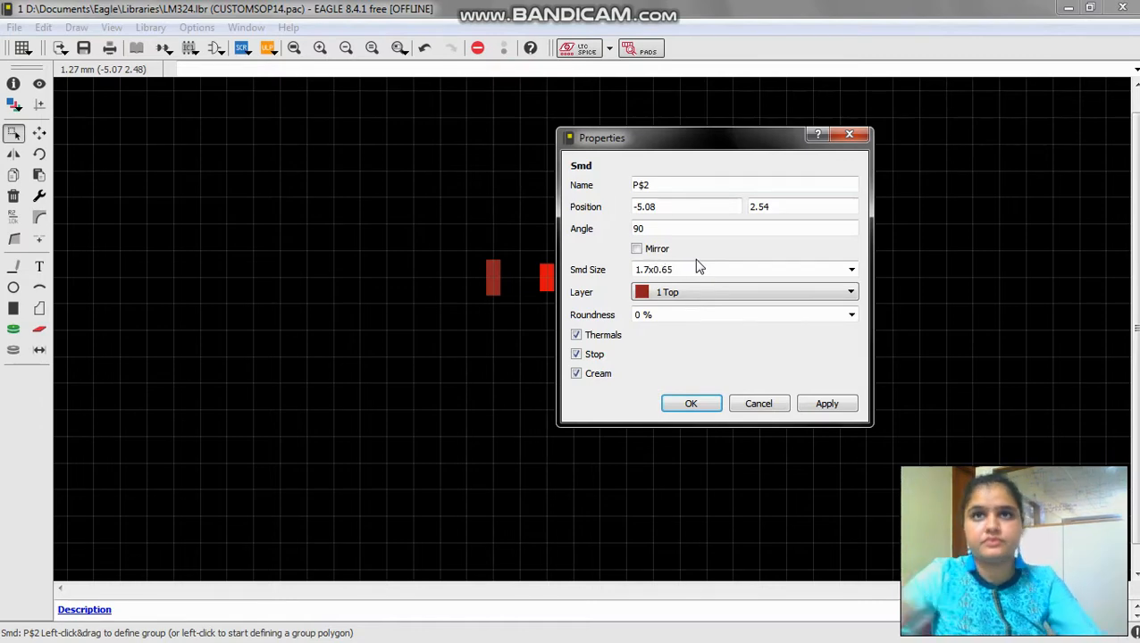
left_click(706, 403)
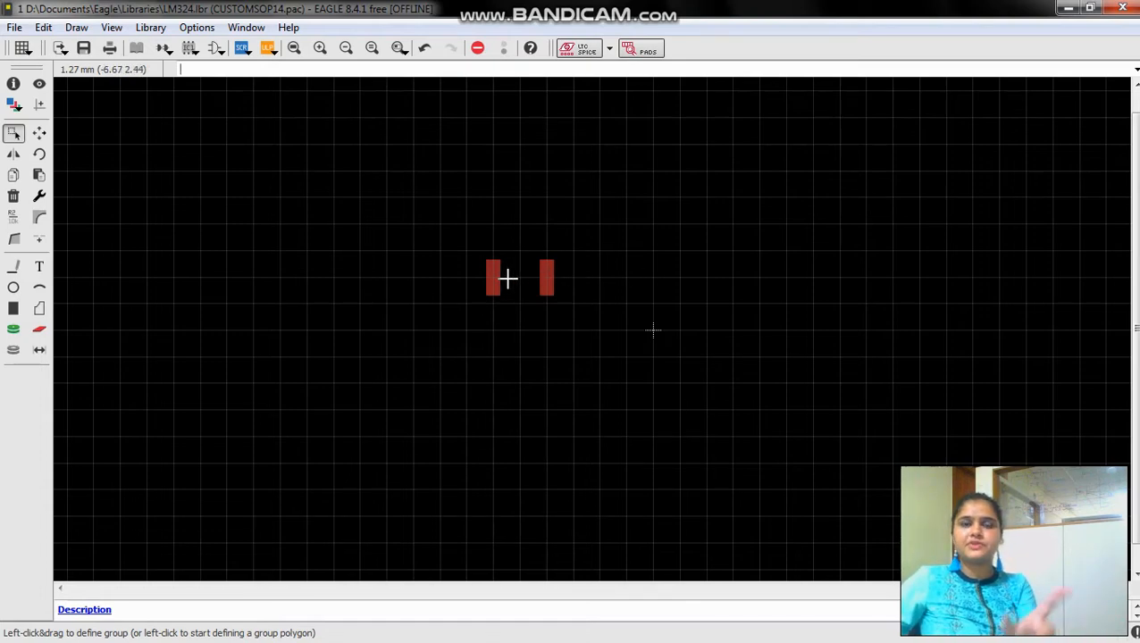
- Arrange seven SMD pads in a horizontal row at 1.27 mm pitch, consulting the 14-SOP land pattern in the datasheet
left_click_drag(548, 279, 516, 284)
left_click(558, 283)
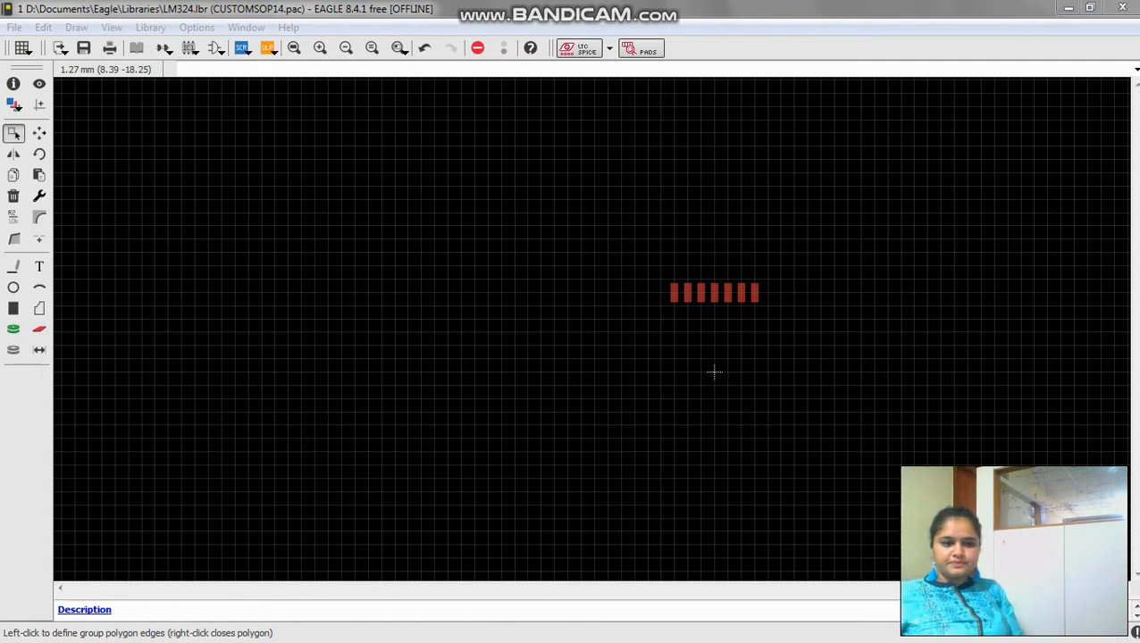
key("alt+Tab")
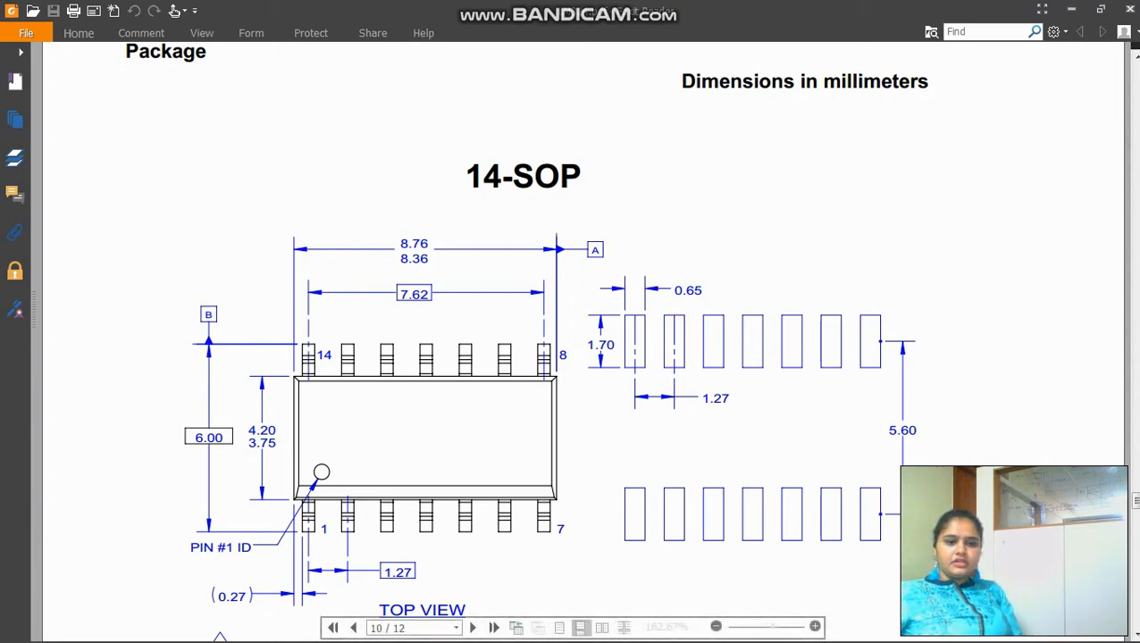
key("alt+Tab")
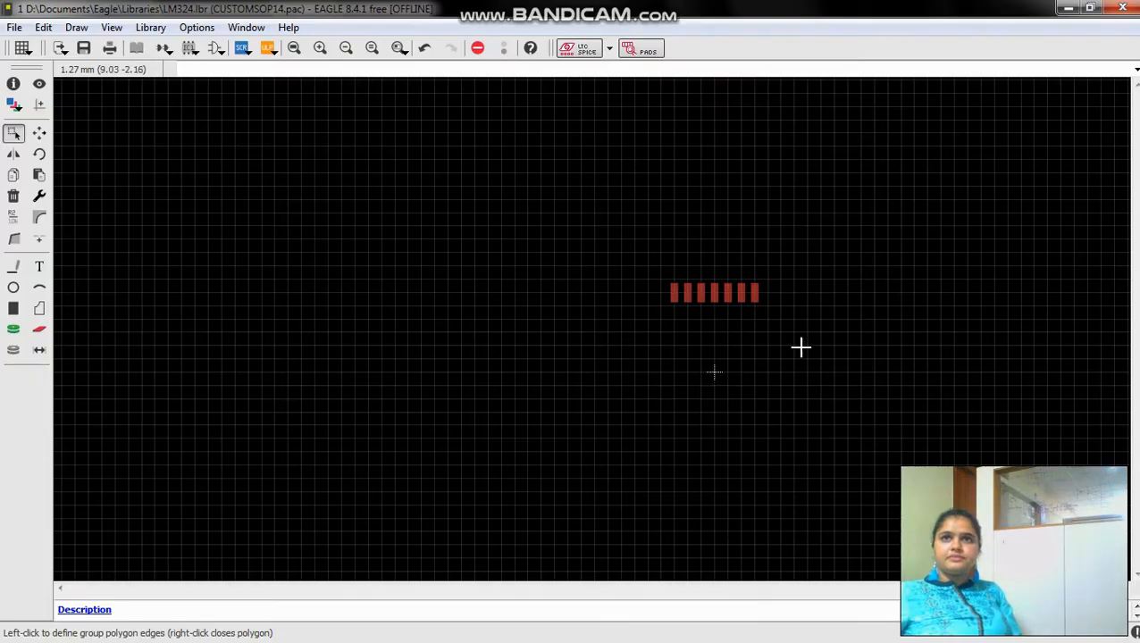
- Move the group of seven pads so the first pad, P$1, is centred on the origin
scroll(791, 276, "up", 2)
scroll(672, 397, "down", 2)
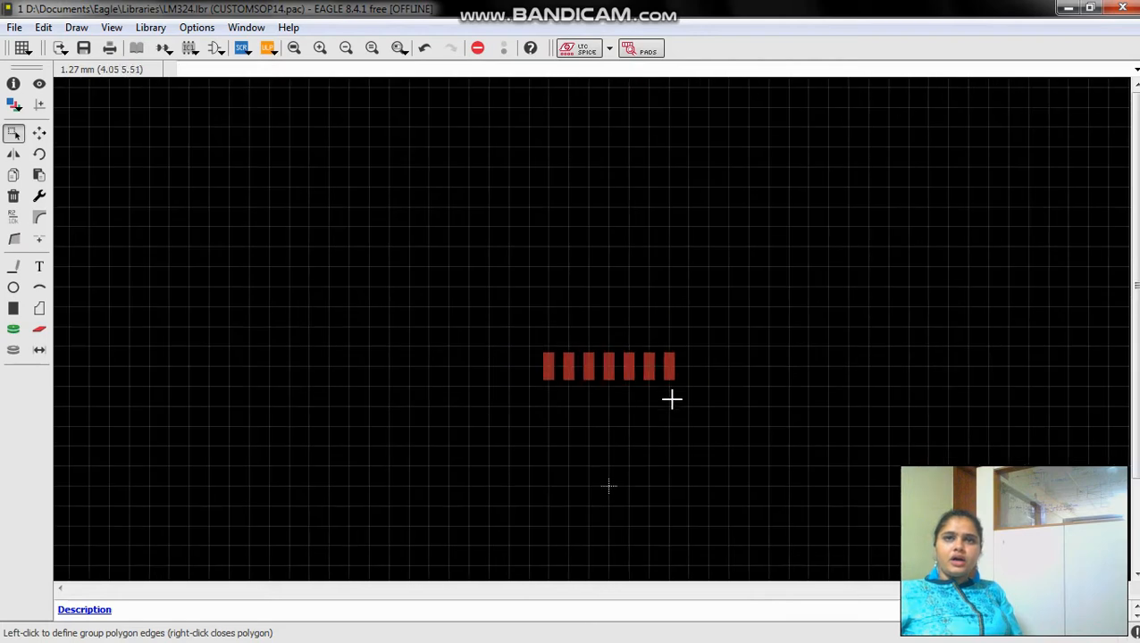
scroll(593, 447, "up", 2)
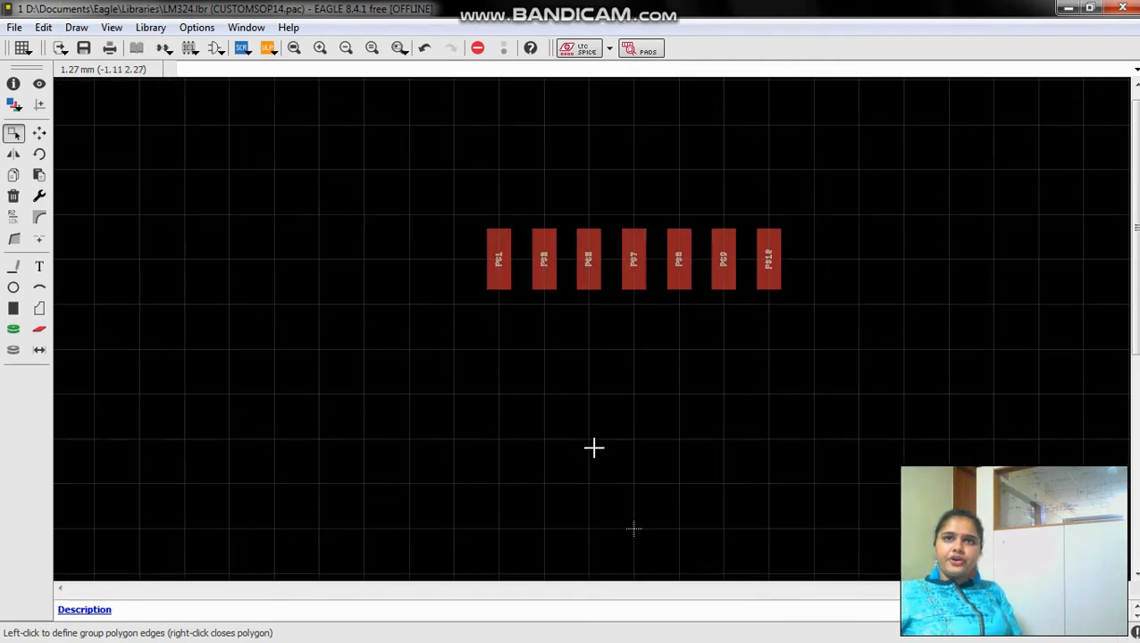
scroll(594, 446, "down", 1)
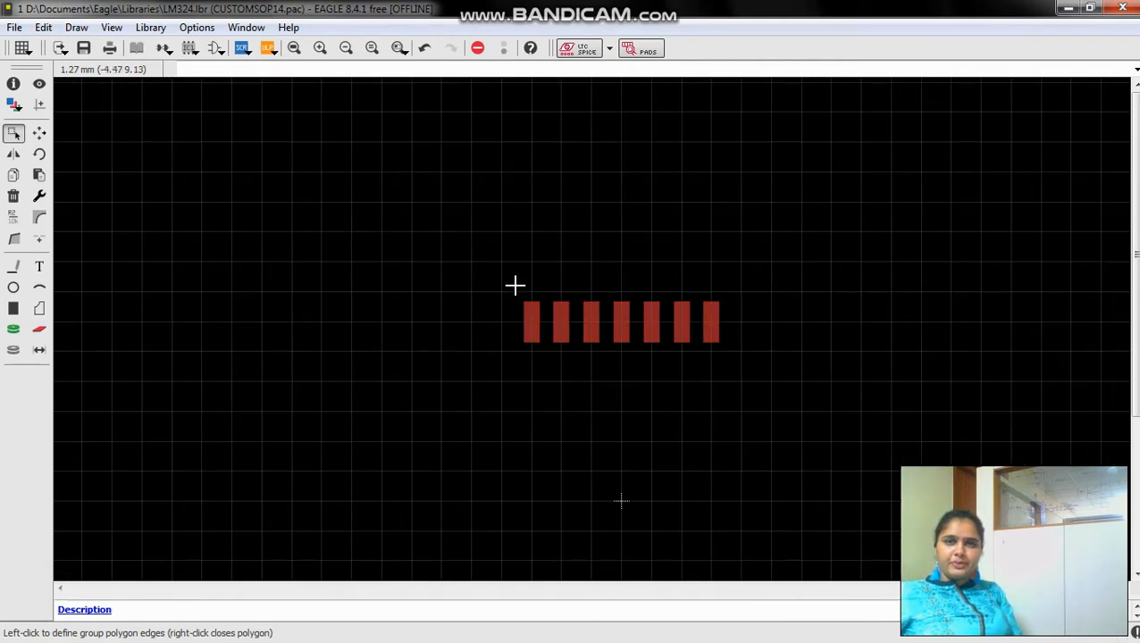
left_click_drag(514, 285, 816, 408)
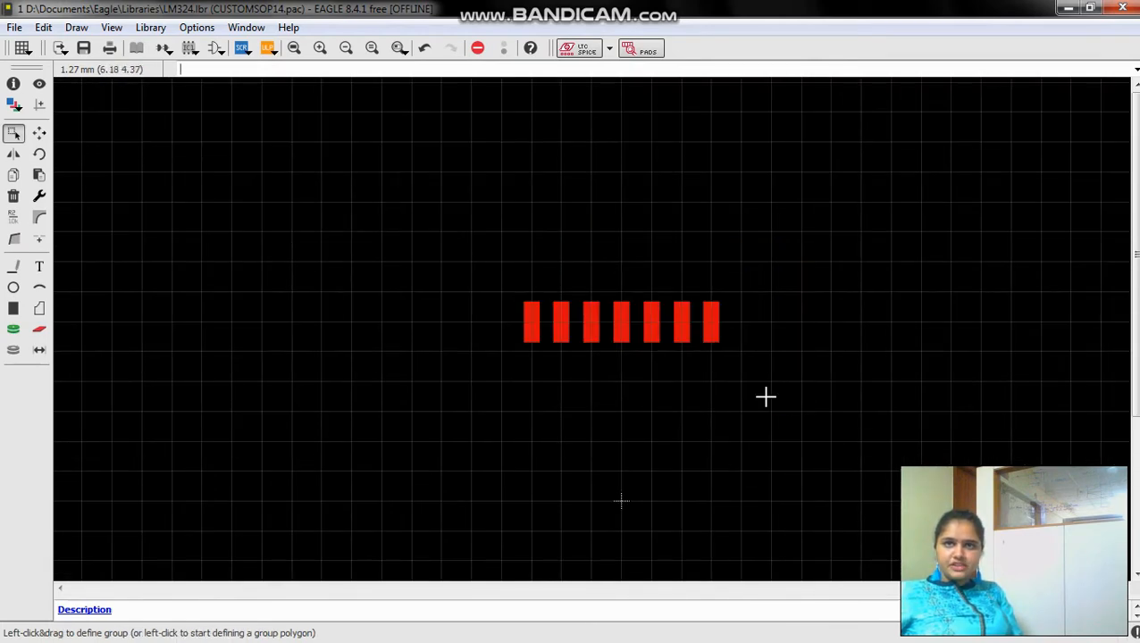
right_click(529, 318, "ctrl")
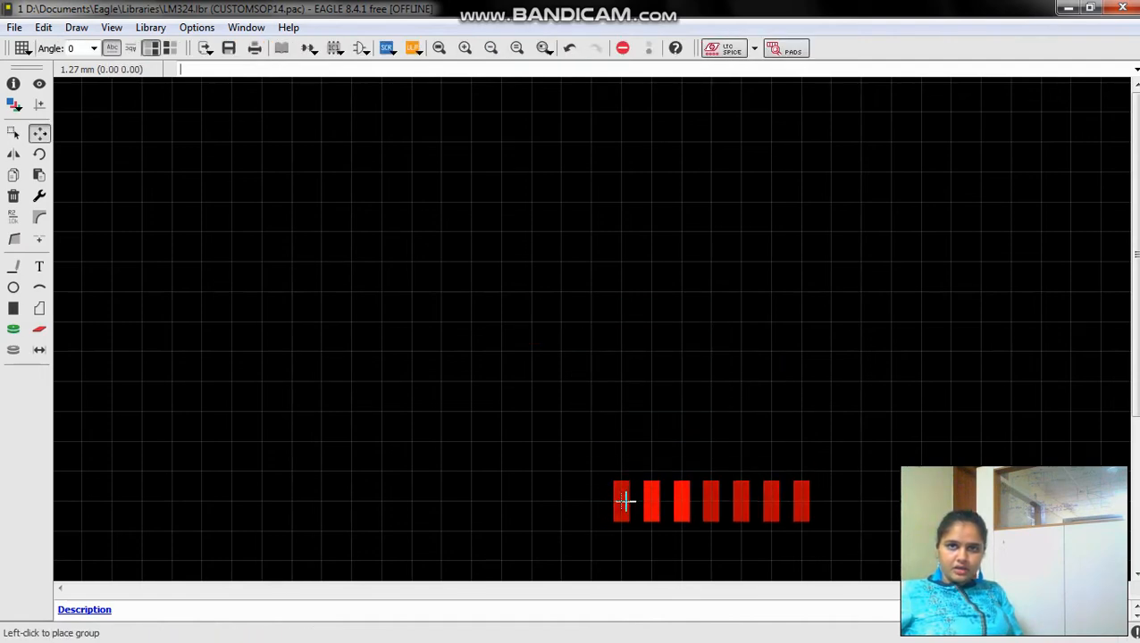
left_click(621, 500)
- Set the package editor's grid size to 5.6 mm
scroll(894, 494, "down", 4)
scroll(894, 498, "up", 10)
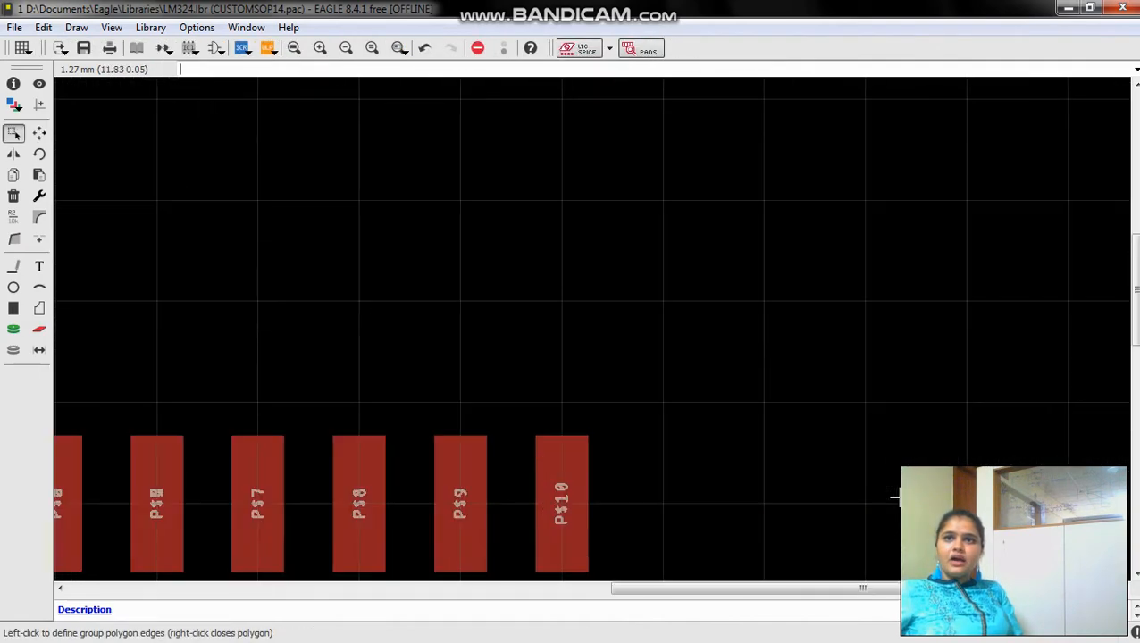
scroll(895, 498, "down", 10)
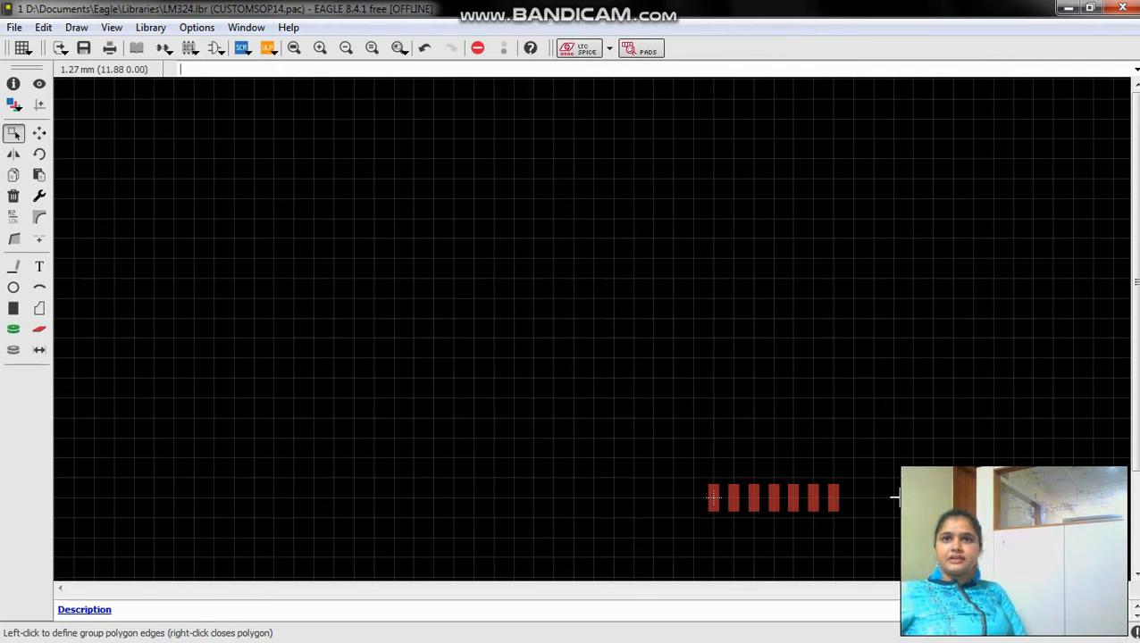
left_click_drag(1136, 312, 1136, 411)
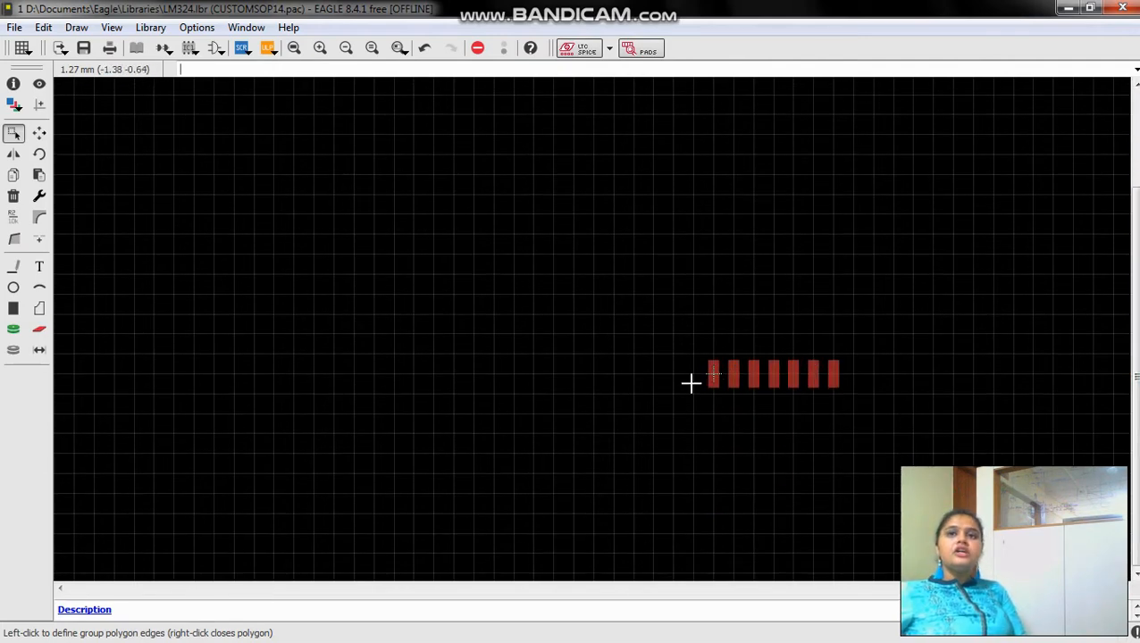
left_click(23, 52)
left_click(93, 94)
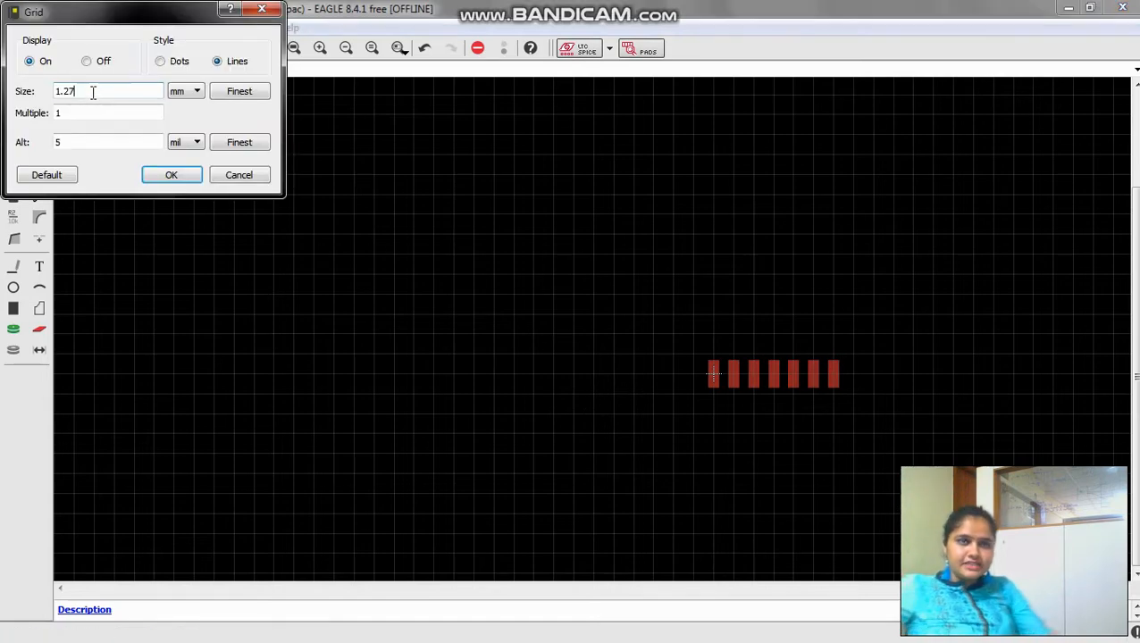
key("BackSpace")
key("BackSpace")
key("BackSpace")
key("BackSpace")
type("5.")
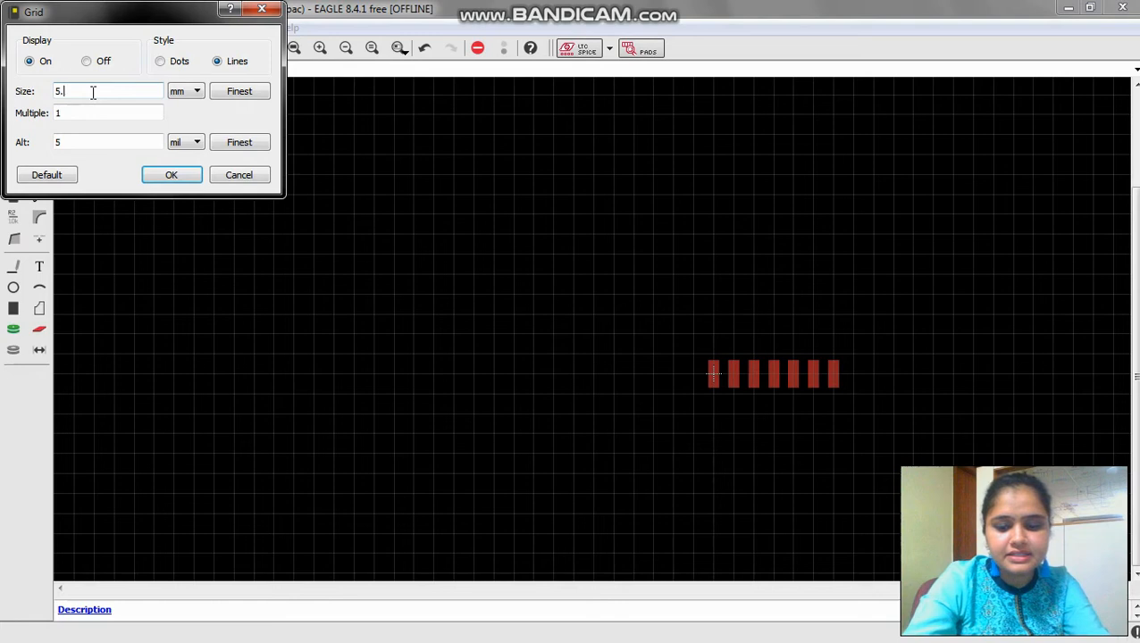
type("6")
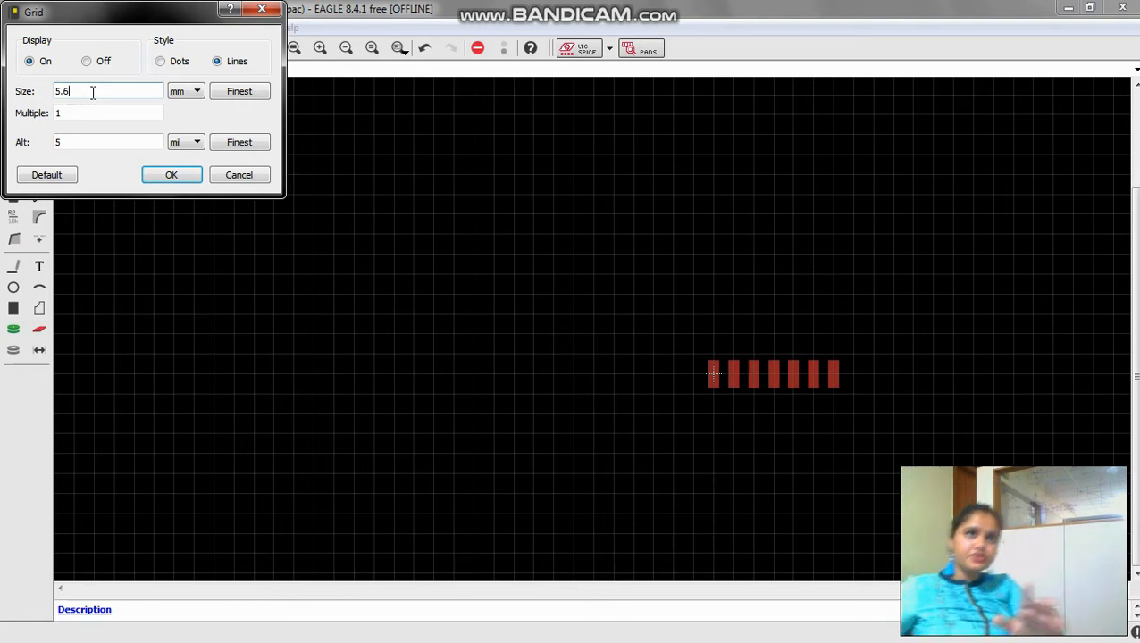
left_click(174, 175)
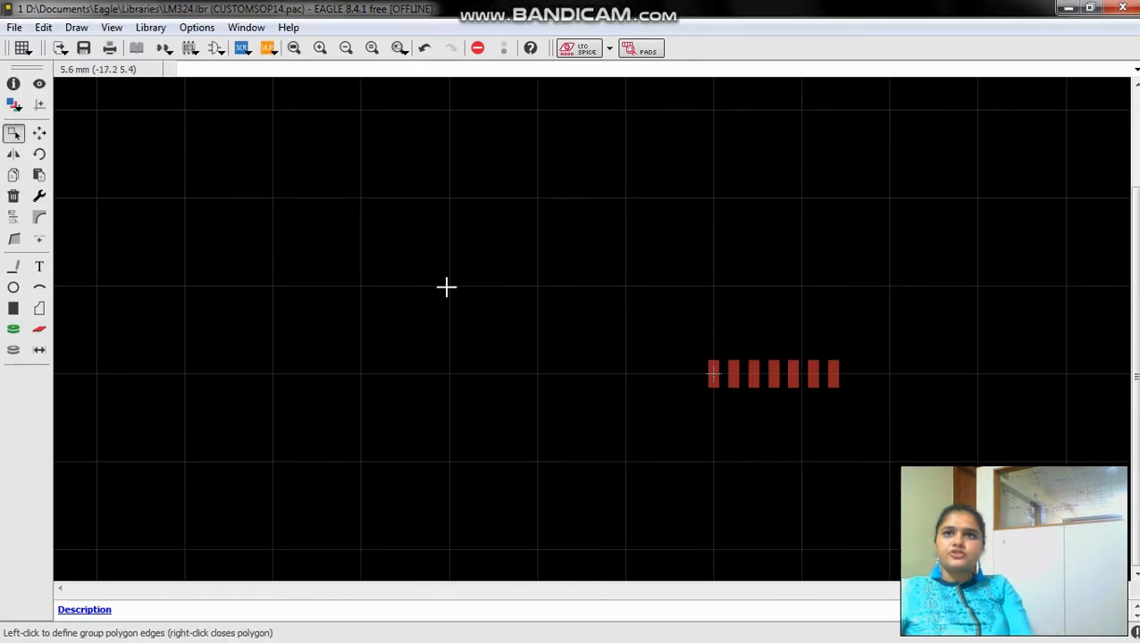
- Copy the row of seven pads and paste the duplicate row 5.6 mm directly below the original
scroll(827, 460, "up", 4)
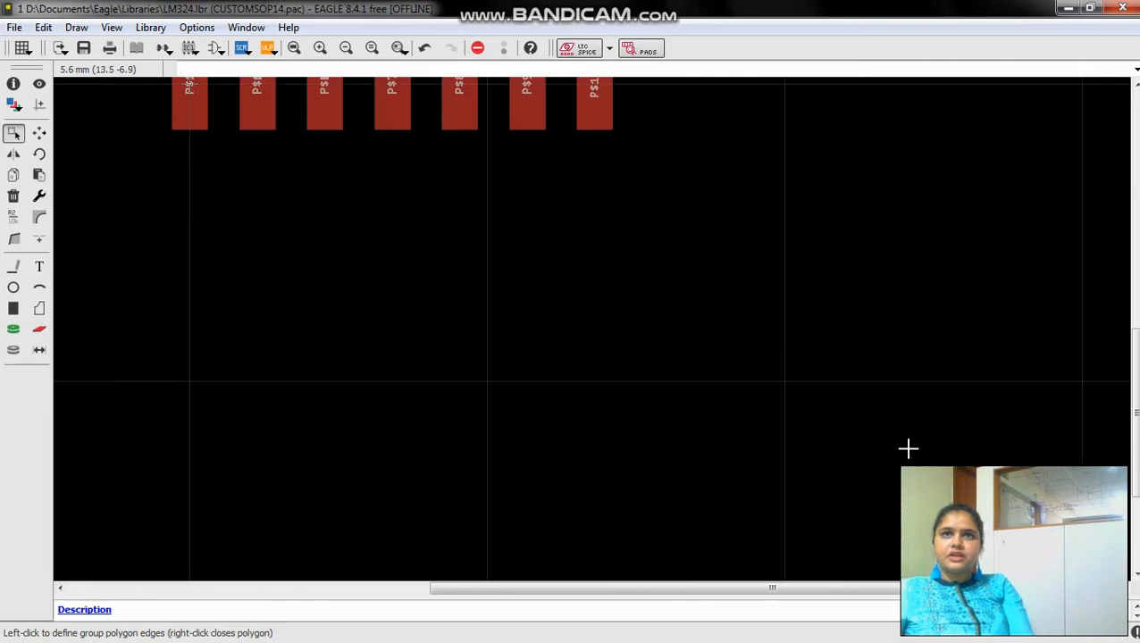
scroll(908, 449, "down", 2)
left_click_drag(400, 147, 774, 322)
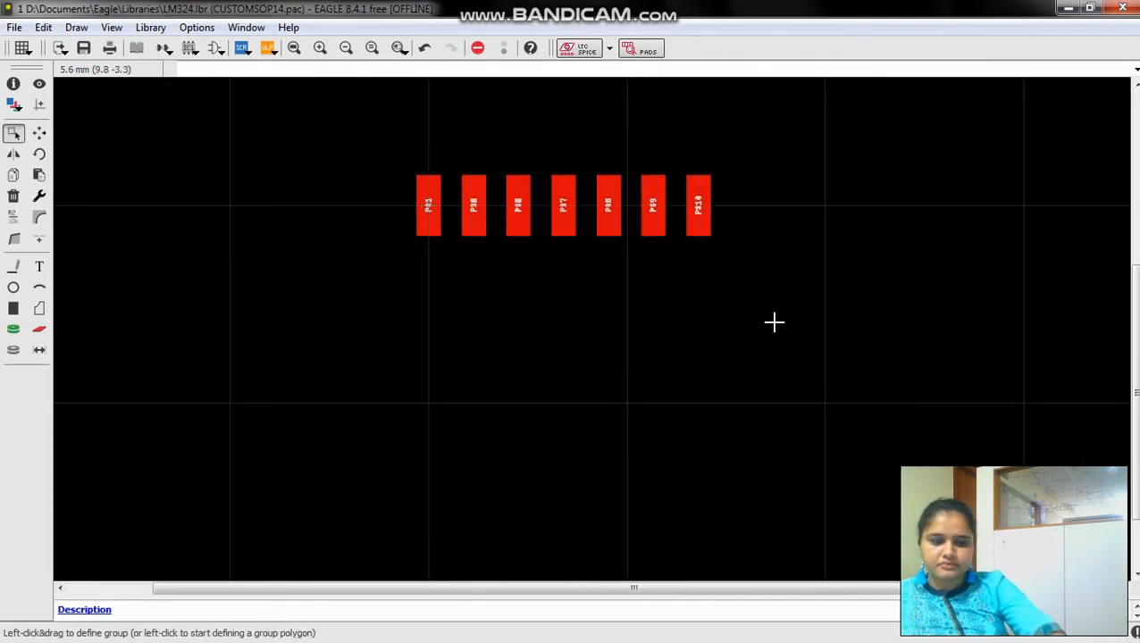
left_click(458, 426)
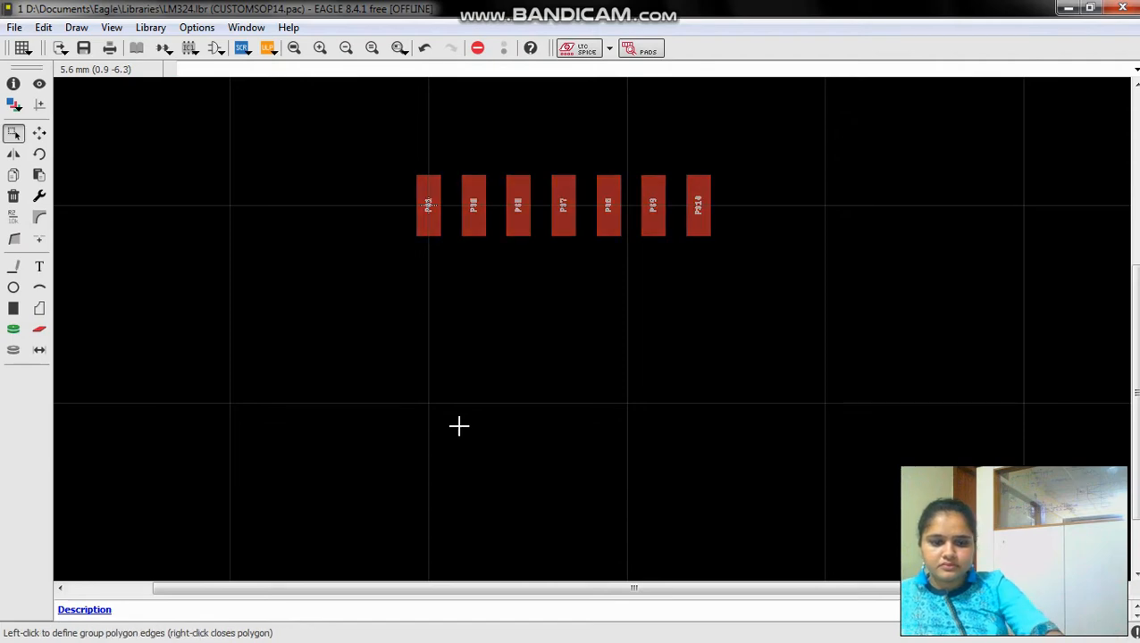
key("ctrl+v")
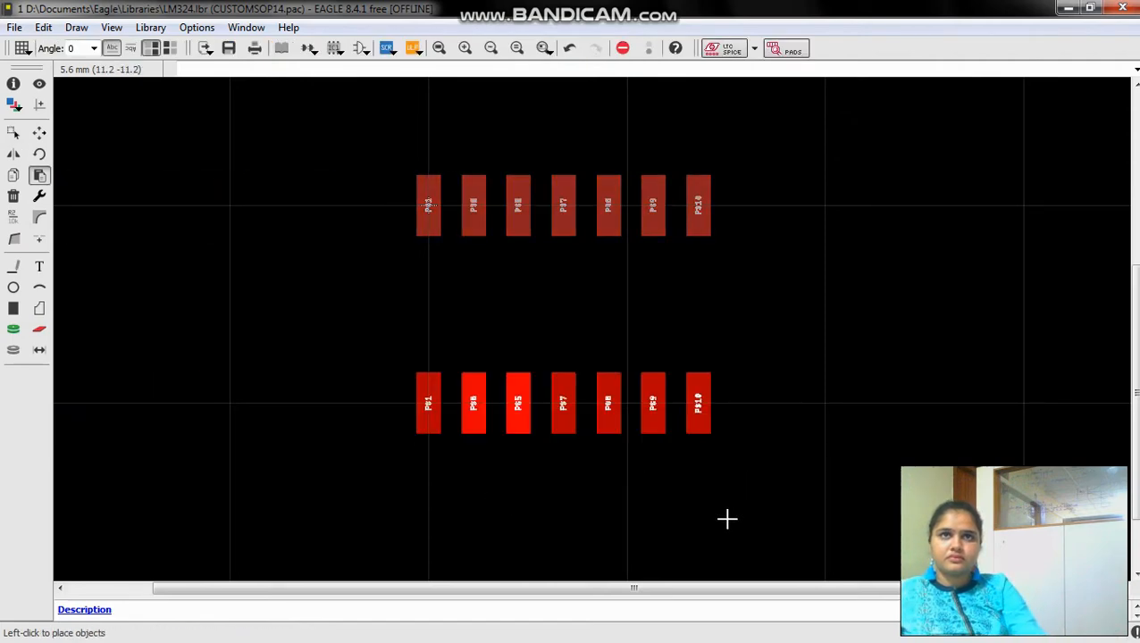
left_click(727, 519)
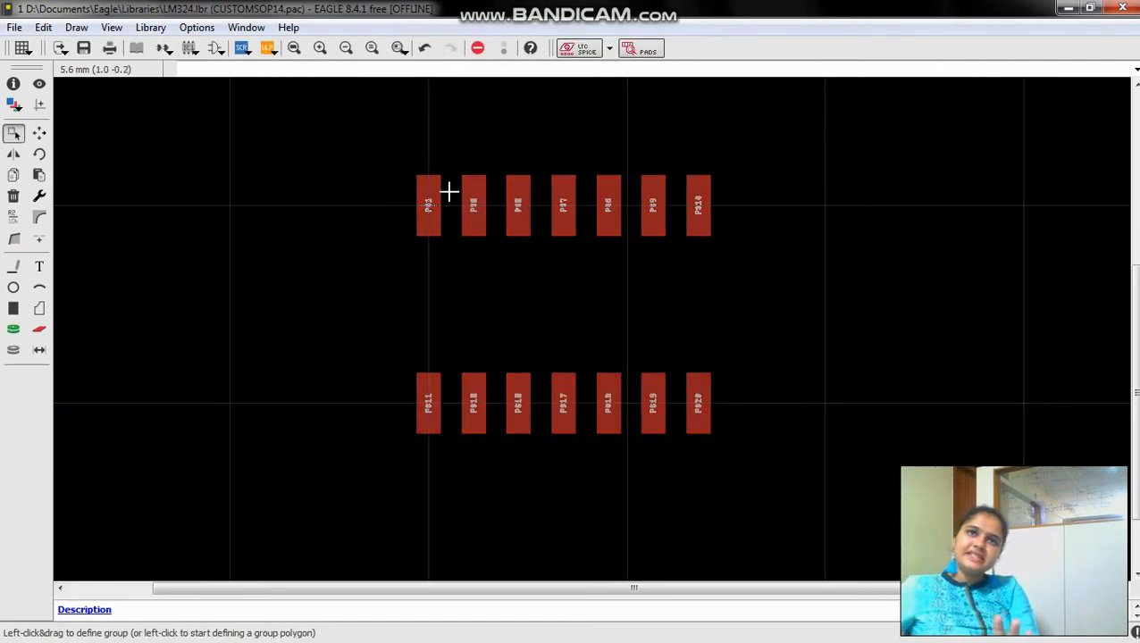
scroll(560, 306, "down", 2)
scroll(522, 224, "up", 2)
scroll(520, 224, "down", 3)
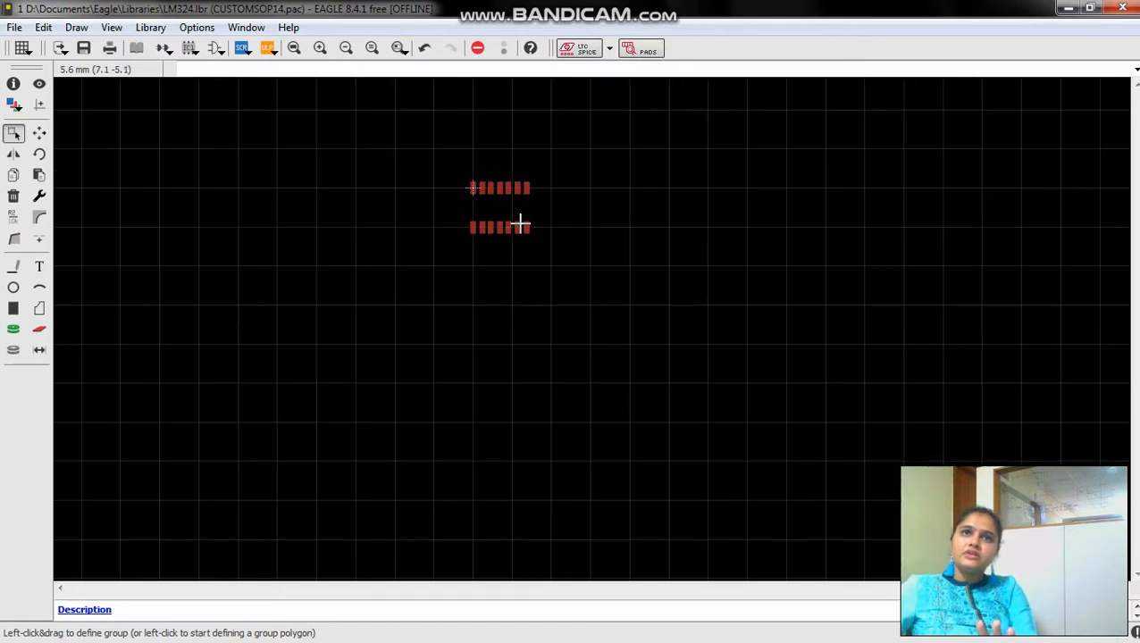
scroll(492, 178, "up", 1)
scroll(493, 179, "up", 1)
scroll(626, 219, "up", 2)
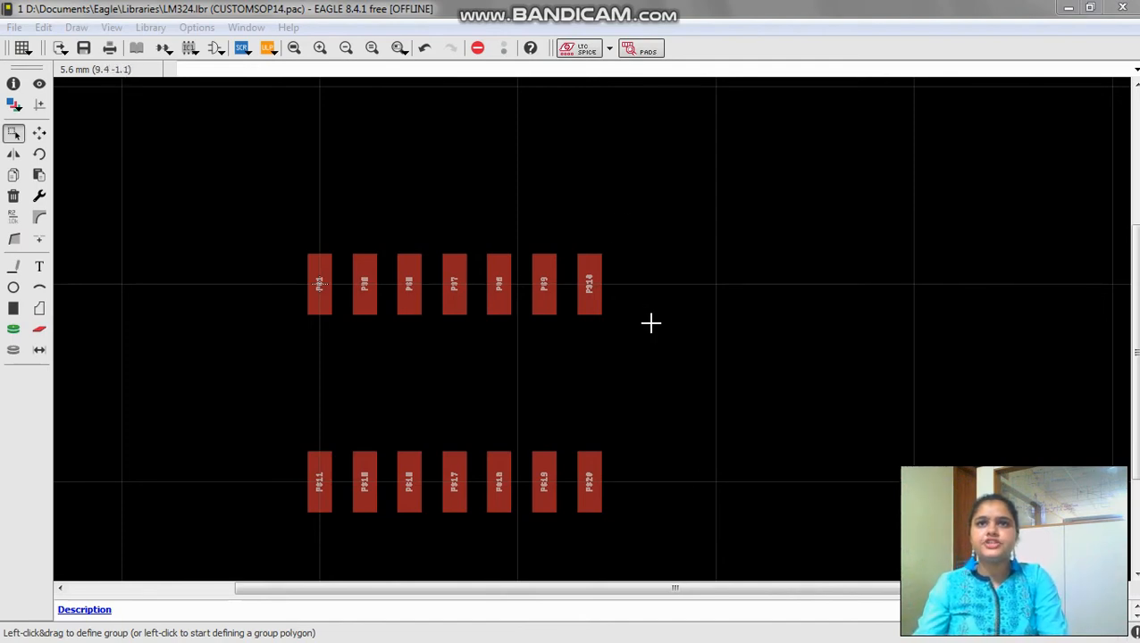
scroll(651, 448, "down", 5)
scroll(651, 448, "up", 8)
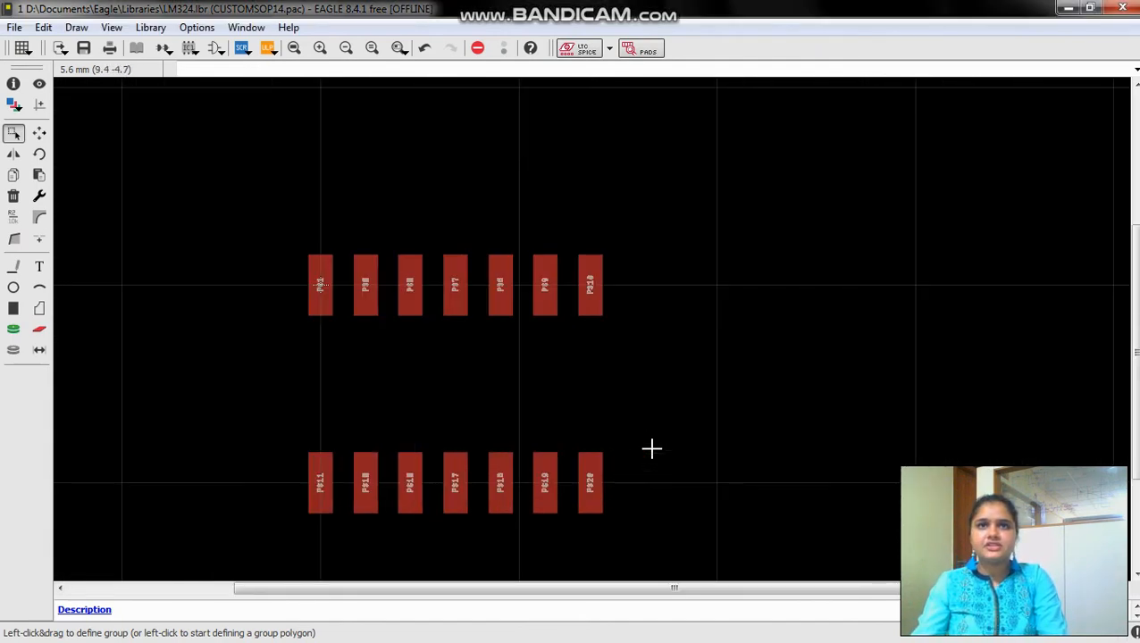
scroll(653, 451, "down", 4)
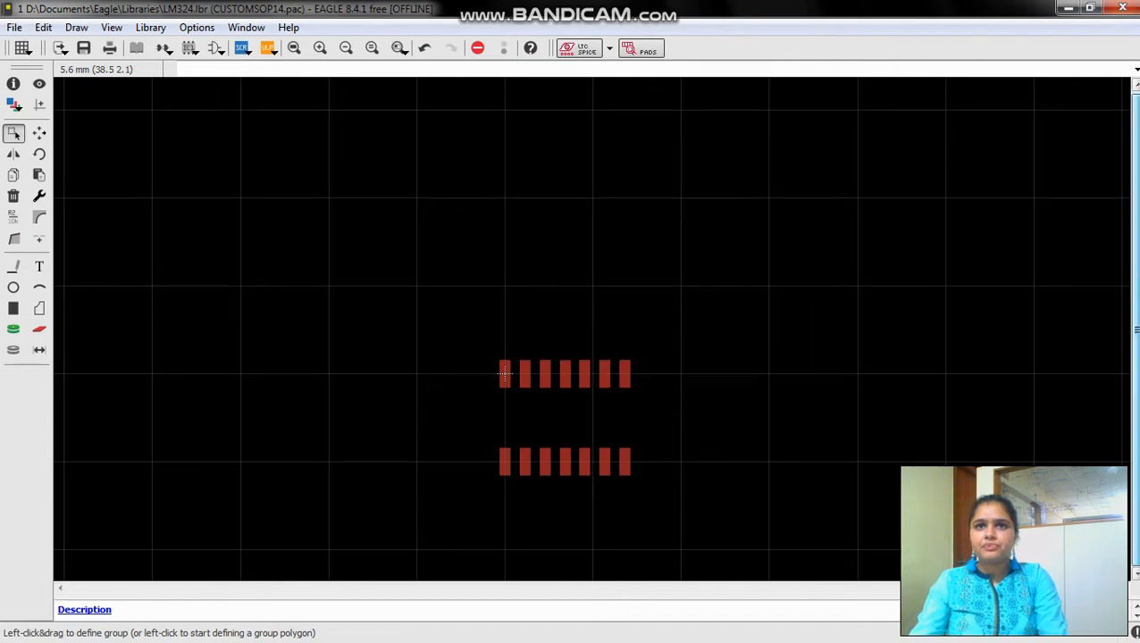
scroll(705, 445, "up", 2)
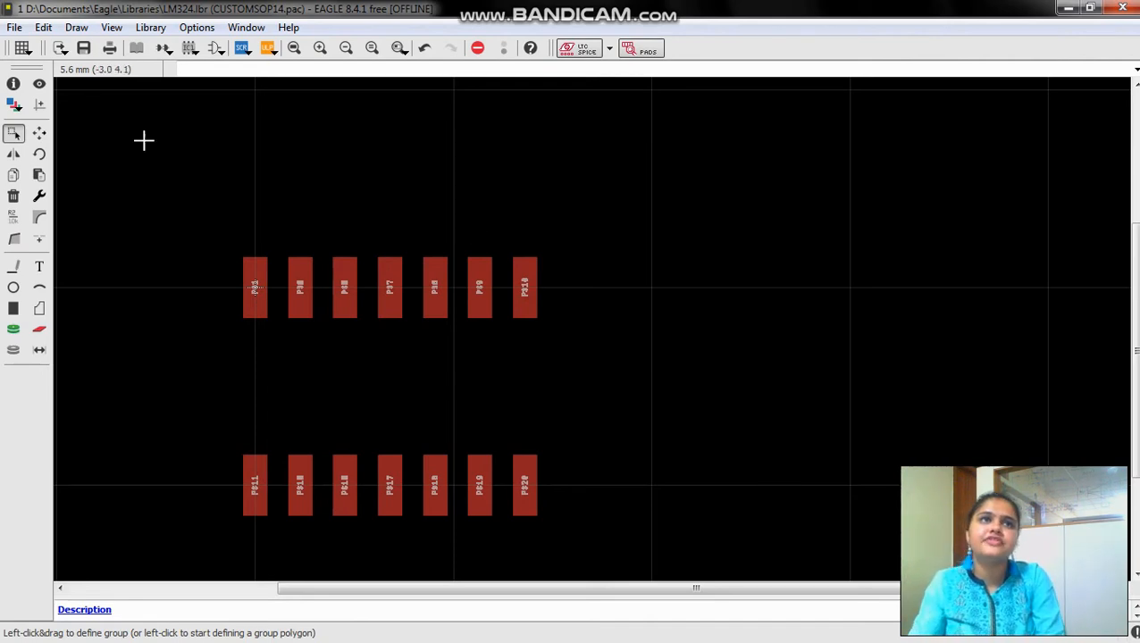
- Set the package editor's grid size to 0.8 mm
left_click(24, 49)
left_click(101, 92)
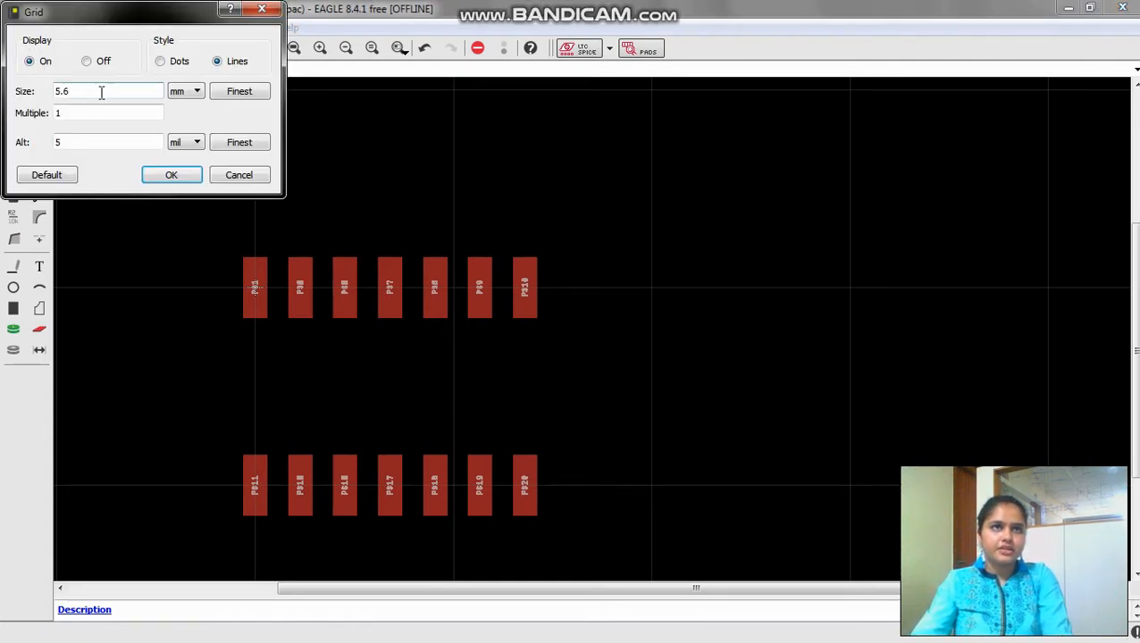
key("BackSpace")
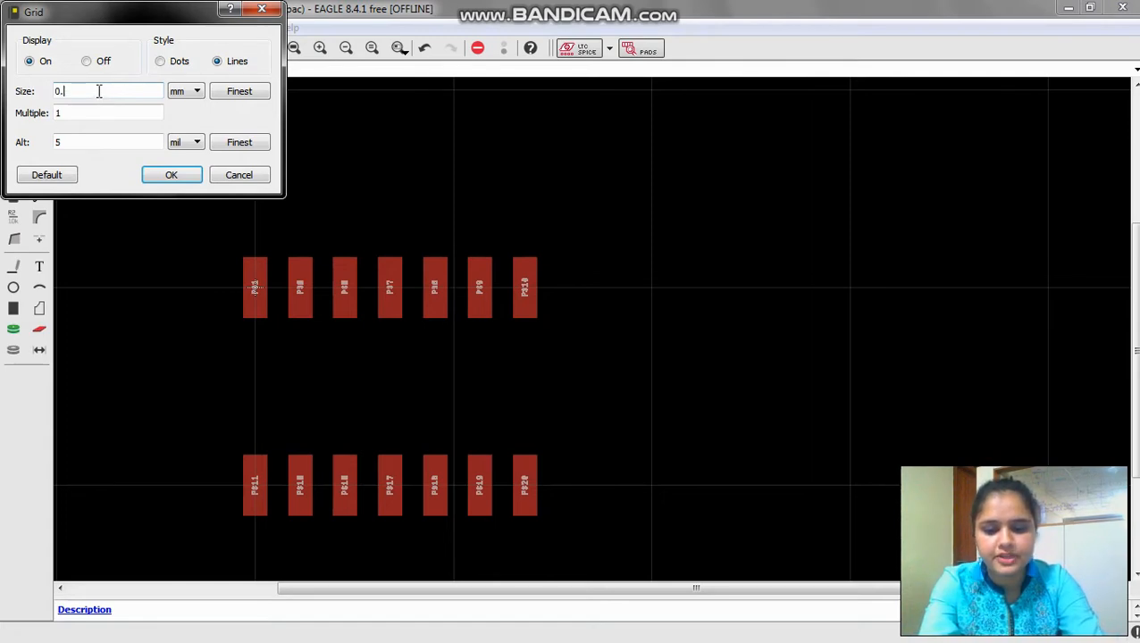
left_click(172, 176)
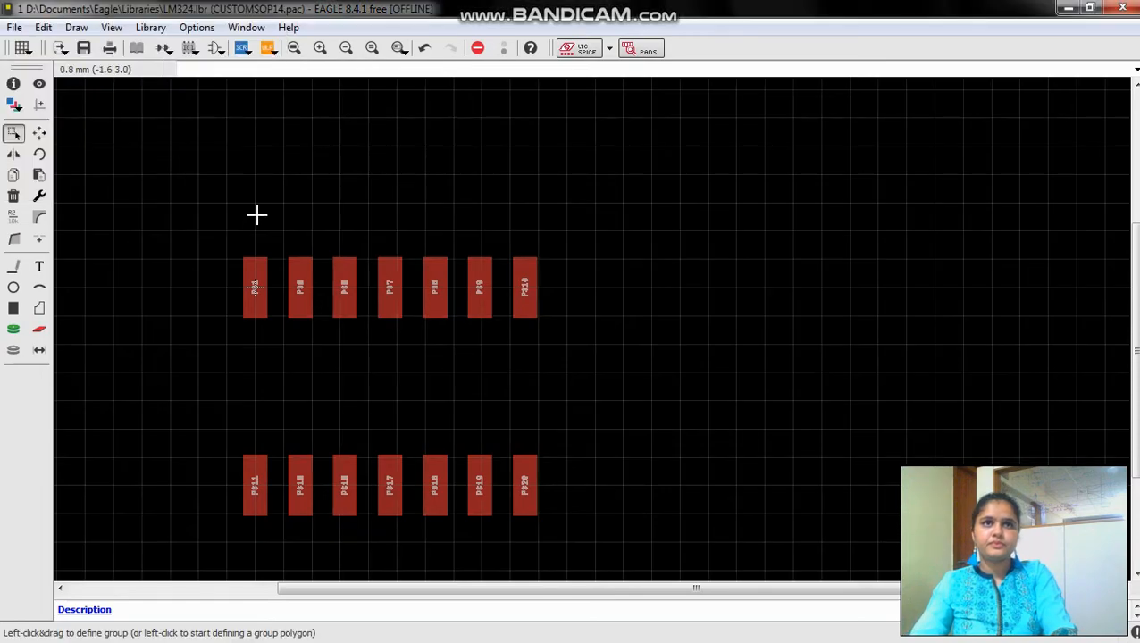
- Draw a closed rectangle on layer 21 tPlace between the two pad rows, from (-0.8, -1.6) to (8.8, -4.0) mm
scroll(530, 388, "down", 4)
scroll(530, 388, "up", 5)
scroll(530, 388, "down", 2)
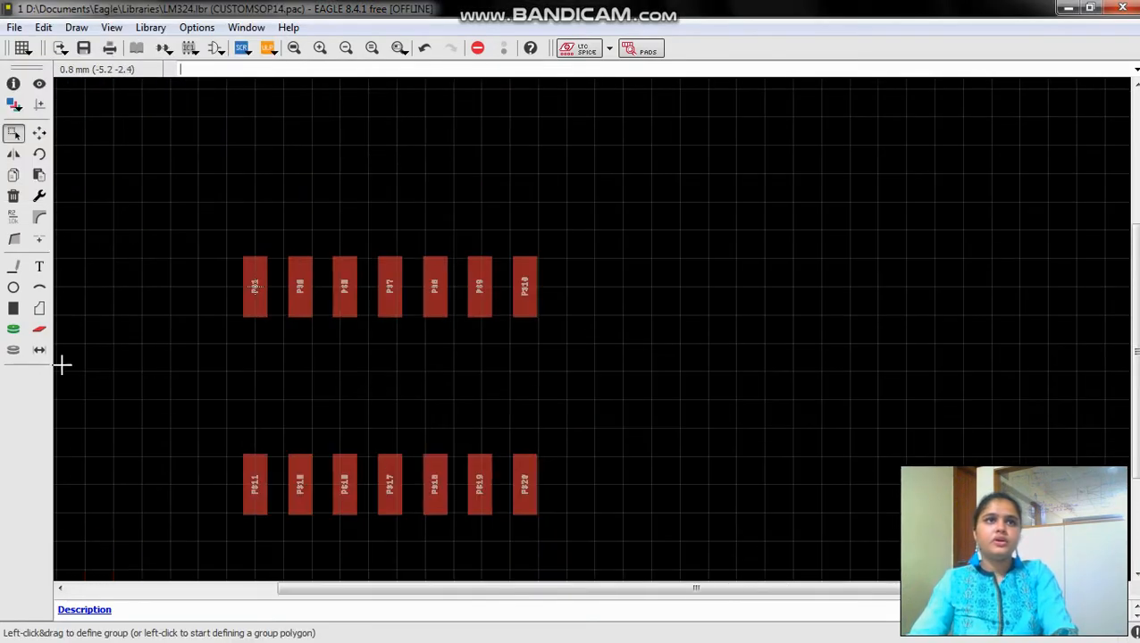
left_click(13, 269)
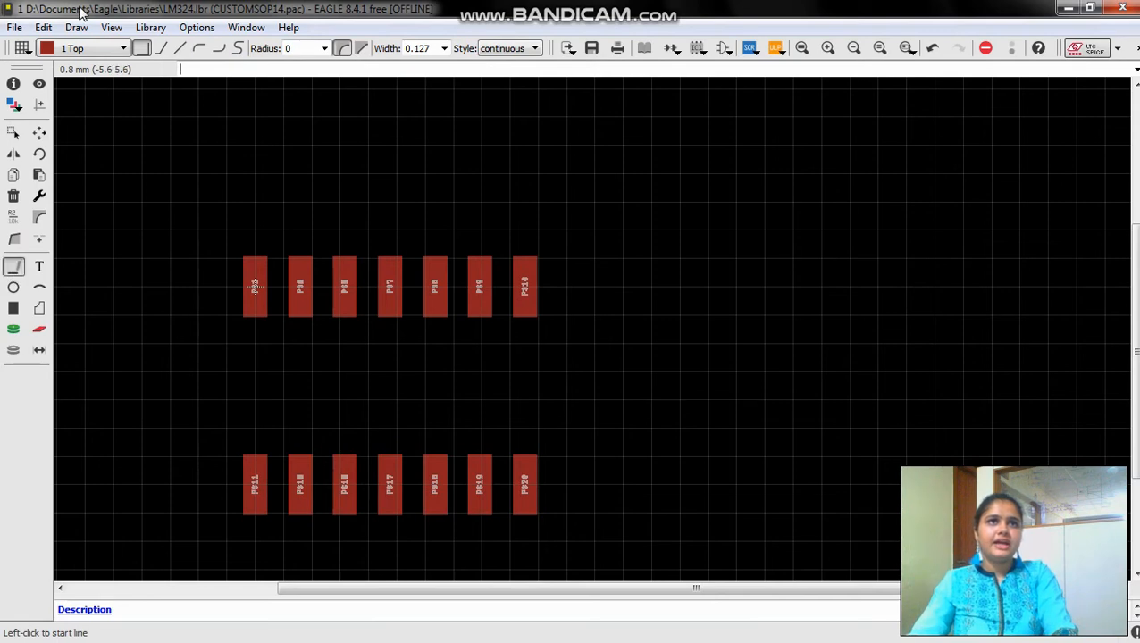
left_click(125, 49)
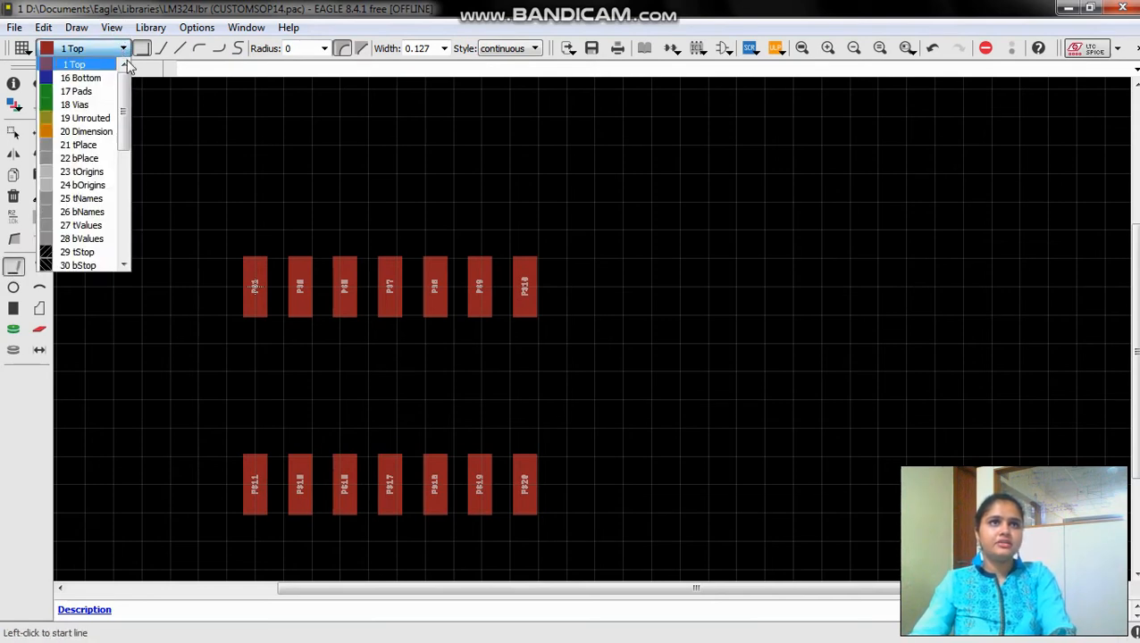
left_click(84, 144)
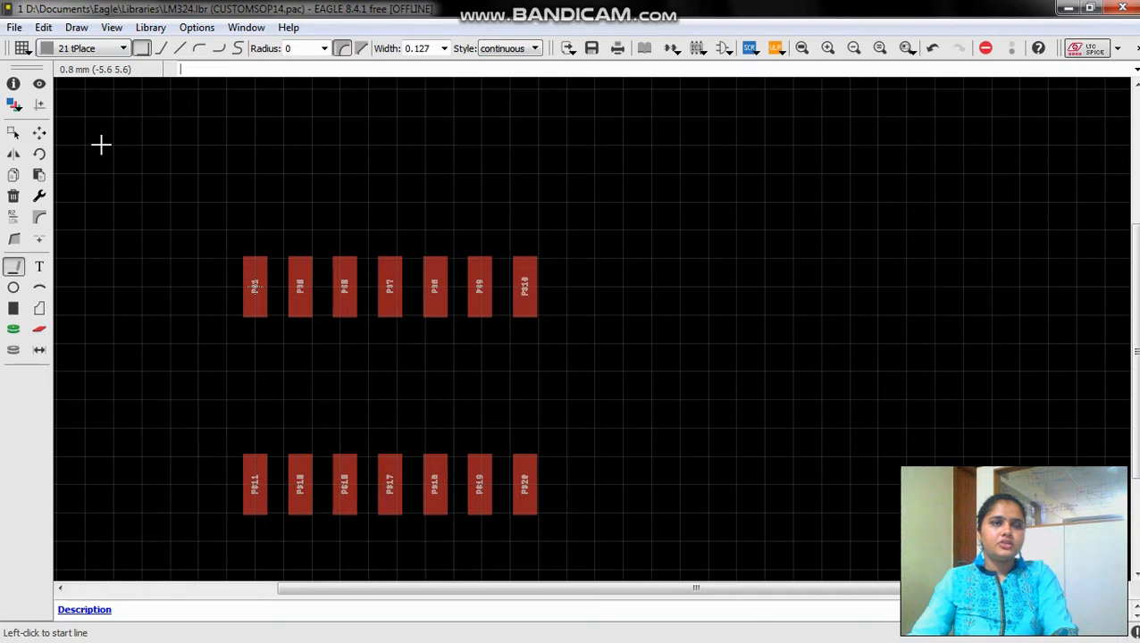
left_click(224, 345)
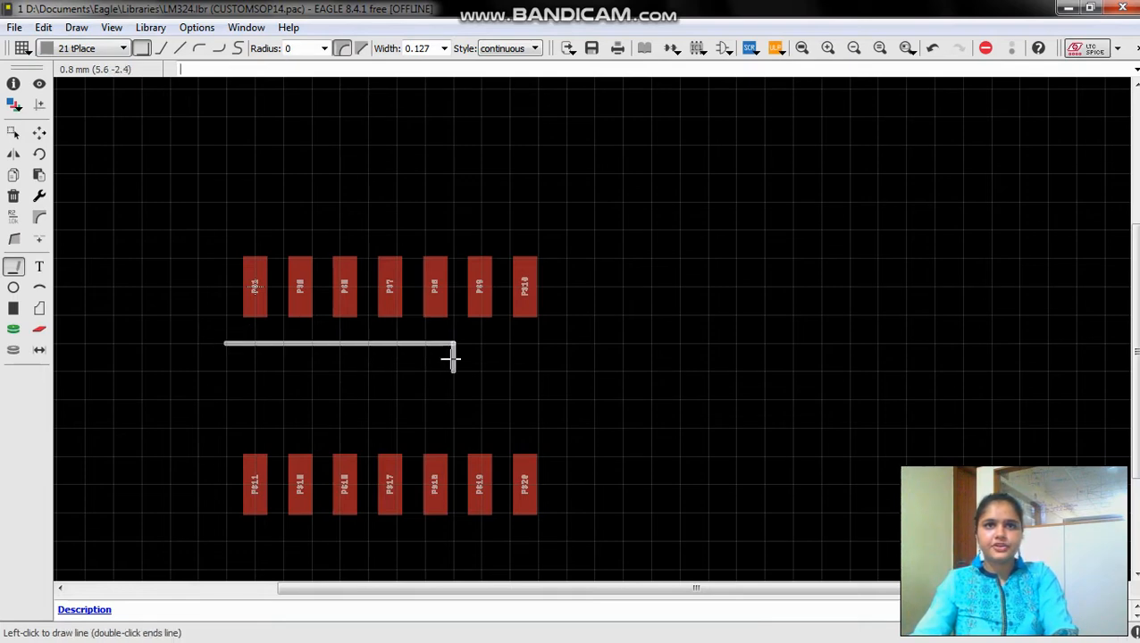
left_click(567, 345)
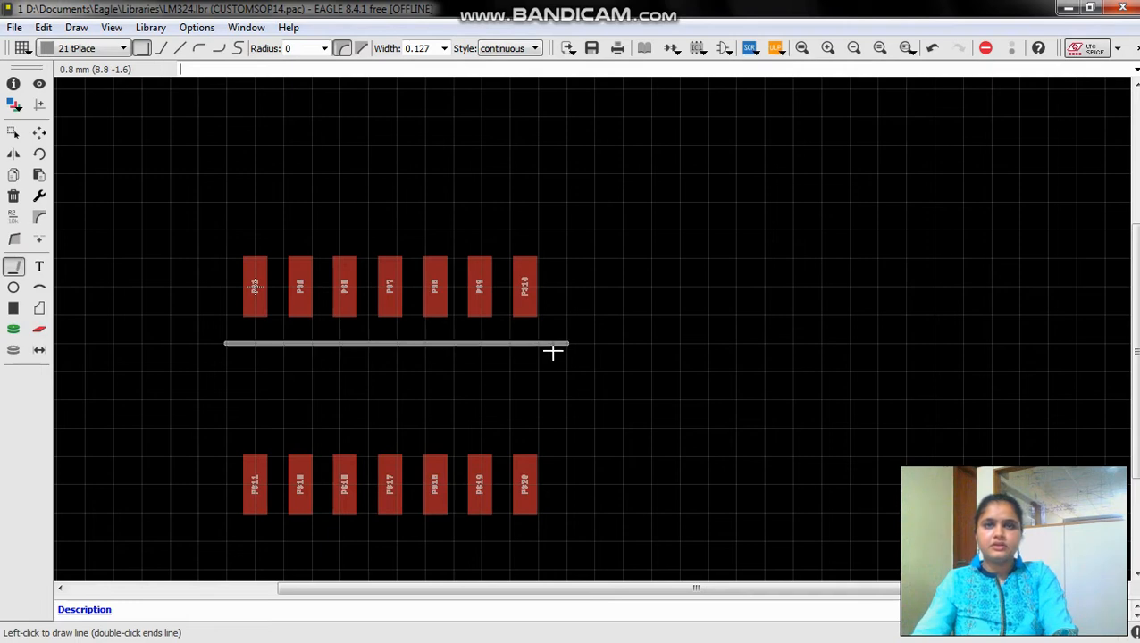
left_click(561, 429)
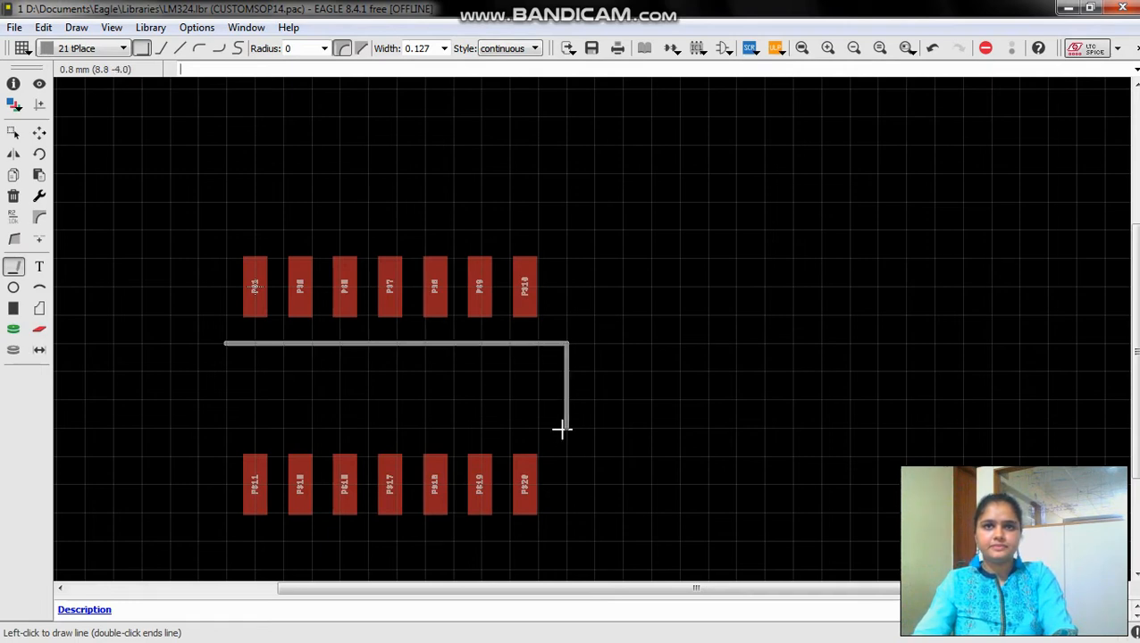
left_click(225, 430)
left_click(225, 344)
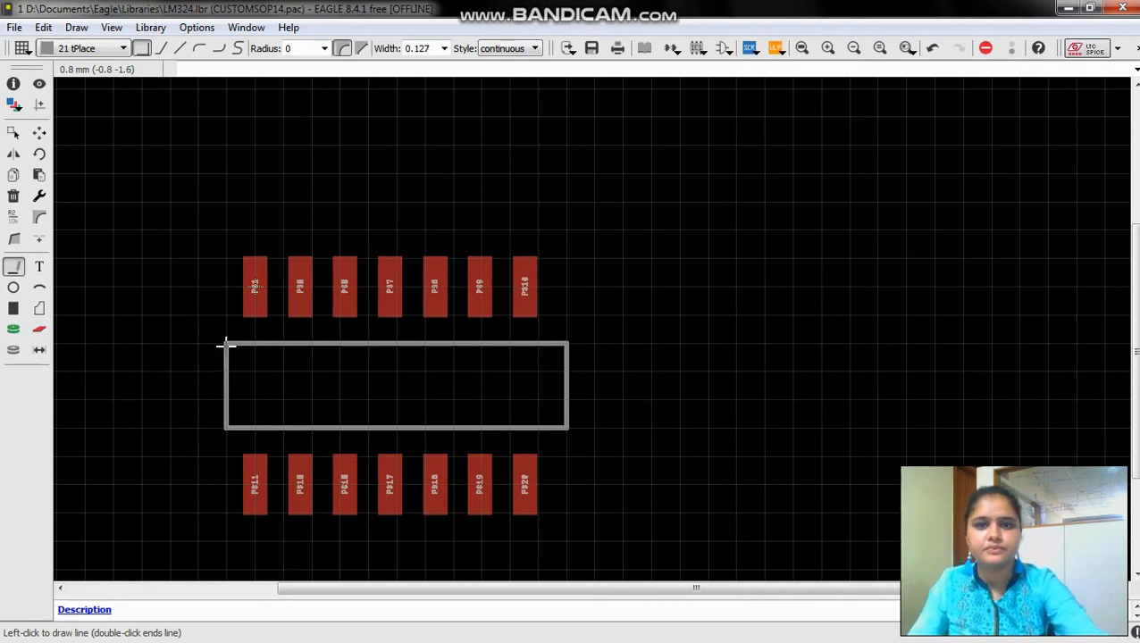
left_click(226, 344)
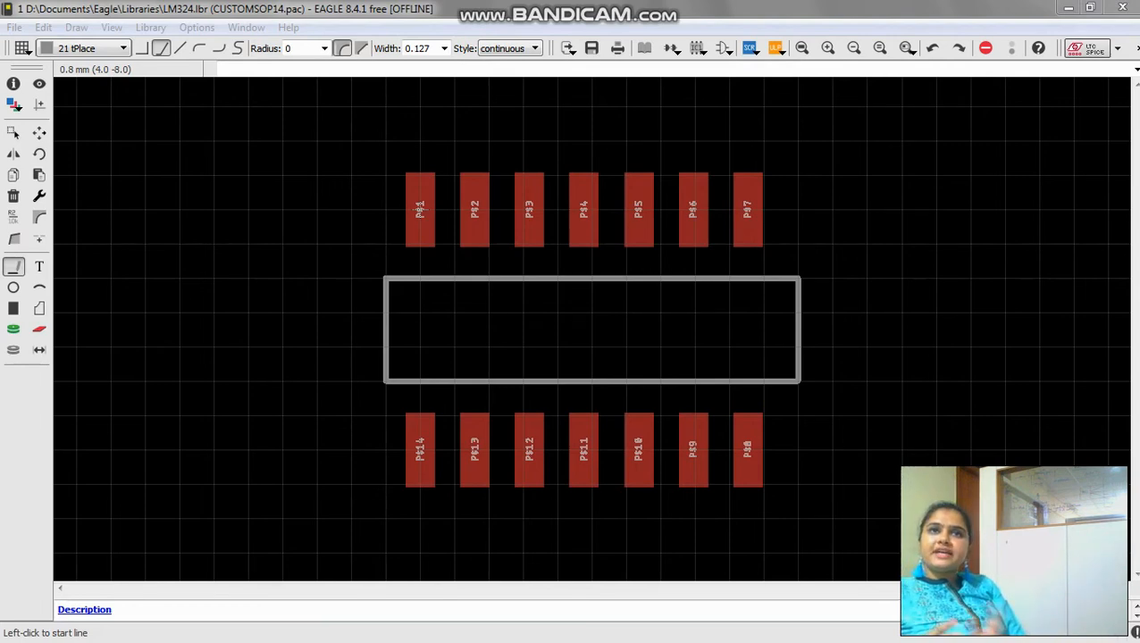
- Draw a tPlace bracket outline beside pads P$1 and P$14, with an angled corner at P$1, ending at (-0.8, -5.6) mm
left_click(16, 270)
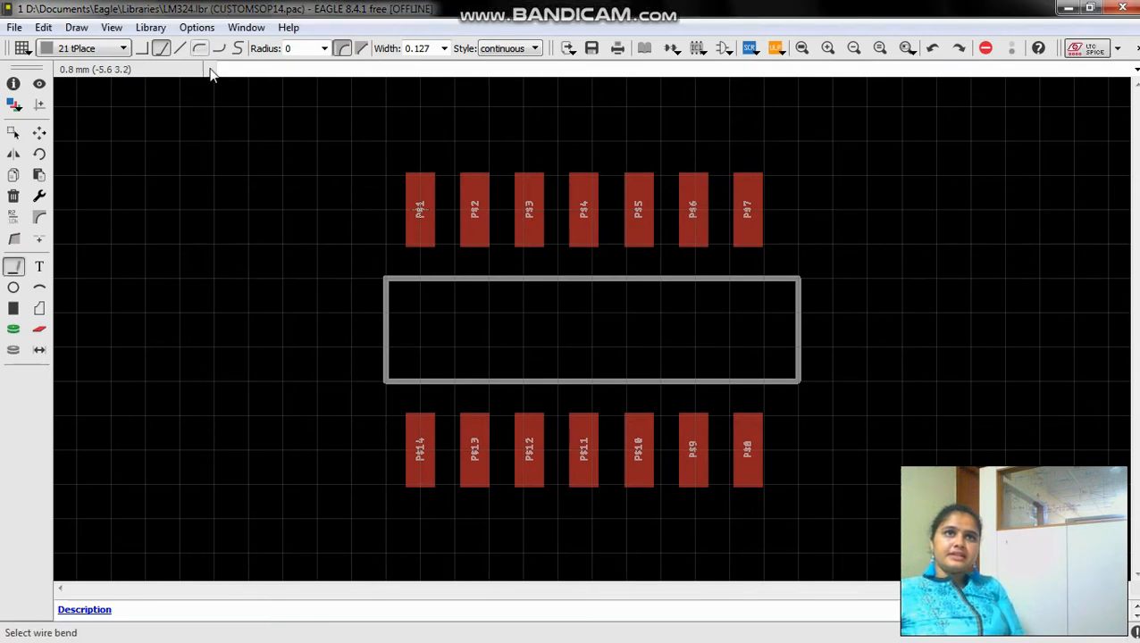
left_click(380, 209)
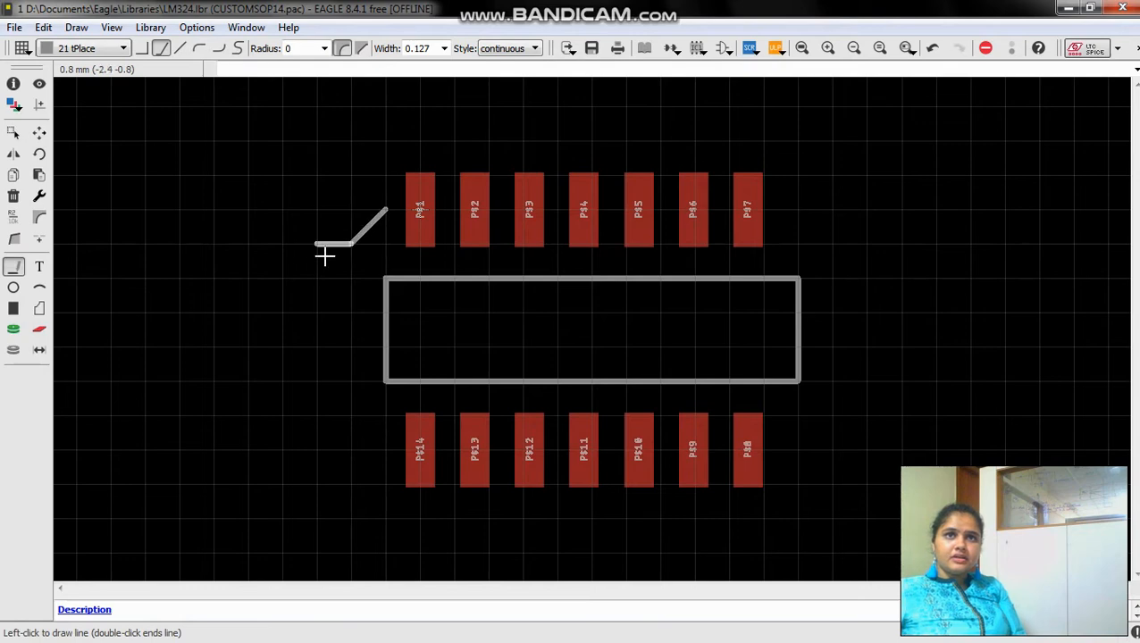
left_click(356, 448)
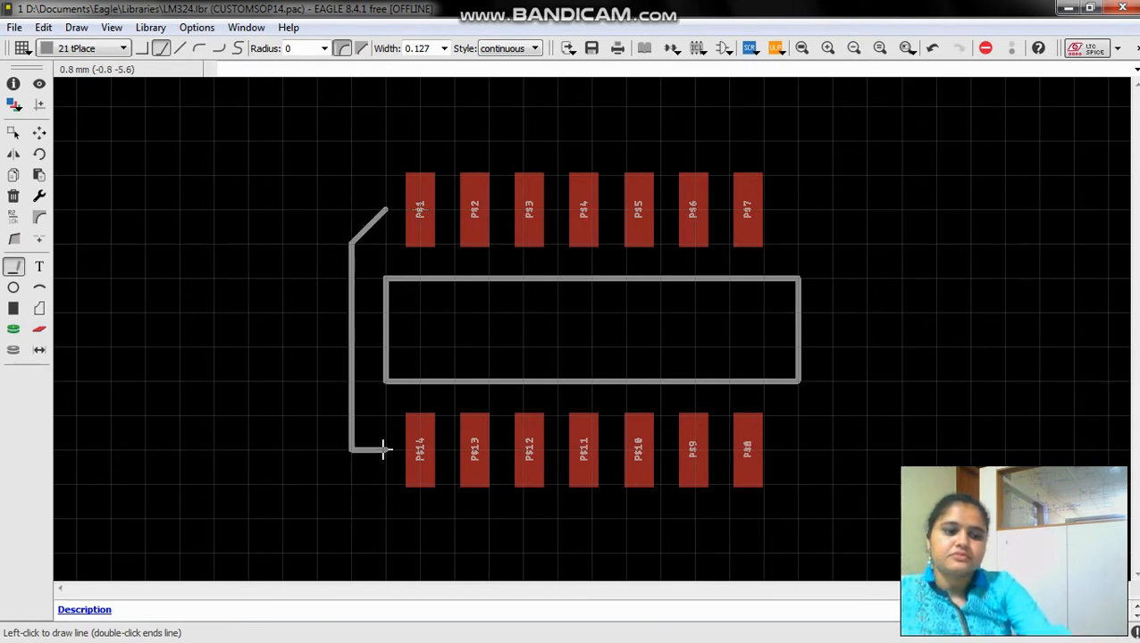
double_click(383, 449)
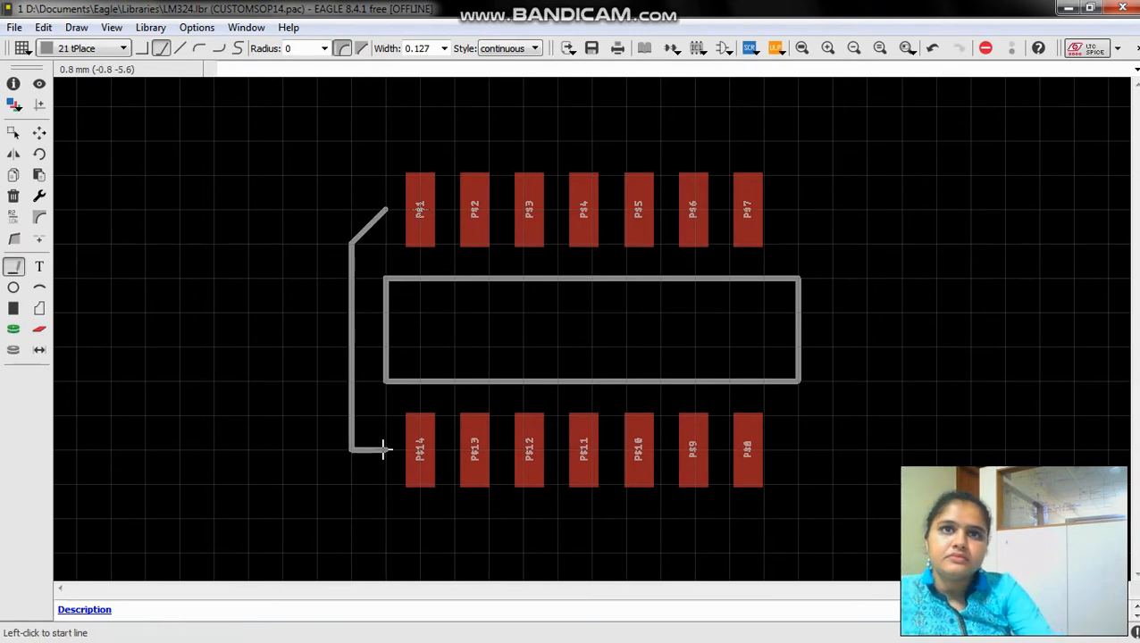
- Draw a square-cornered tPlace bracket outline around the outer side of pads P$7 and P$8, ending at (8.8, -5.6) mm
left_click(163, 49)
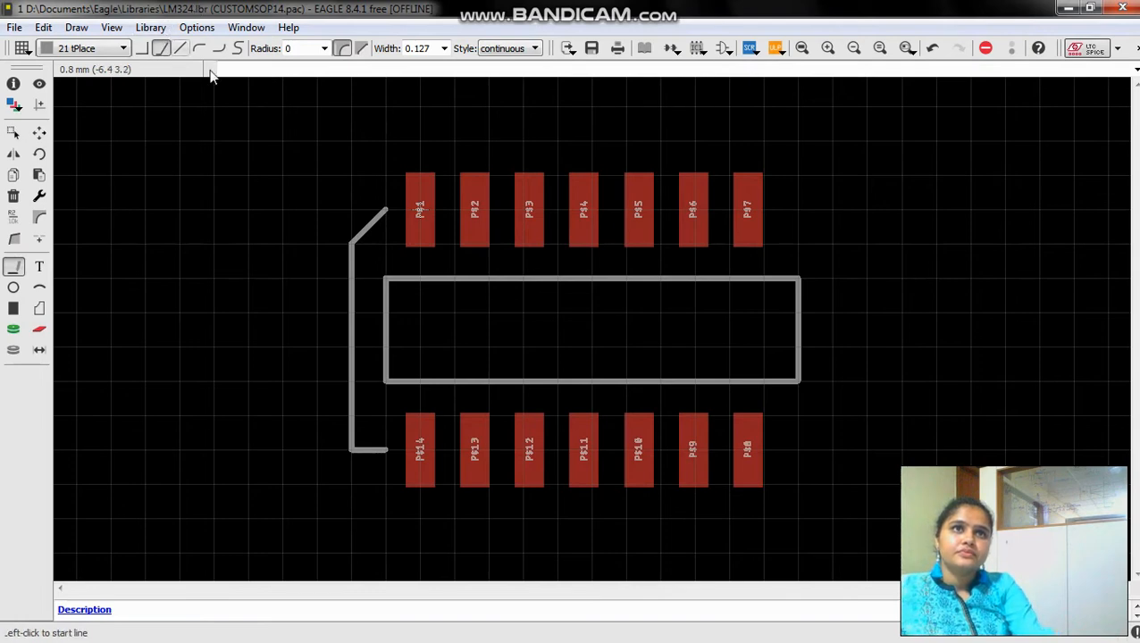
left_click(796, 211)
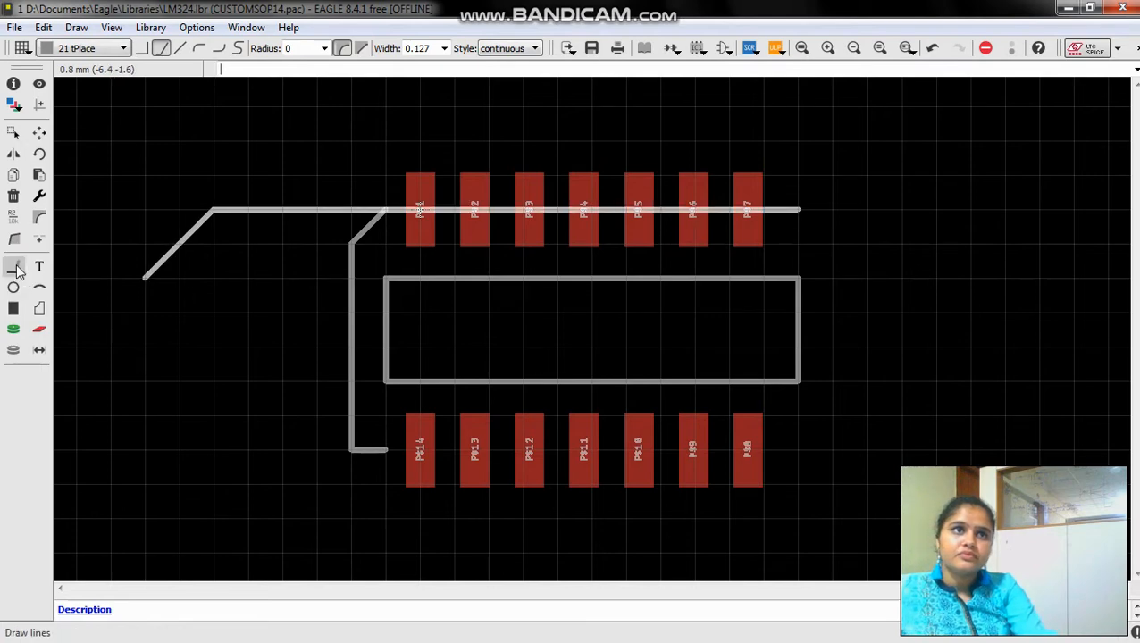
left_click(16, 268)
left_click(796, 210)
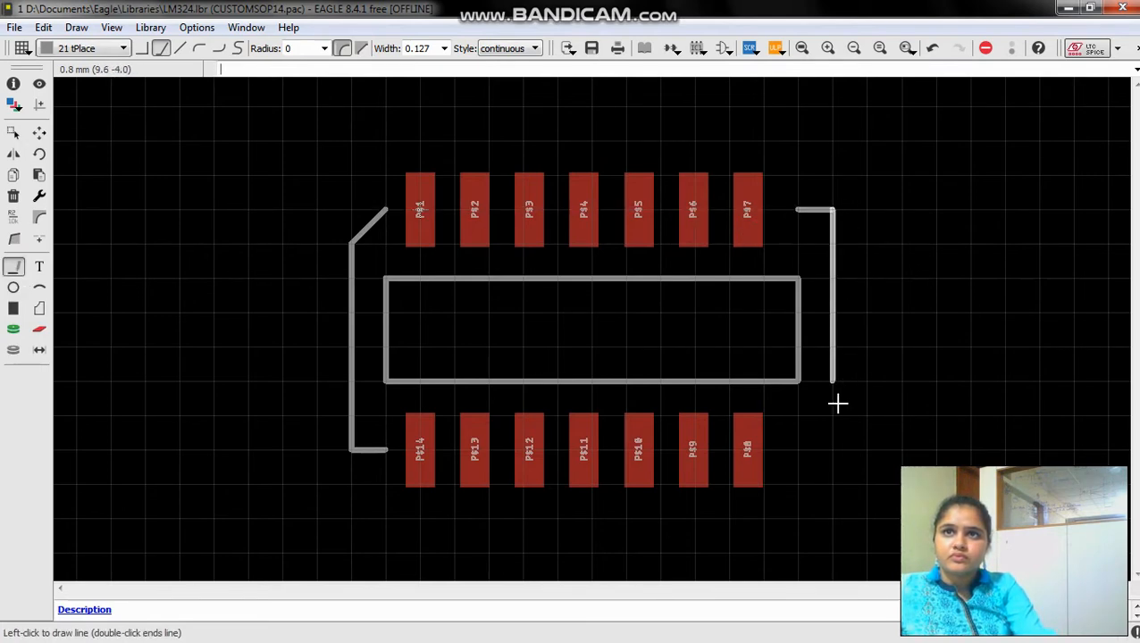
left_click(834, 459)
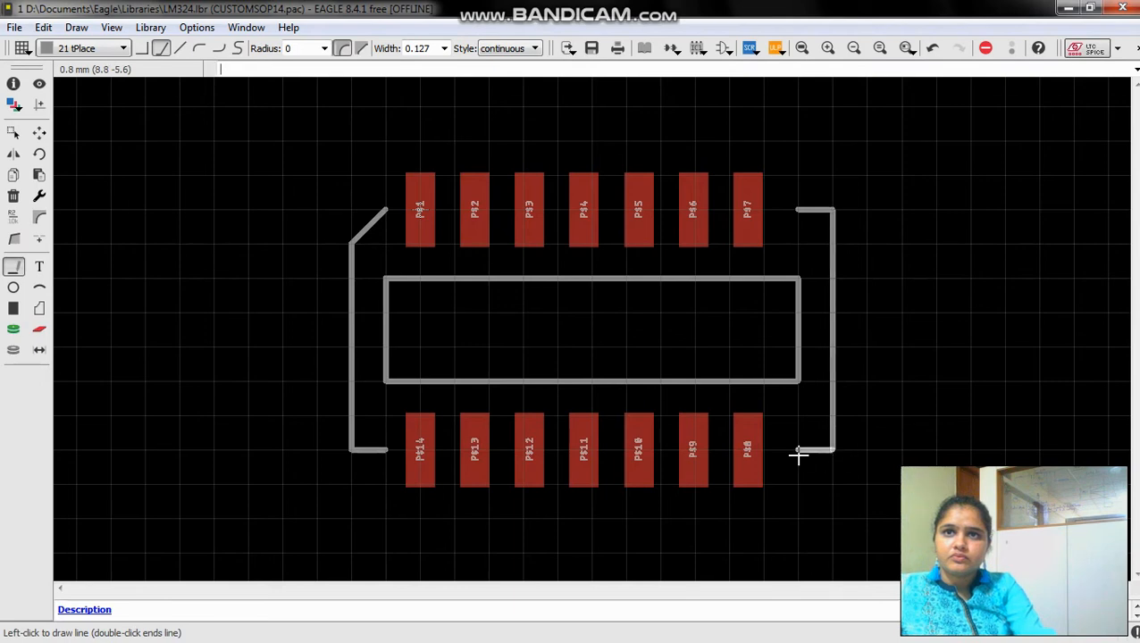
double_click(799, 455)
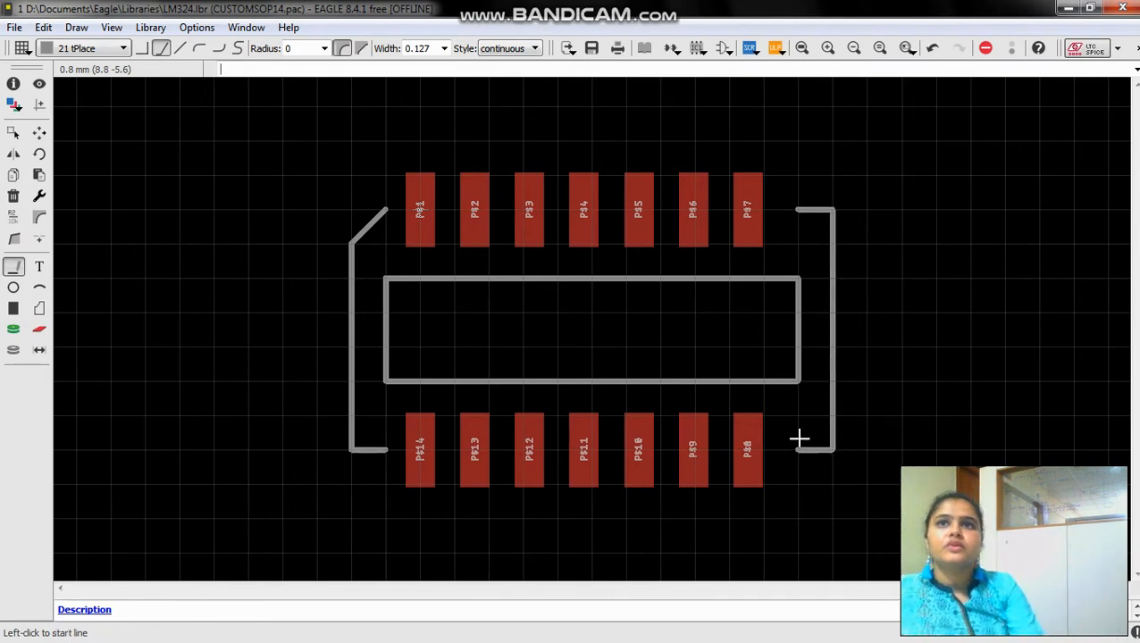
- Place the text LM324 on the tPlace layer inside the silkscreen rectangle, at (0.8, -3.2) mm
left_click(45, 273)
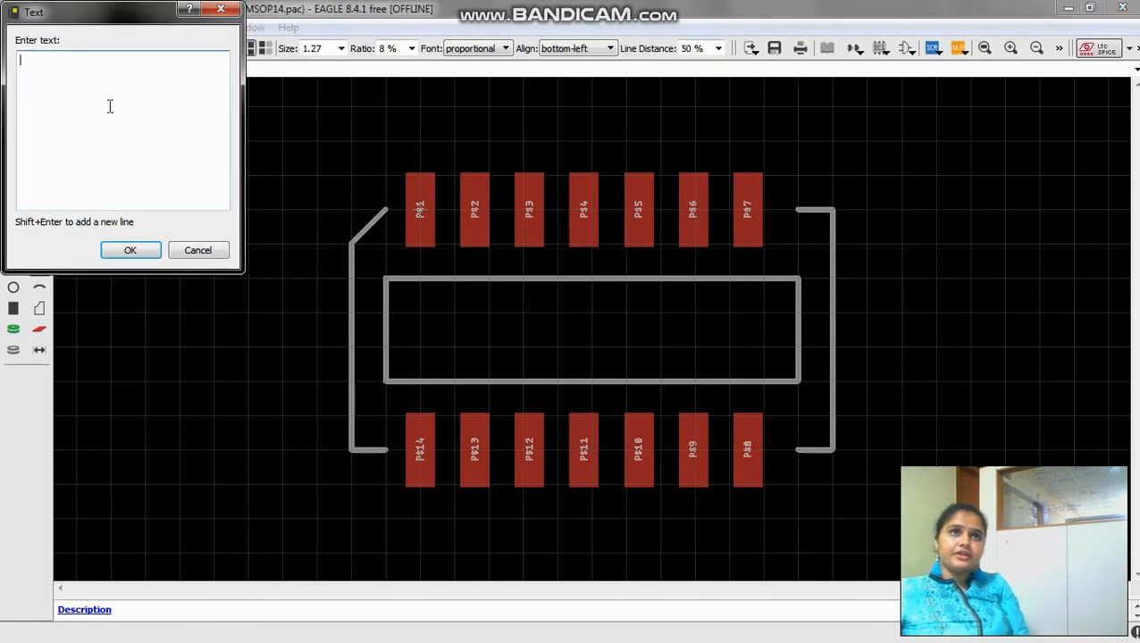
type("L")
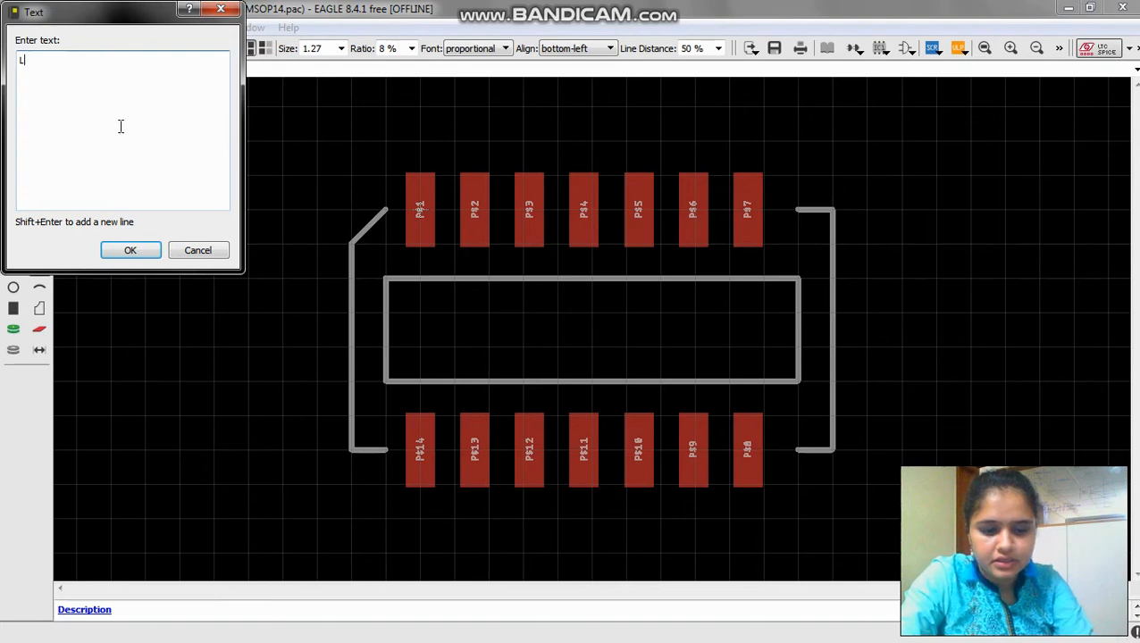
type("M324")
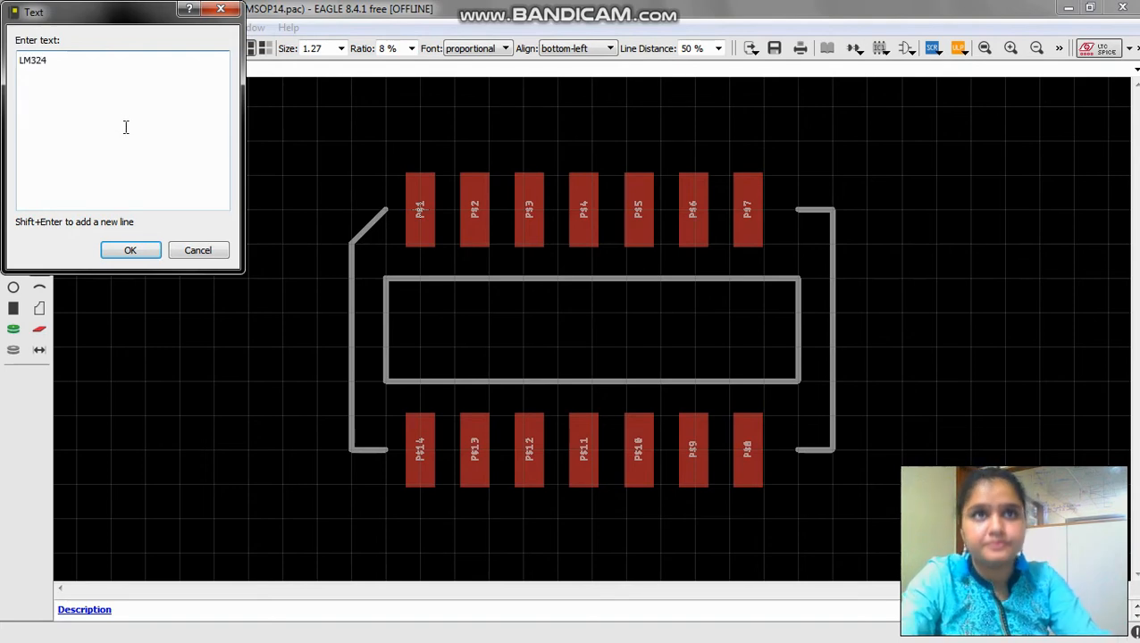
left_click(130, 250)
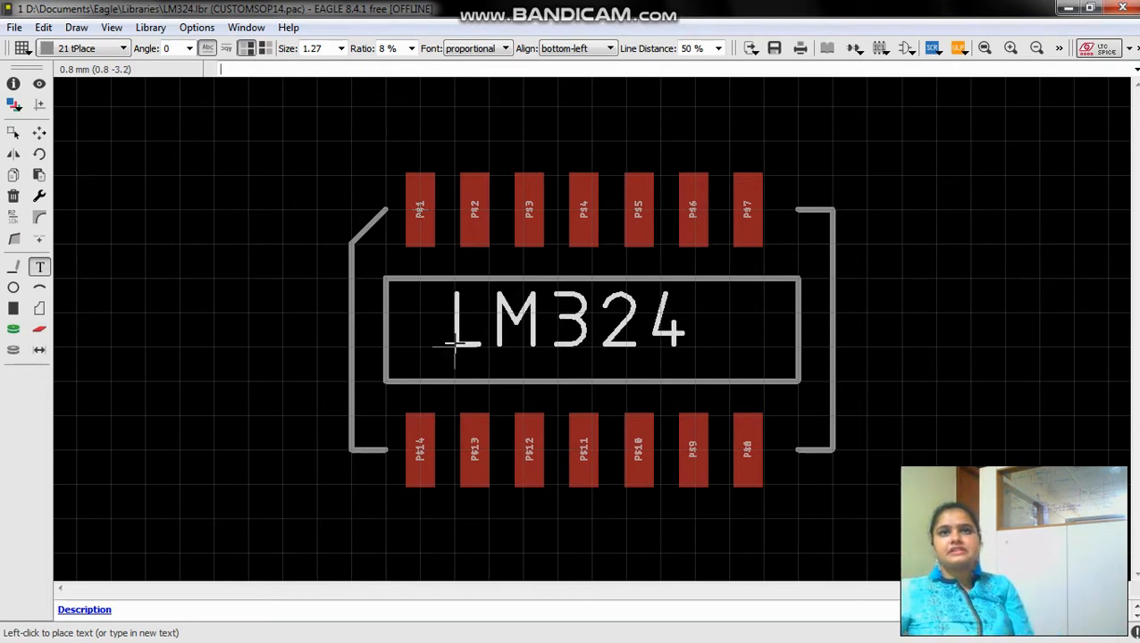
left_click(456, 345)
right_click(456, 345)
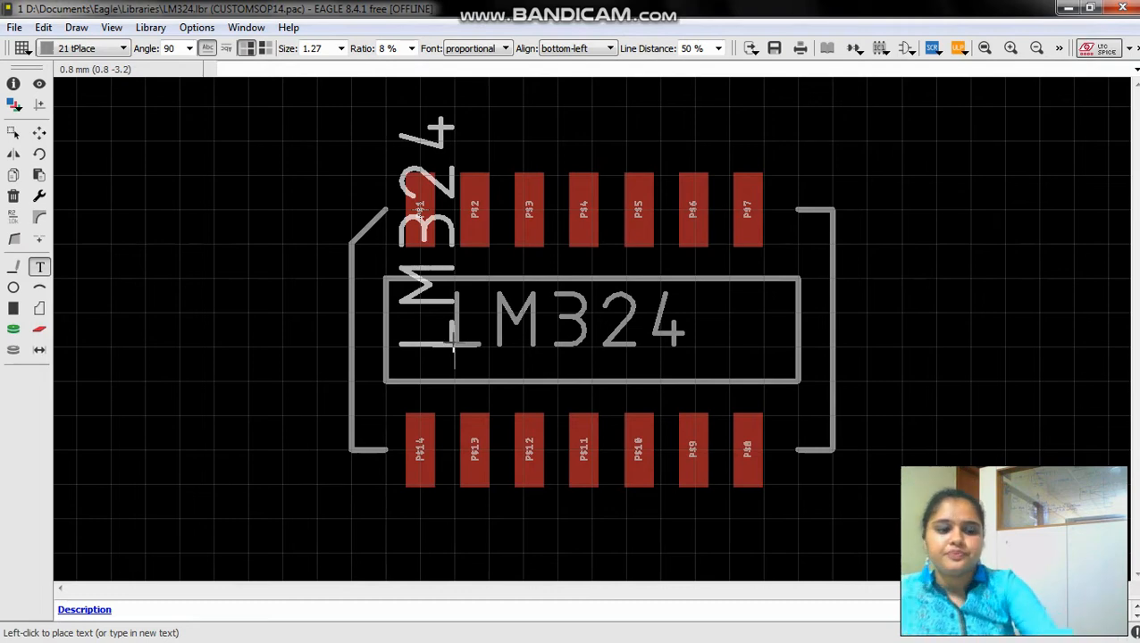
key("Escape")
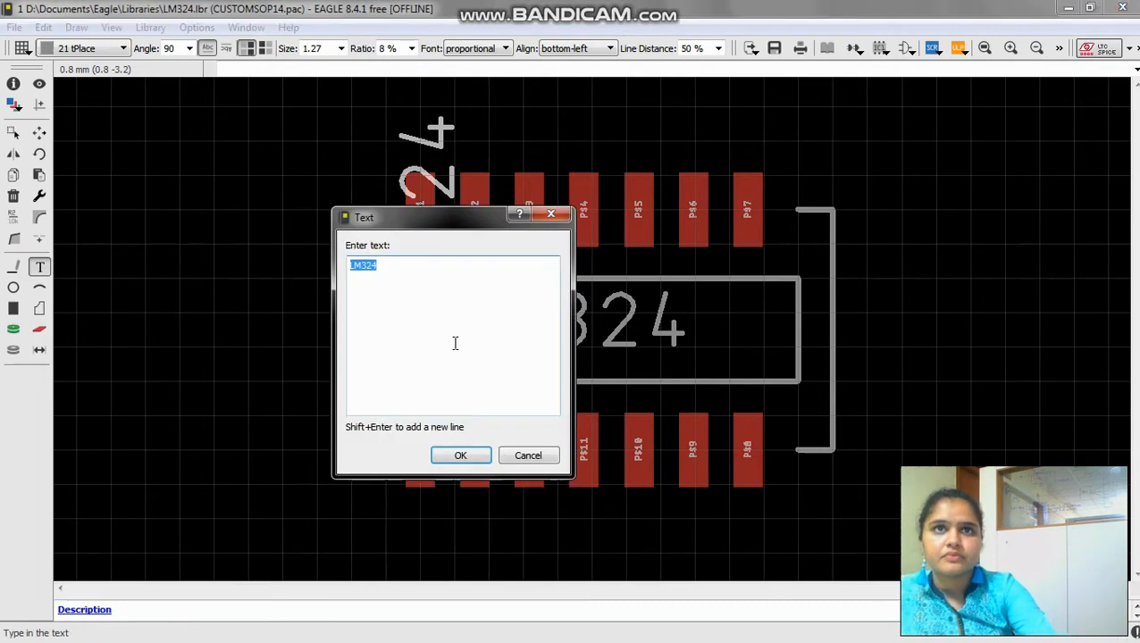
left_click(537, 458)
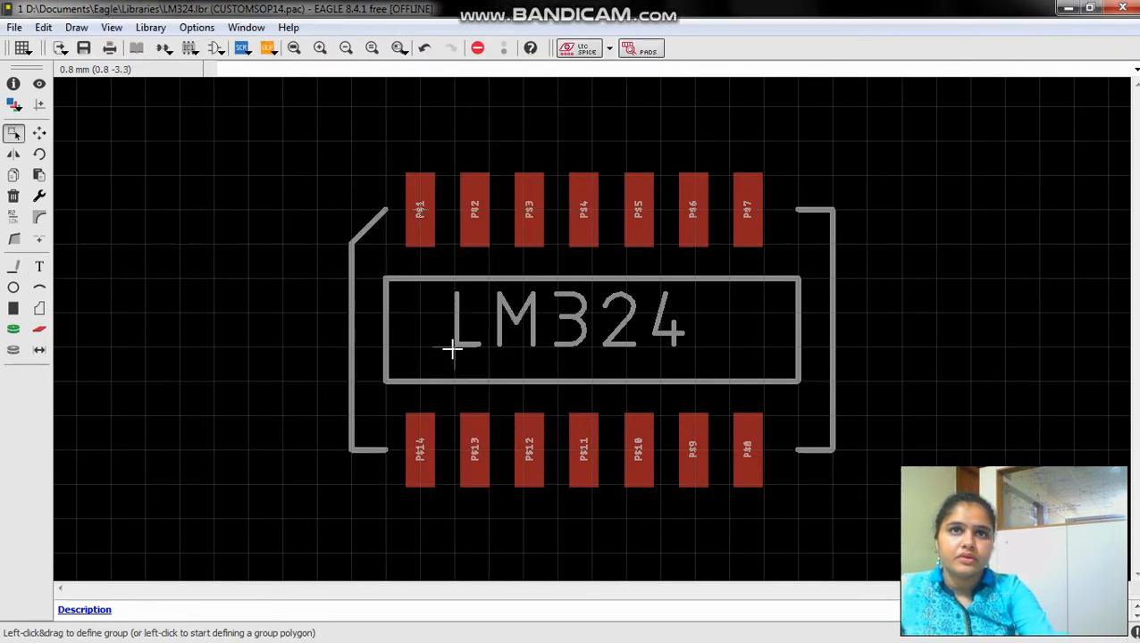
- Set the size of the LM324 silkscreen text to 1 in its properties
right_click(453, 349)
left_click(525, 479)
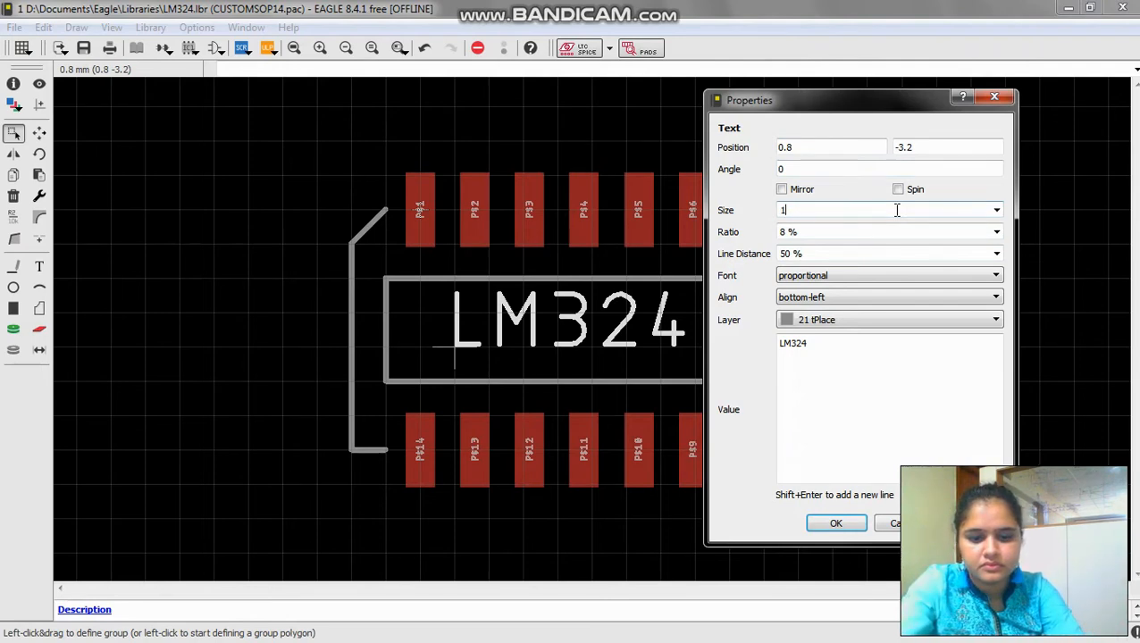
left_click(836, 524)
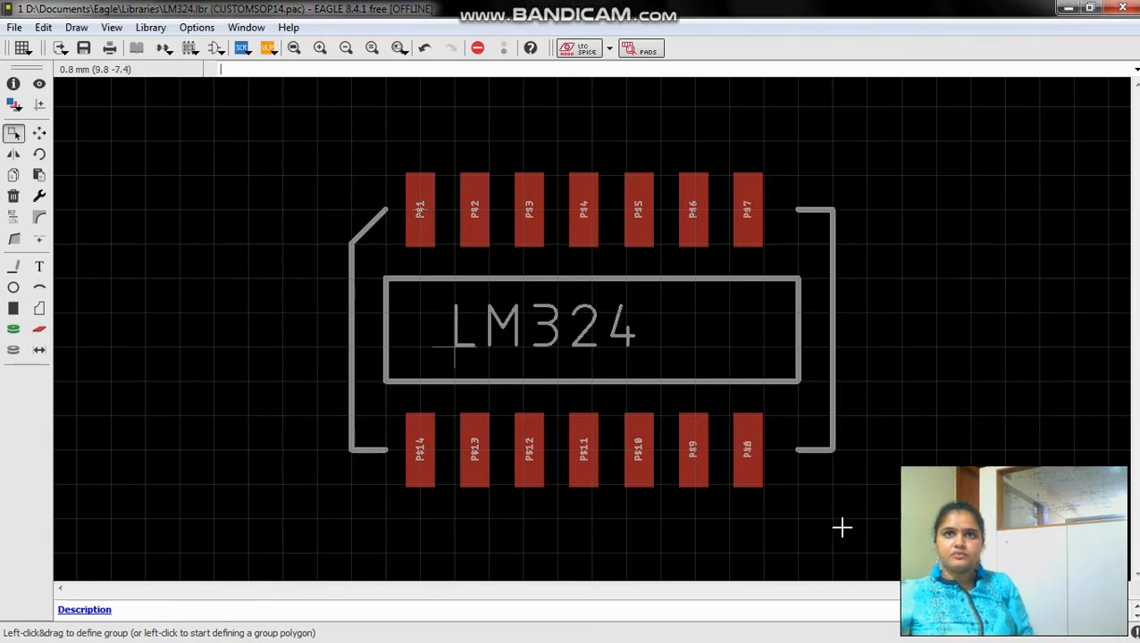
left_click(987, 307)
right_click(708, 290)
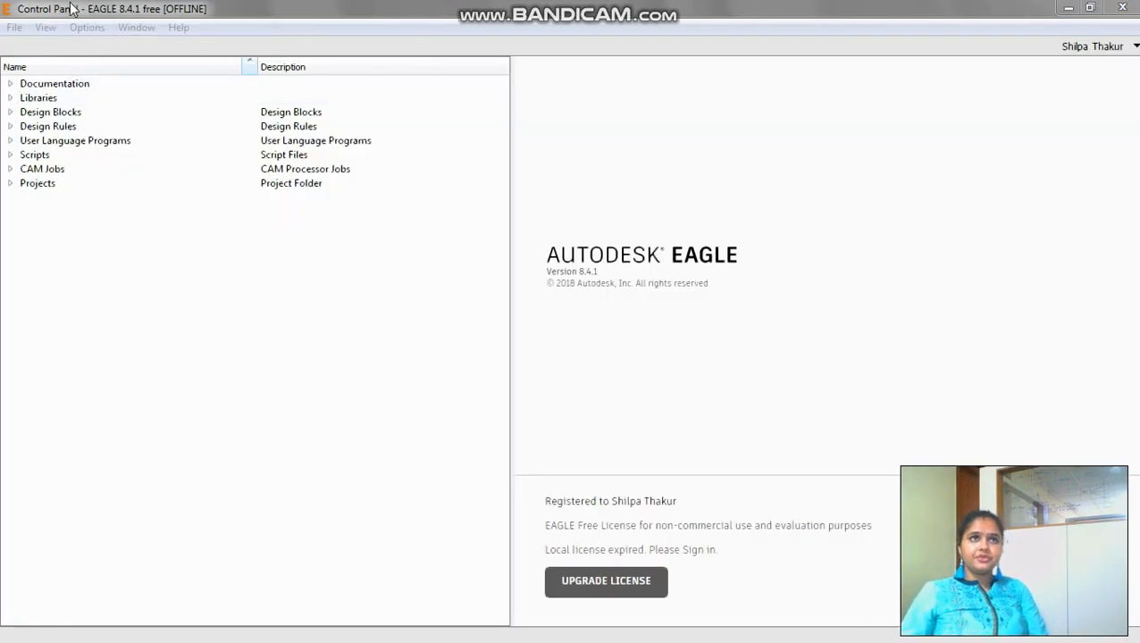
- Open the LM324.lbr library from the EAGLE Control Panel
left_click(16, 28)
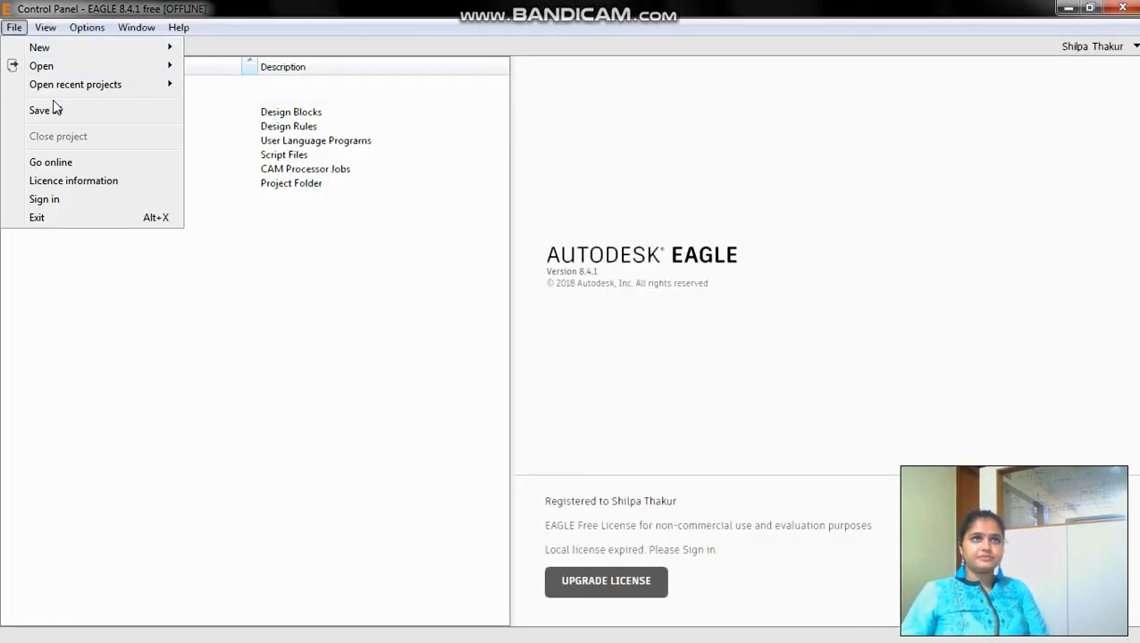
mouse_move(56, 66)
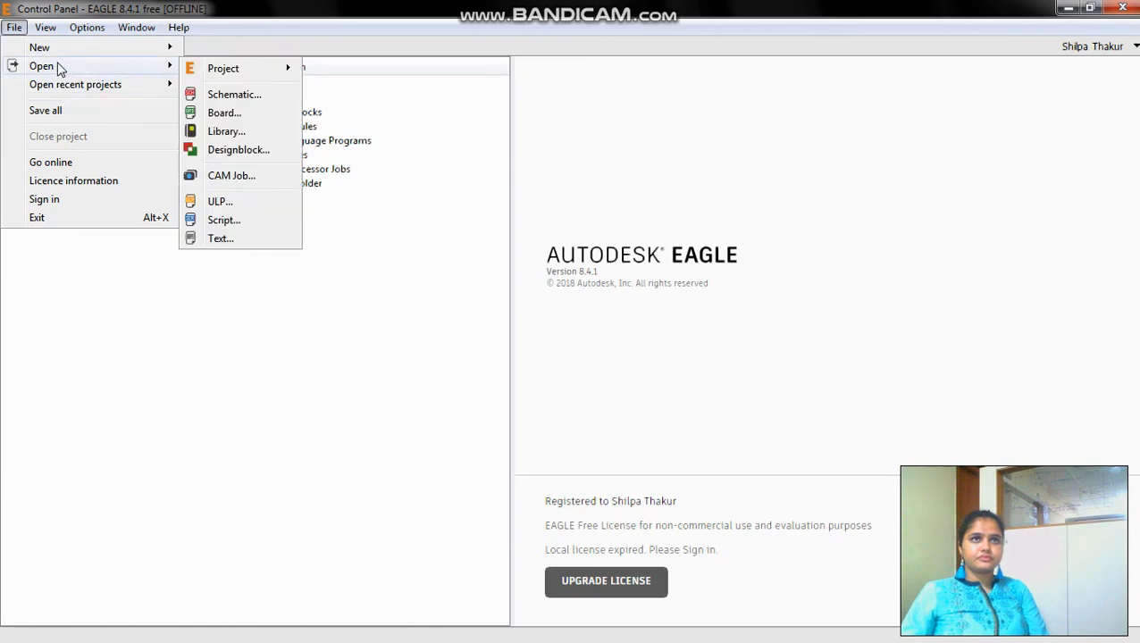
left_click(242, 132)
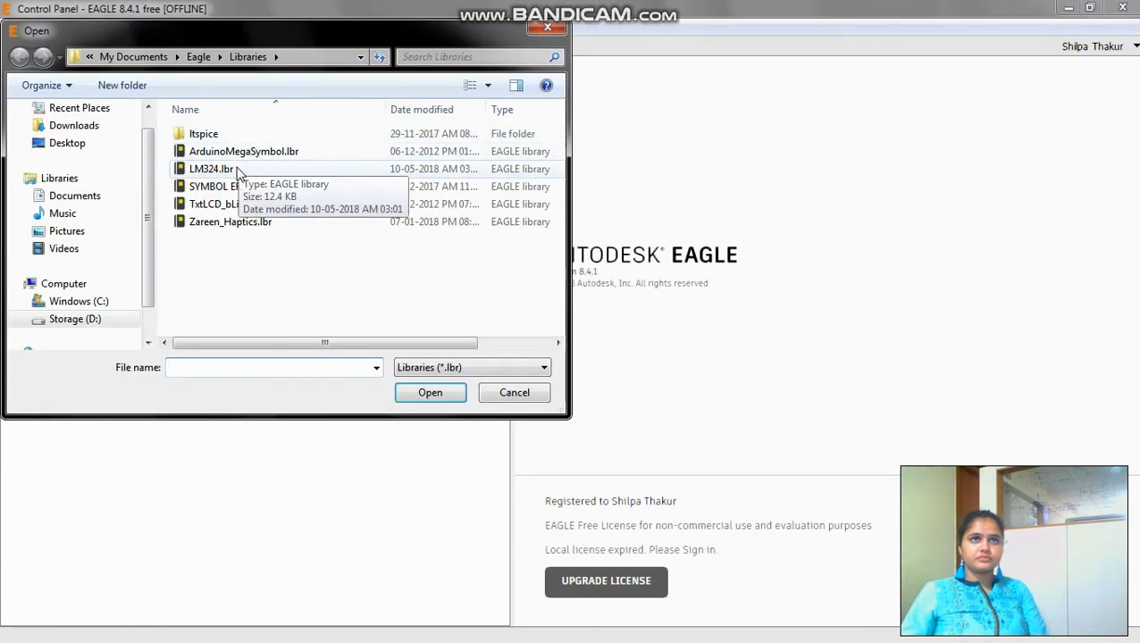
left_click(219, 169)
left_click(404, 395)
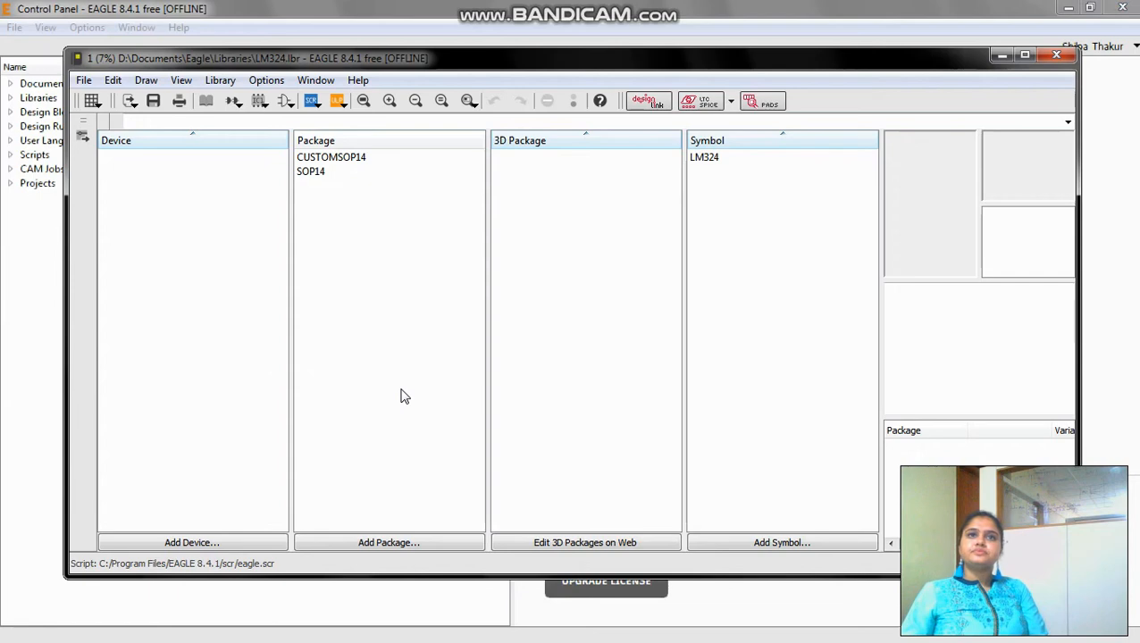
- Create a new device named LM324 in the library
left_click(175, 543)
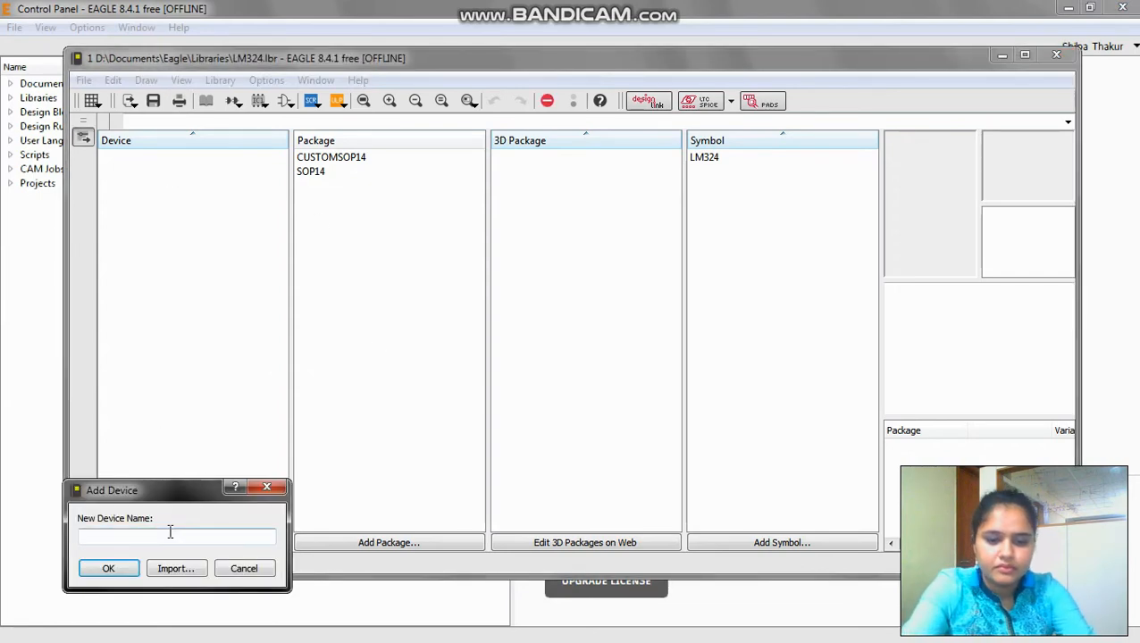
type("LM324")
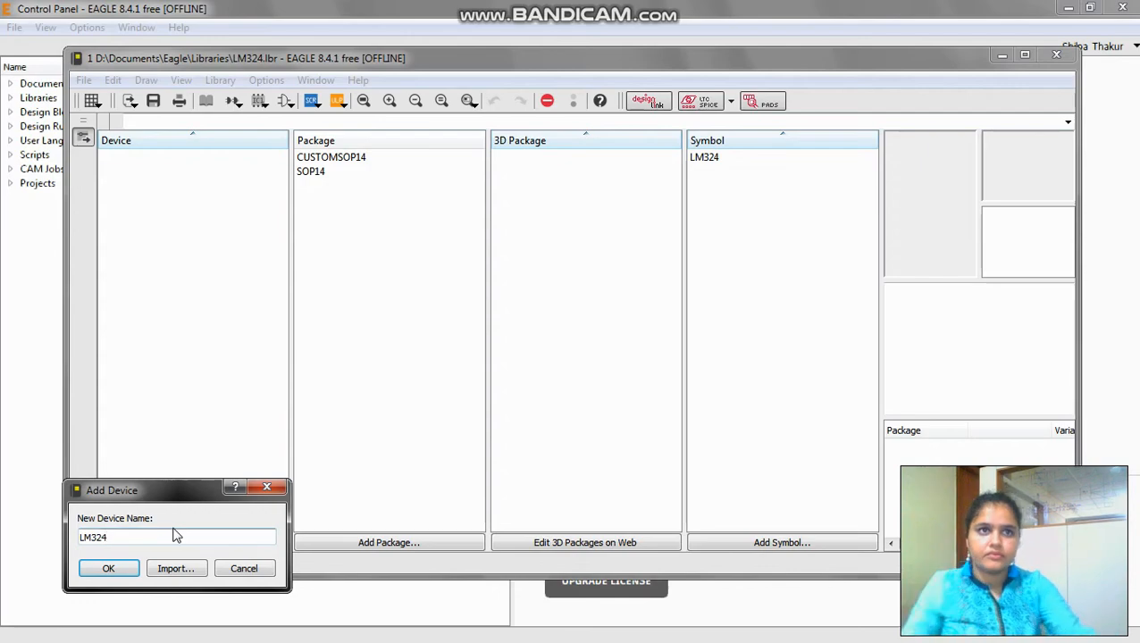
left_click(110, 569)
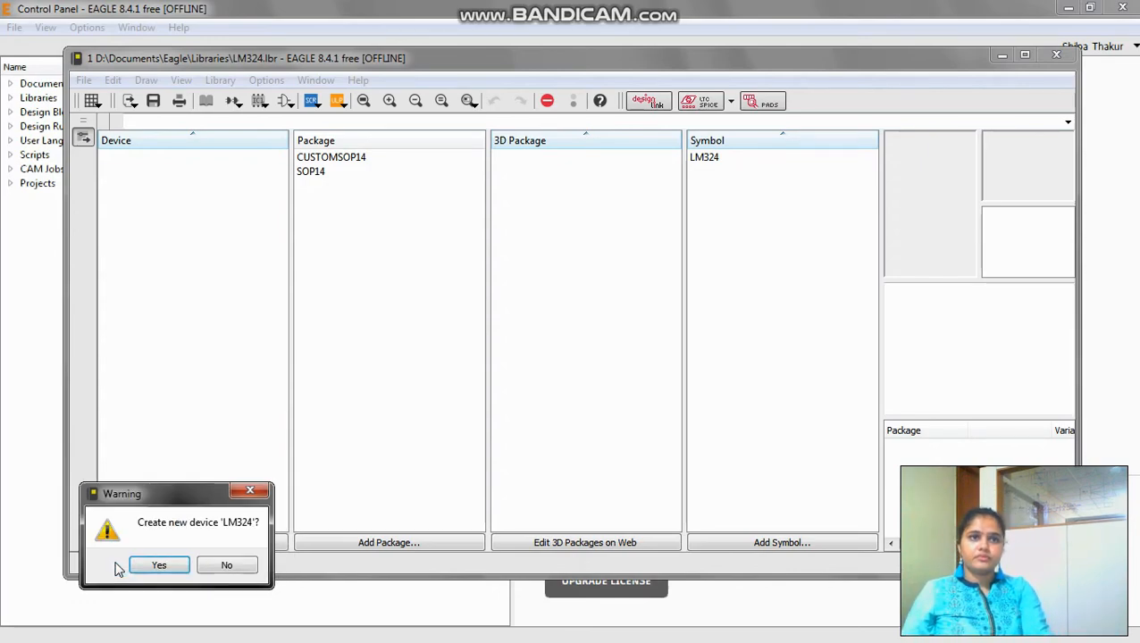
left_click(157, 565)
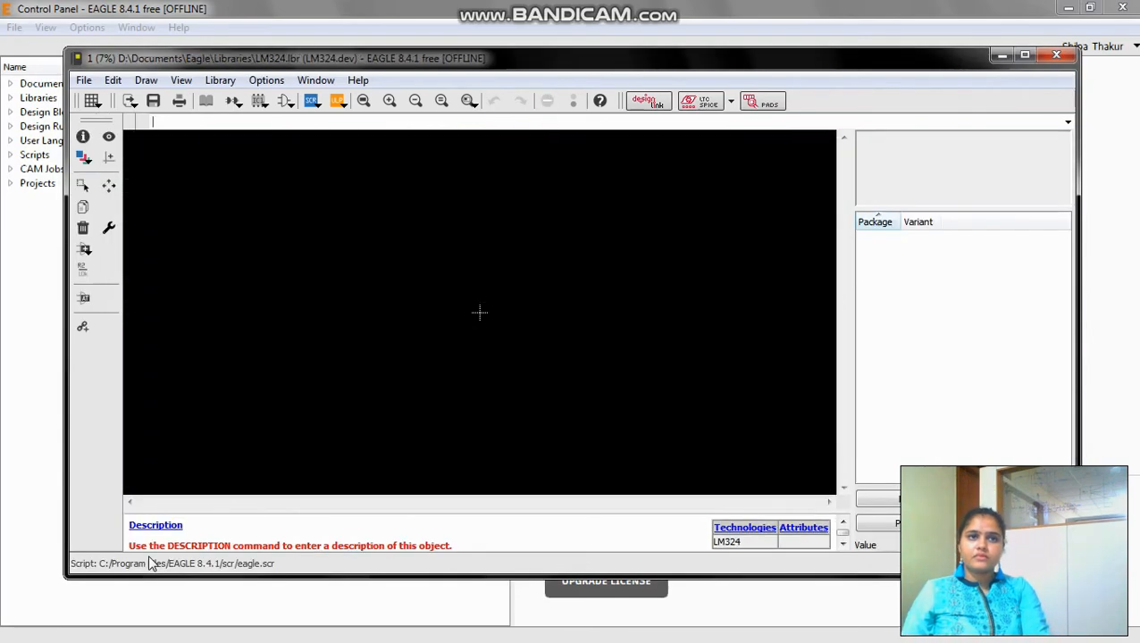
- Place one LM324 symbol in the device drawing at (0.0, 0.3) inch
left_click(84, 250)
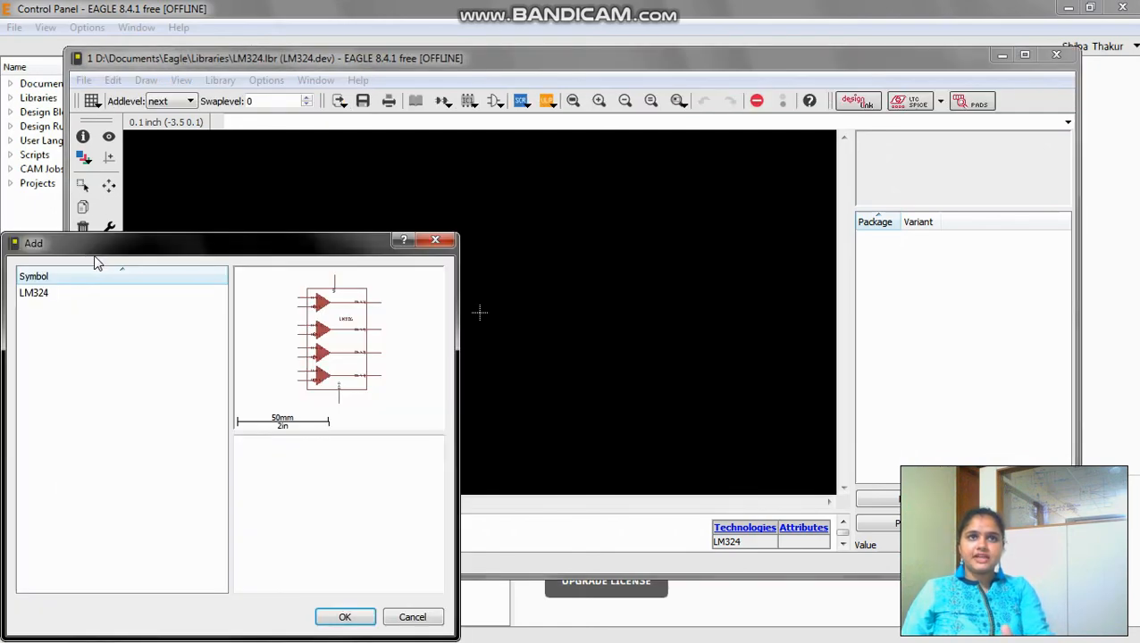
left_click(361, 626)
left_click(477, 284)
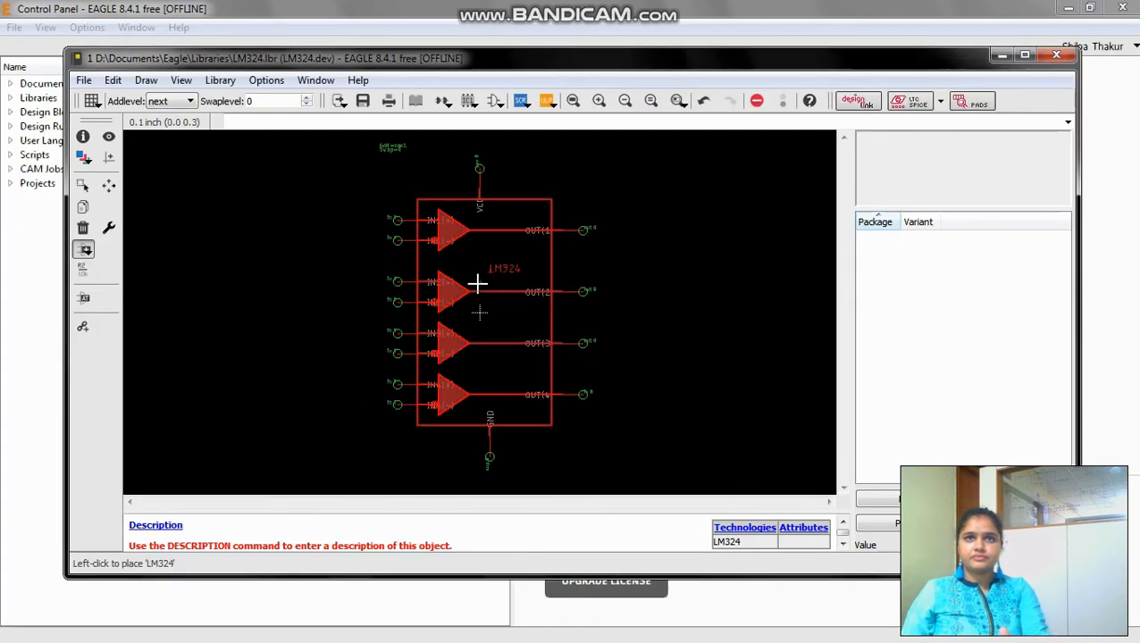
key("Escape")
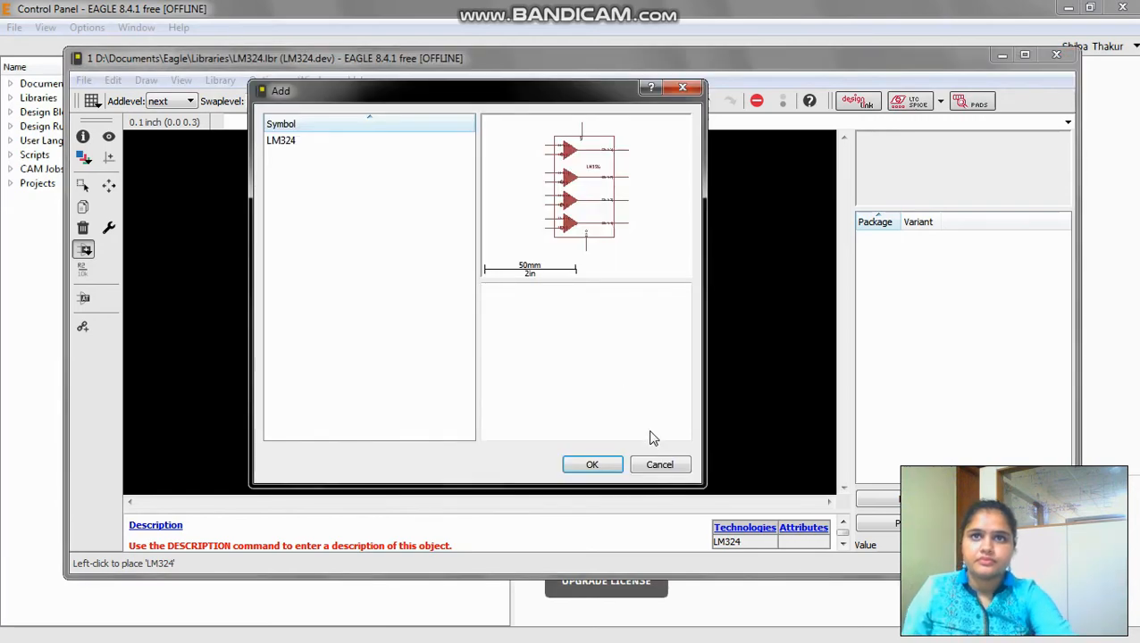
left_click(655, 462)
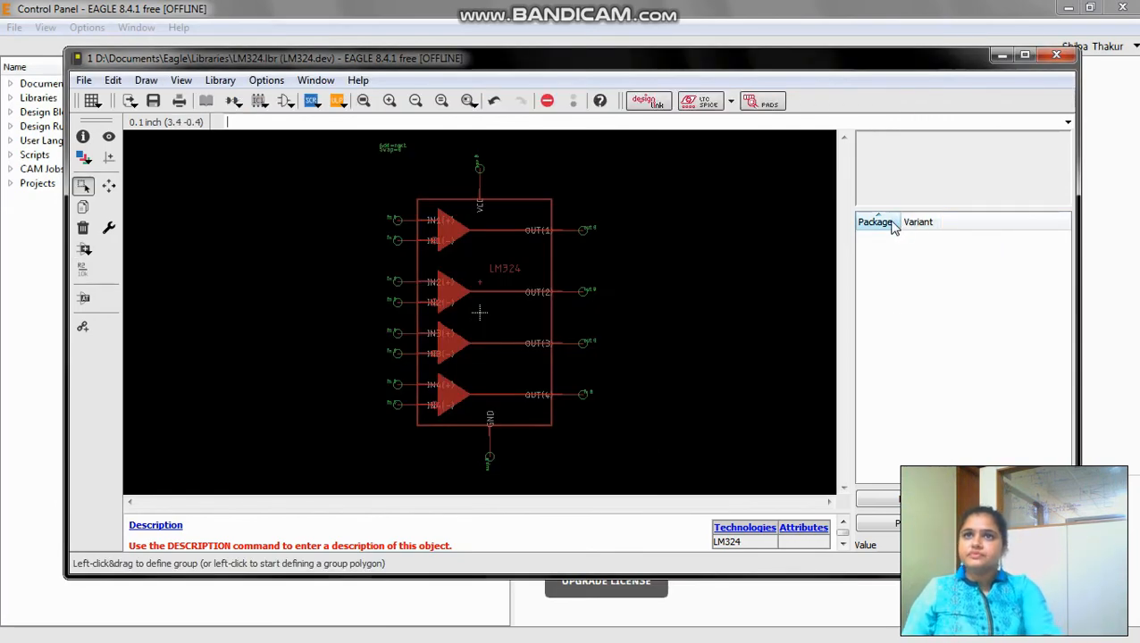
- Add CUSTOMSOP14 as a package variant with an empty variant name, and open its pin-to-pad connections
left_click(880, 499)
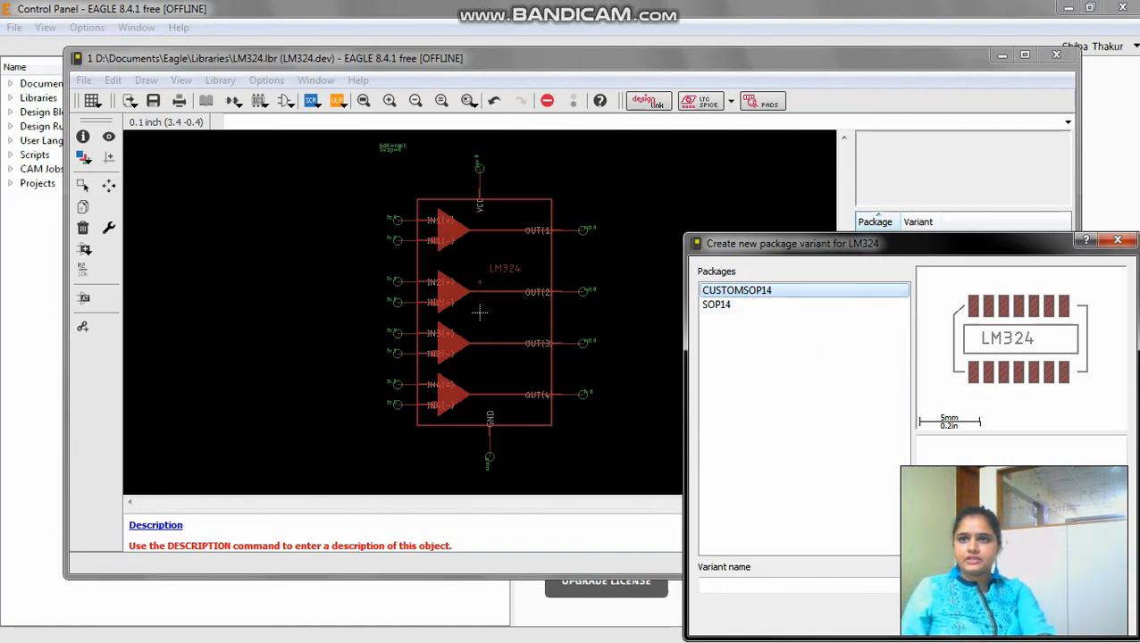
key("Return")
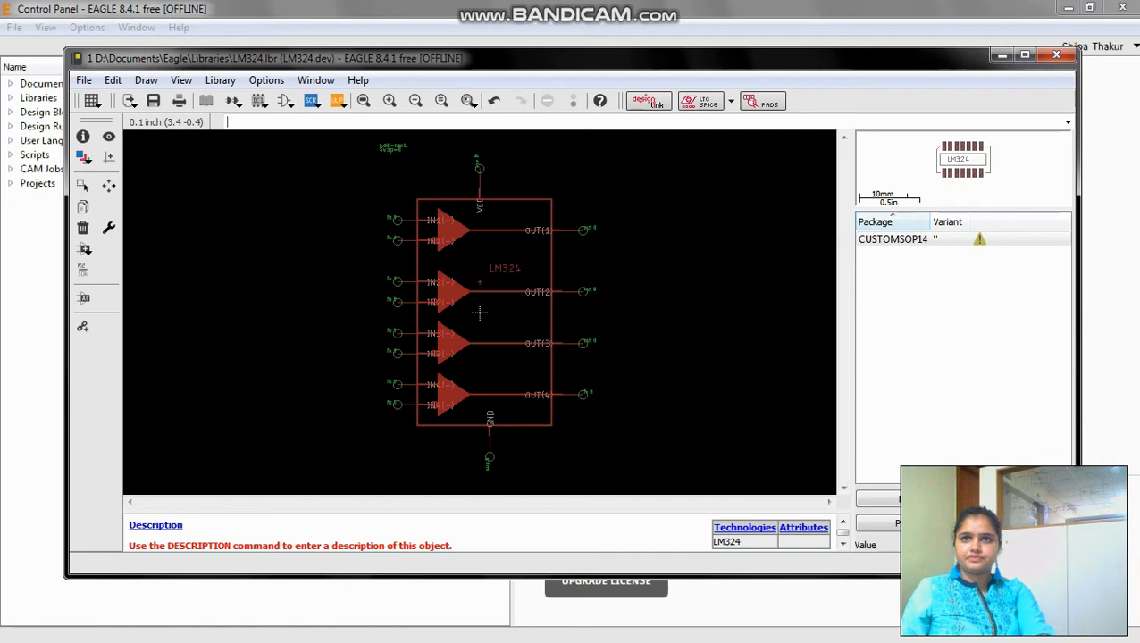
left_click(1017, 499)
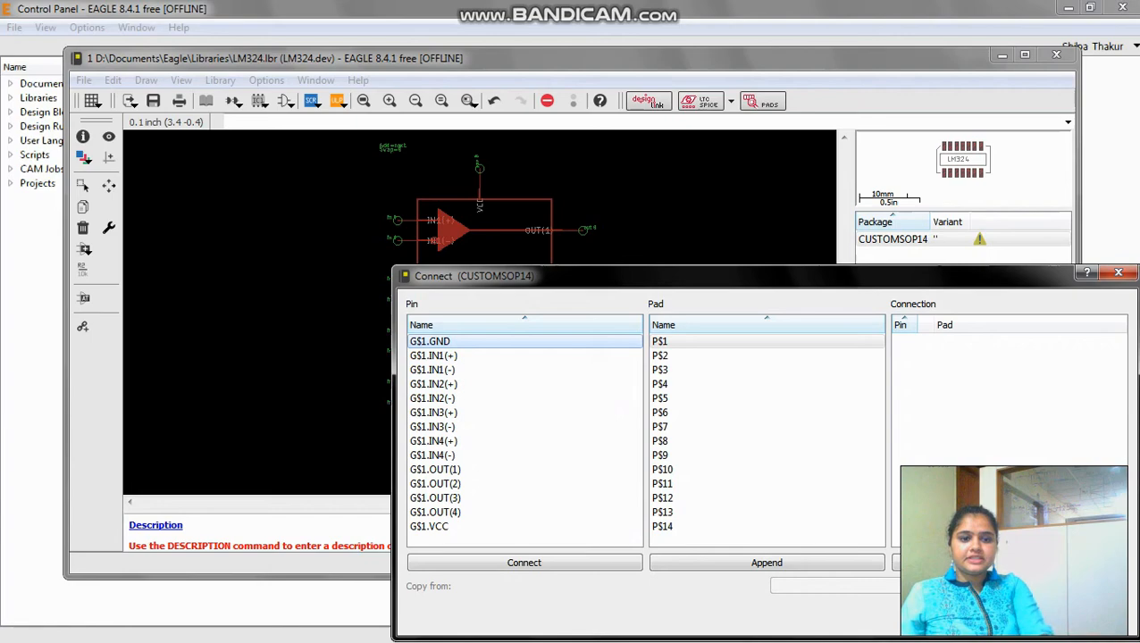
- Check the datasheet's Internal Block Diagram for the pinout, and connect pin OUT(1) to pad P$1 and IN1(-) to P$2
key("alt+Tab")
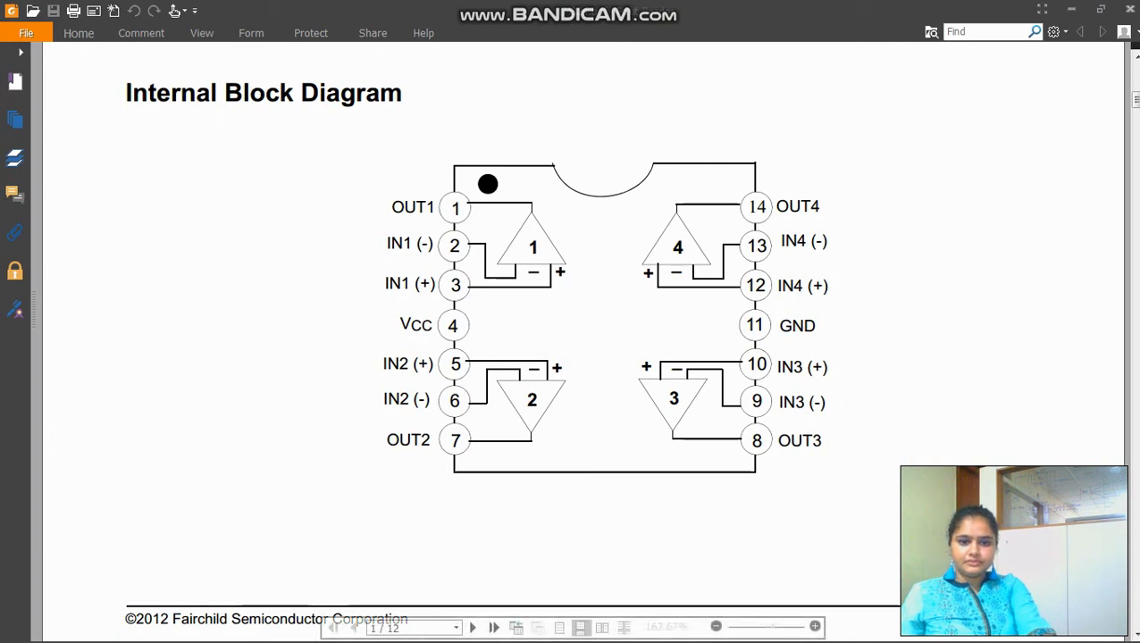
key("alt+Tab")
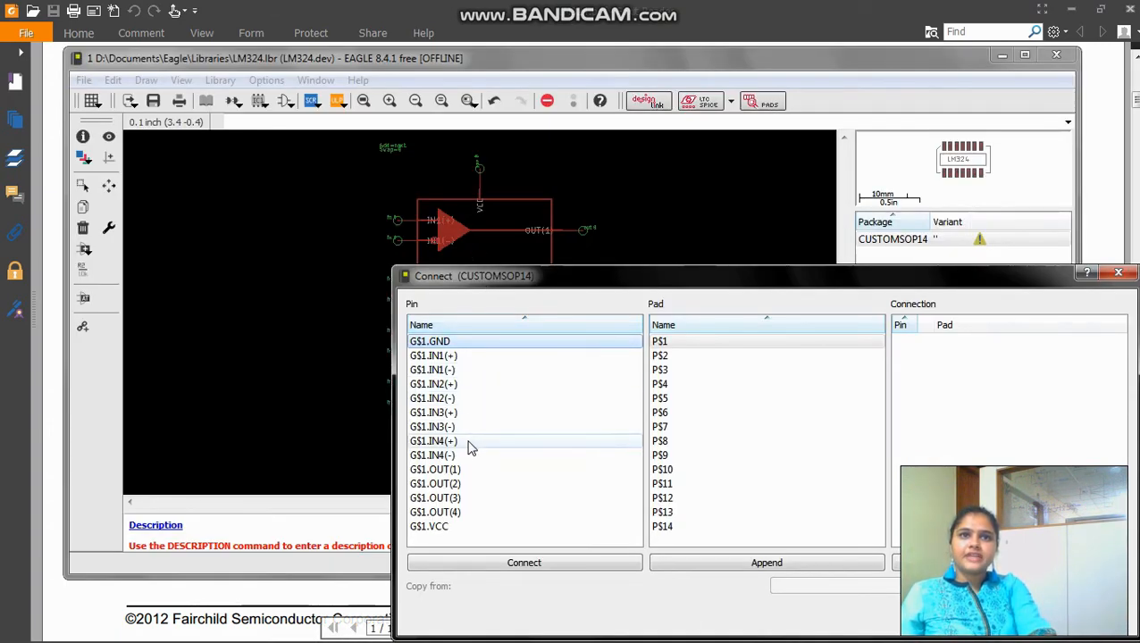
left_click(469, 472)
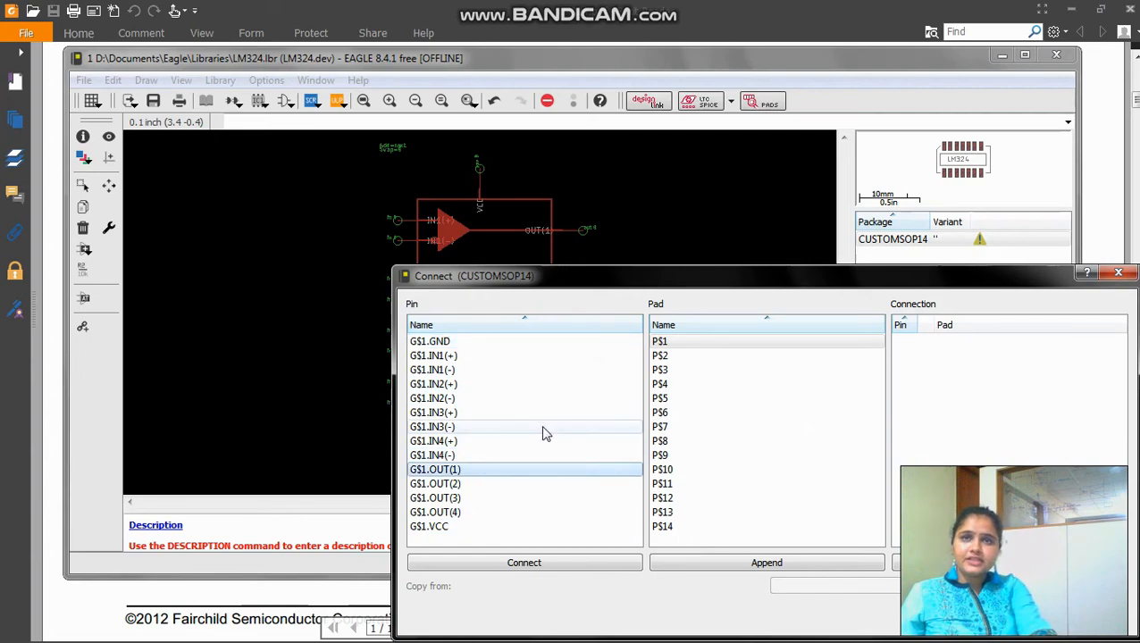
left_click(666, 342)
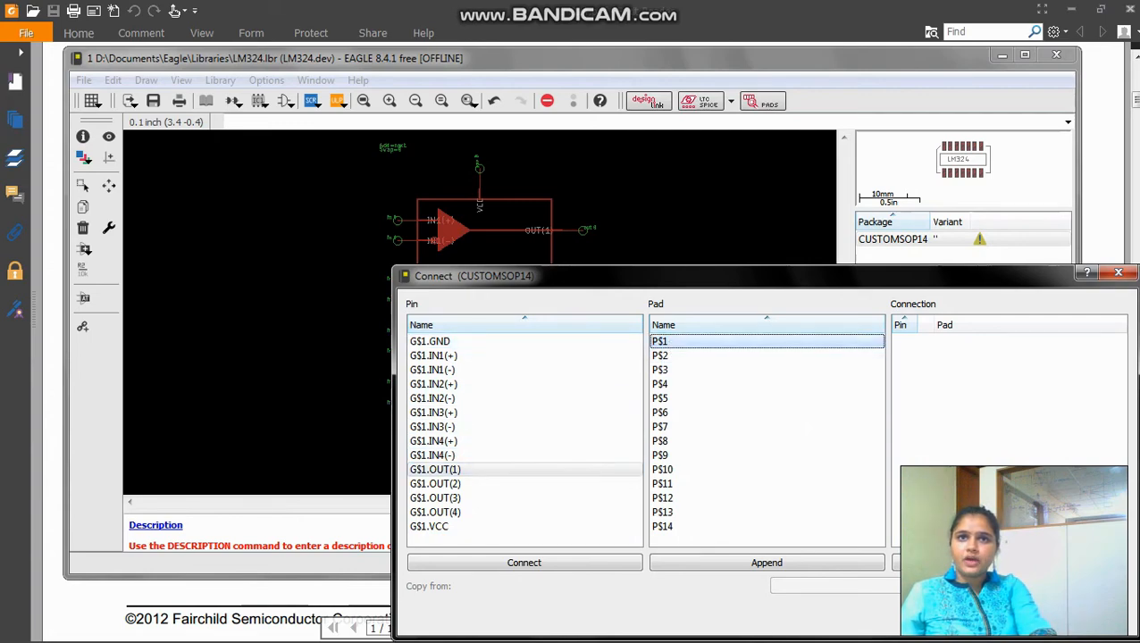
left_click(605, 570)
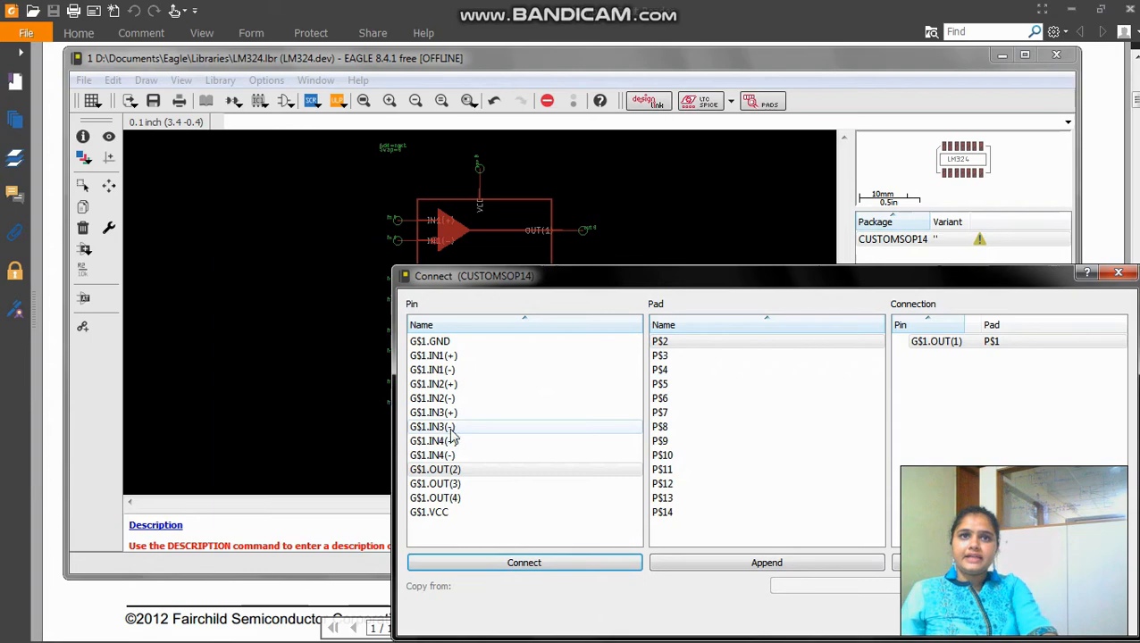
left_click(453, 370)
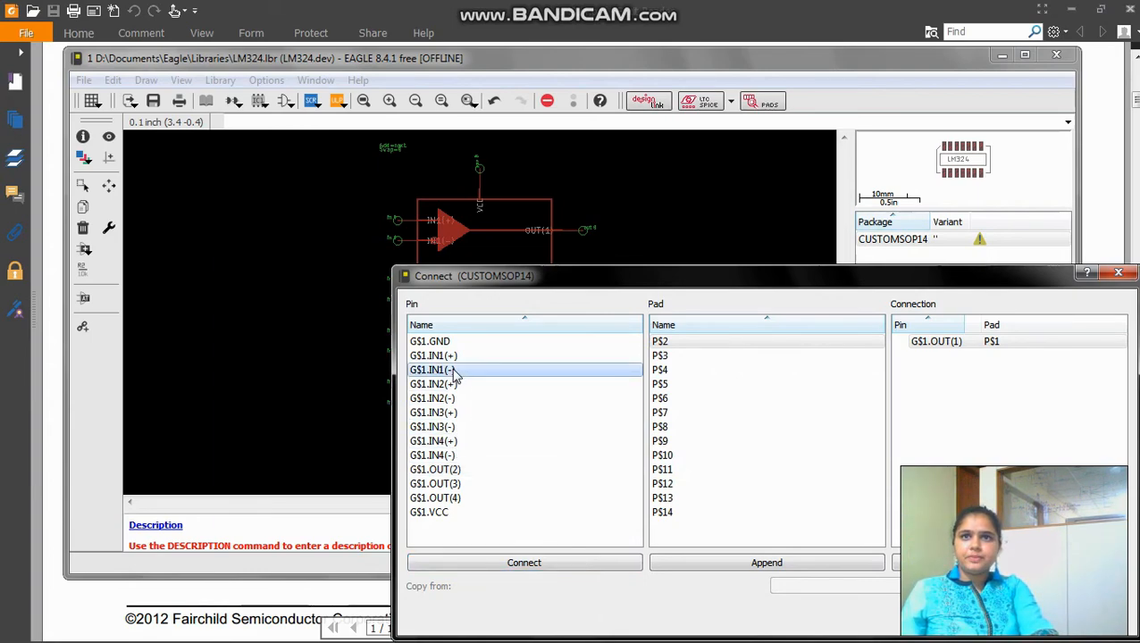
left_click(681, 341)
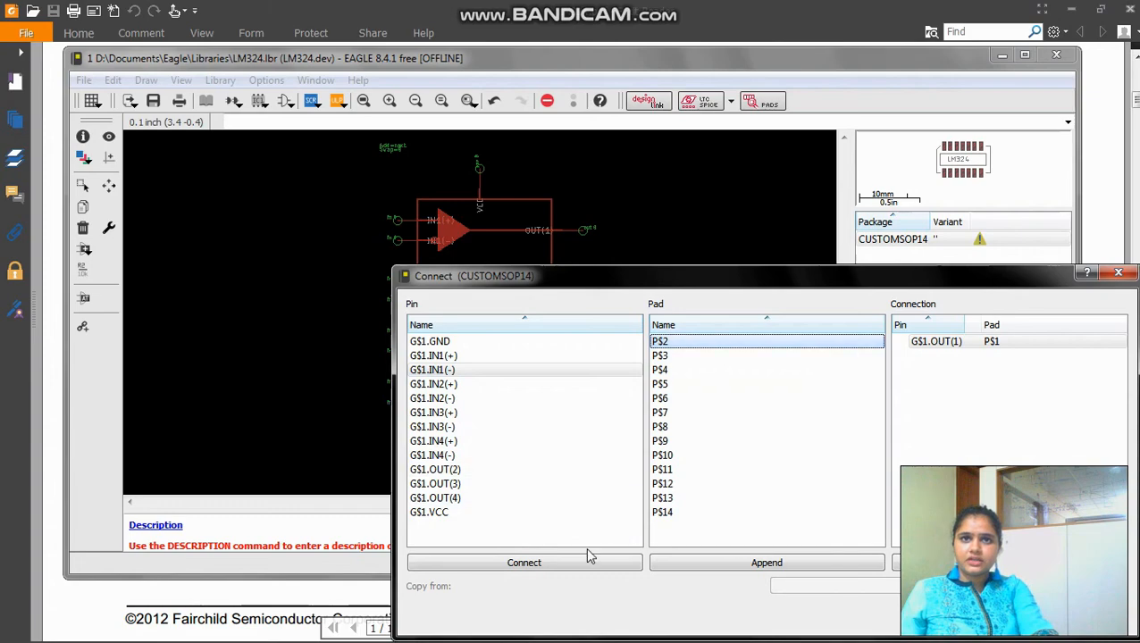
left_click(553, 561)
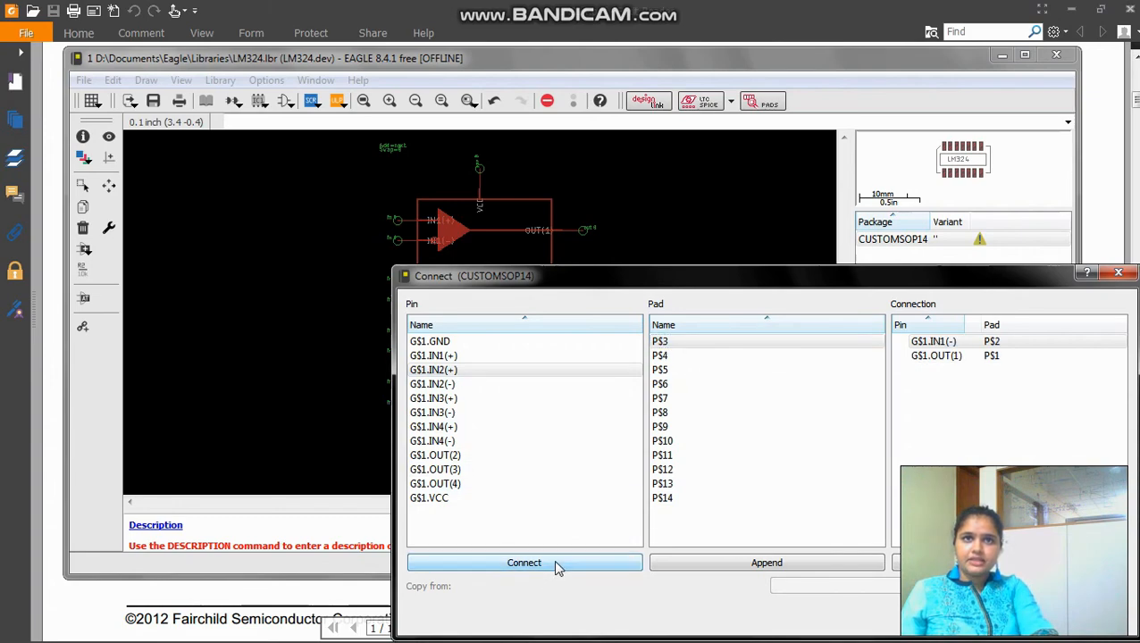
left_click(464, 370)
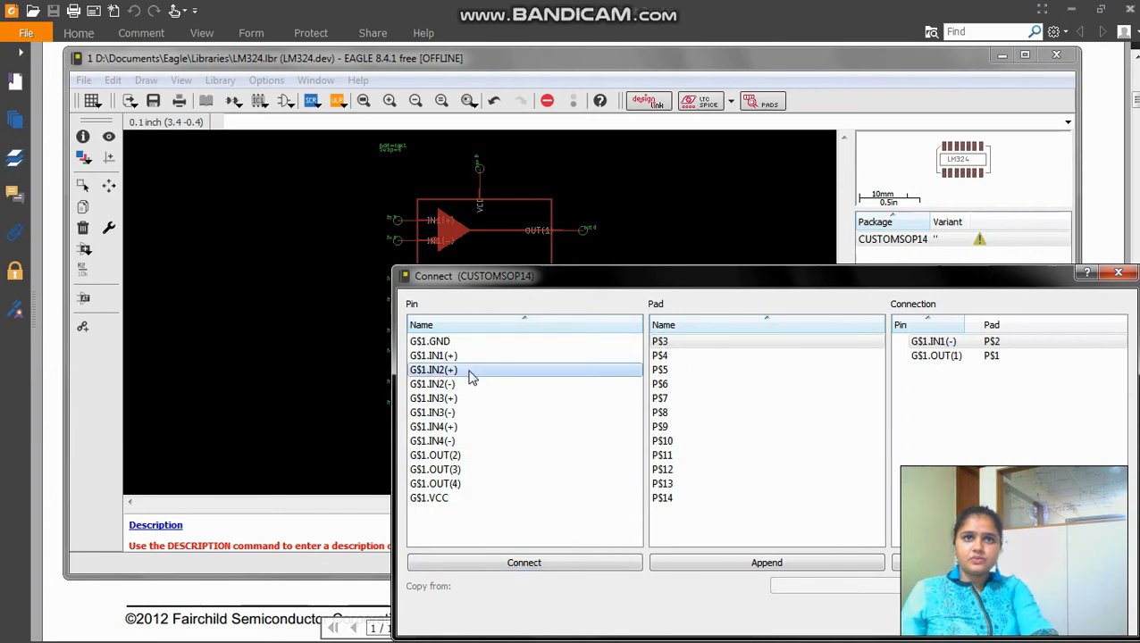
left_click(705, 344)
left_click(597, 565)
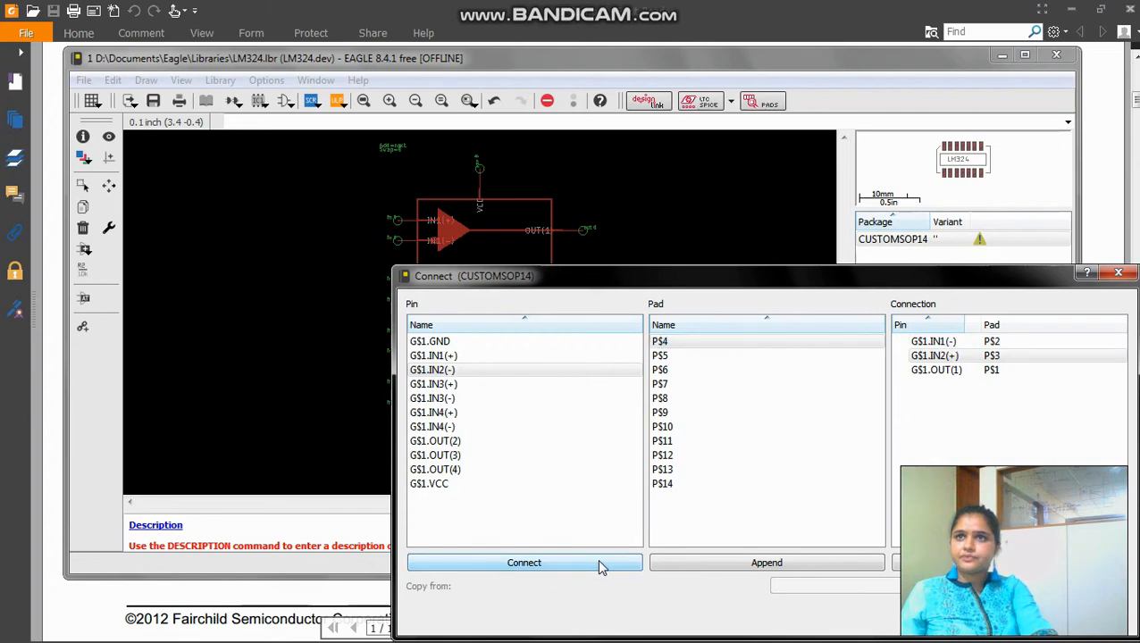
left_click(974, 357)
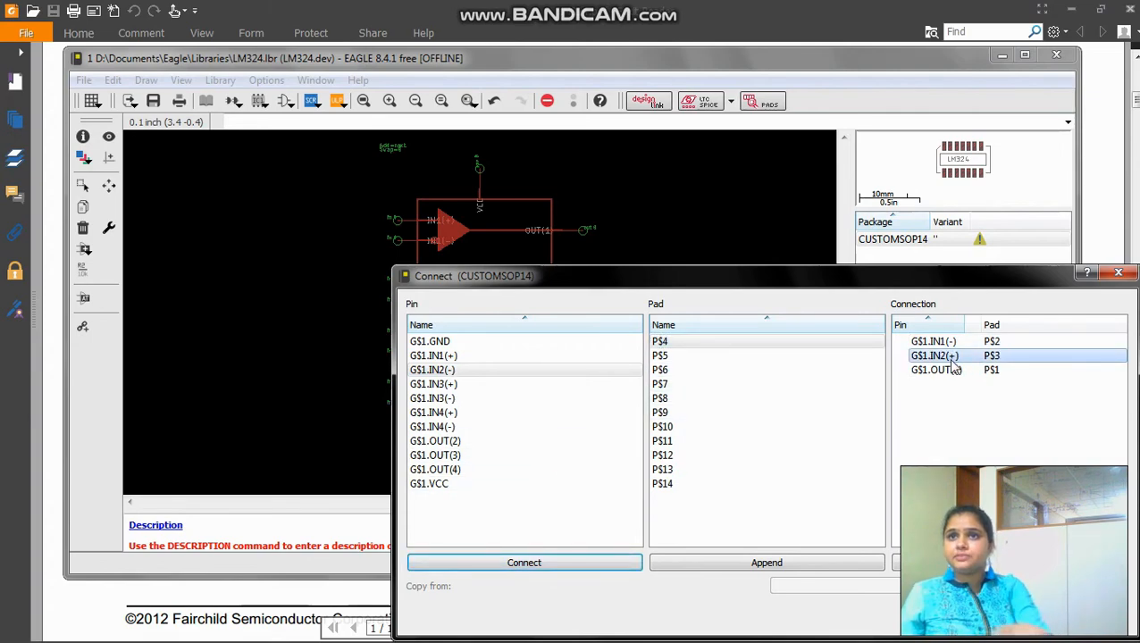
left_click(897, 563)
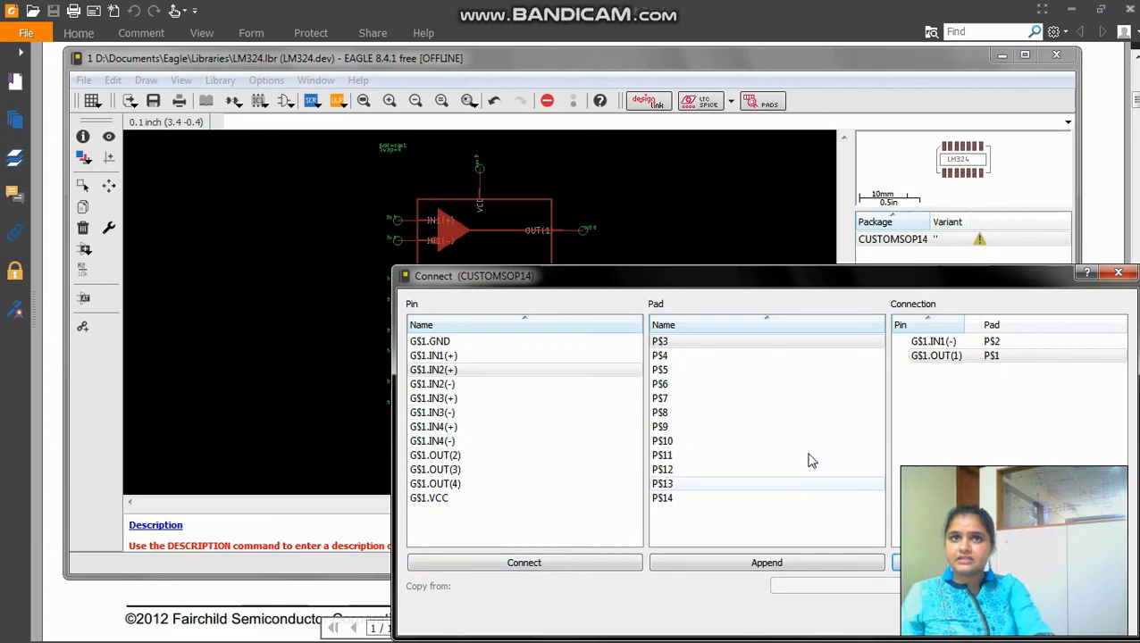
- Connect pin IN1(+) to pad P$3 of the CUSTOMSOP14 package
left_click(534, 356)
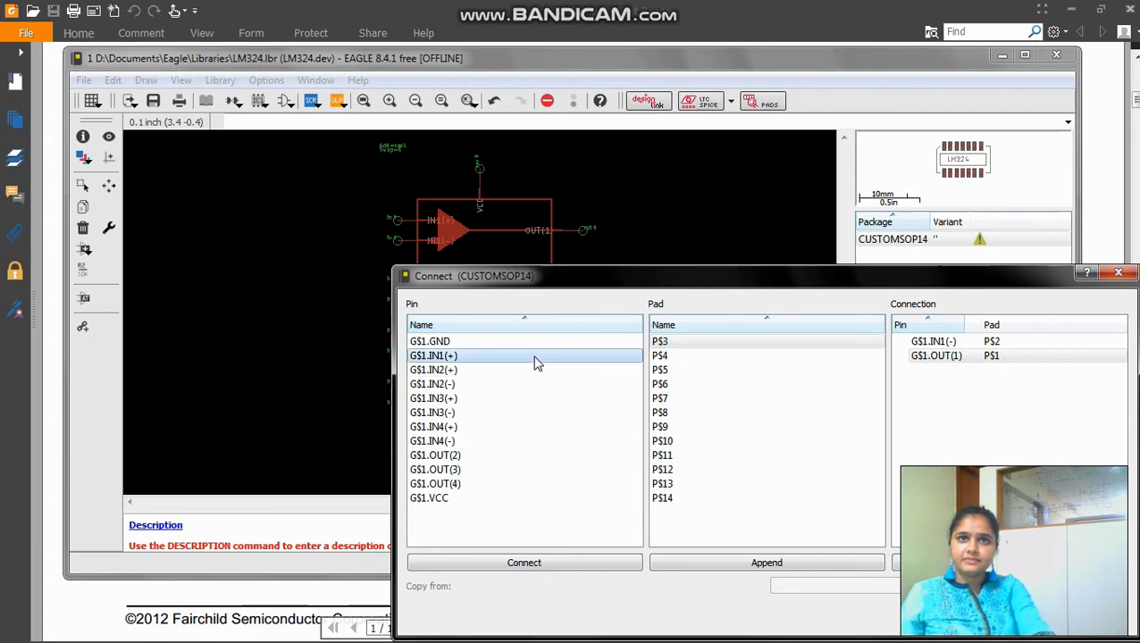
left_click(713, 342)
left_click(511, 564)
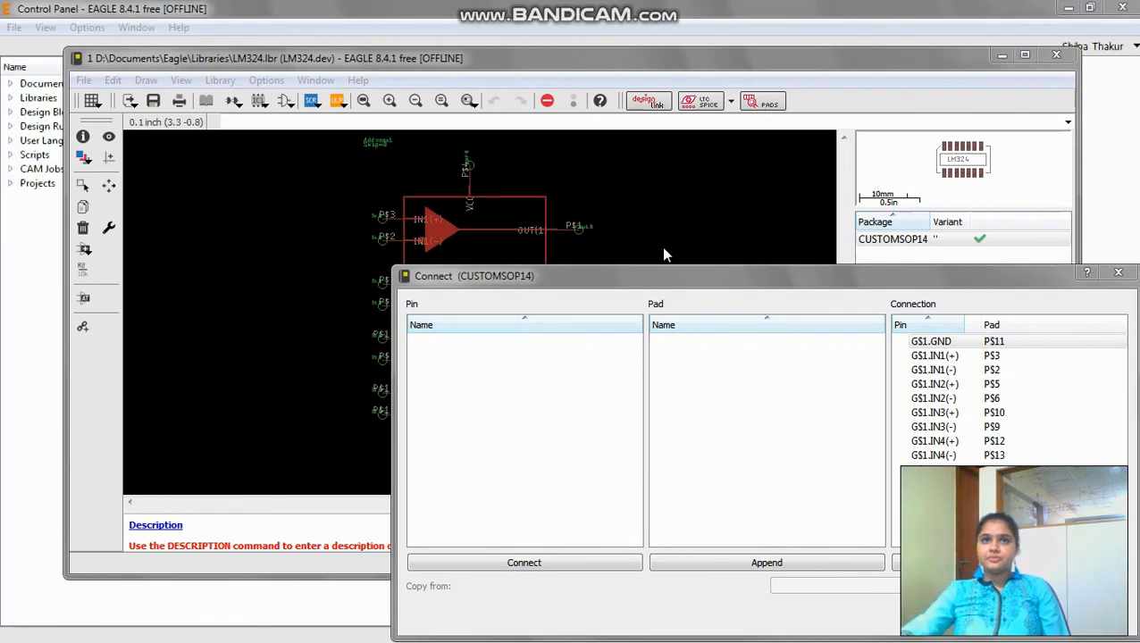
- Accept the CUSTOMSOP14 pin-to-pad connections and close the LM324 library with its changes saved
left_click(650, 277)
left_click_drag(650, 283, 193, 143)
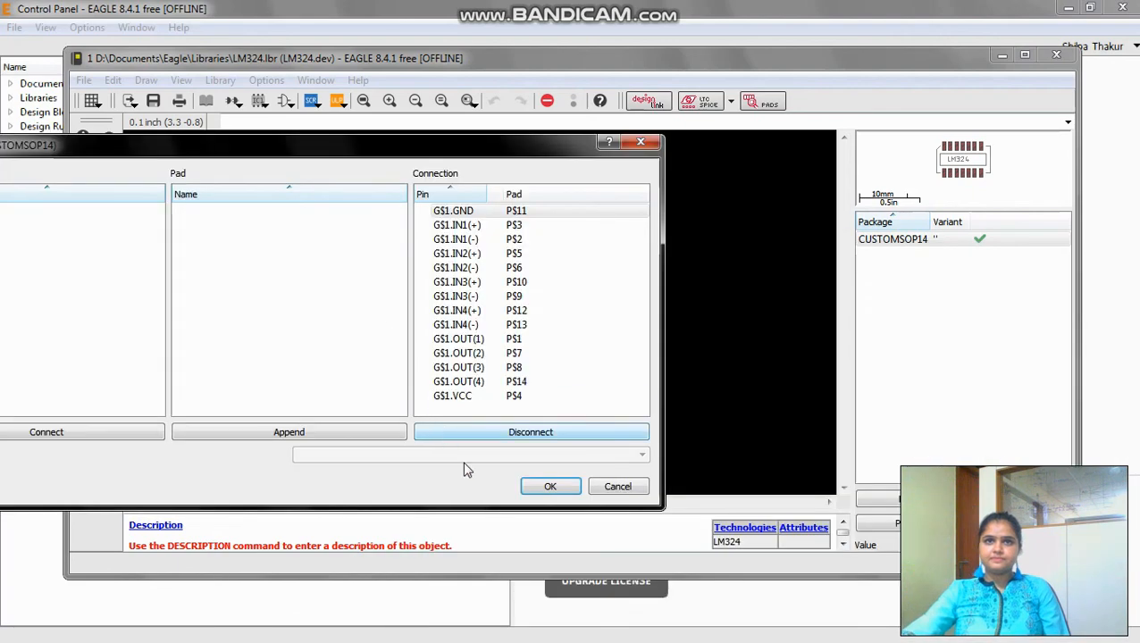
left_click(545, 487)
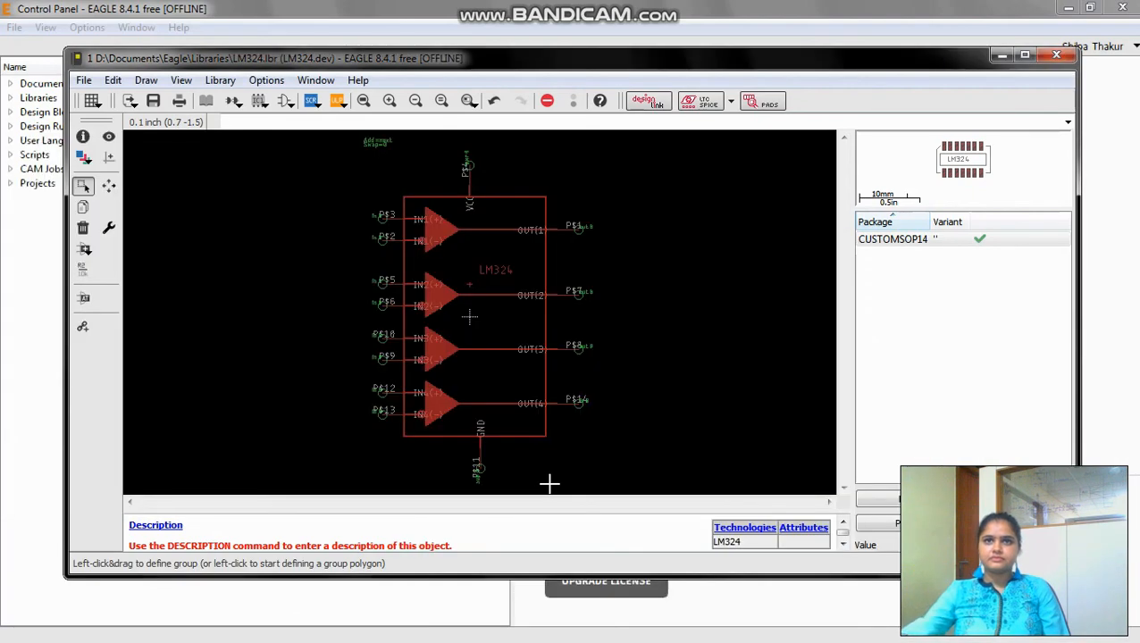
left_click(1056, 55)
left_click(979, 105)
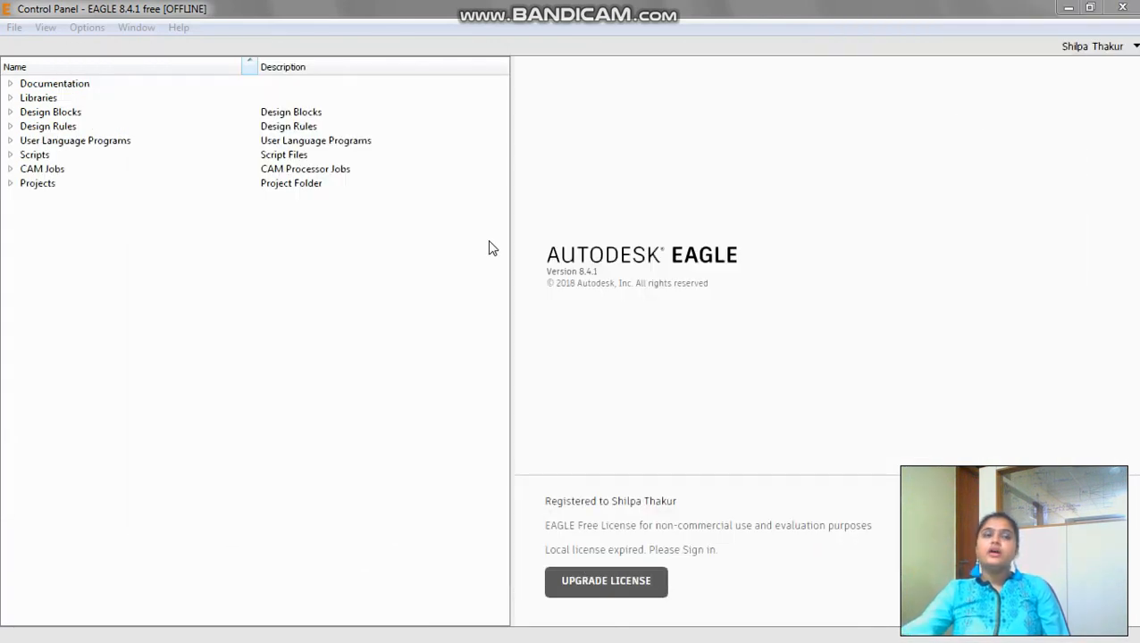
- Reopen the LM324.lbr library from the EAGLE Control Panel
left_click(13, 28)
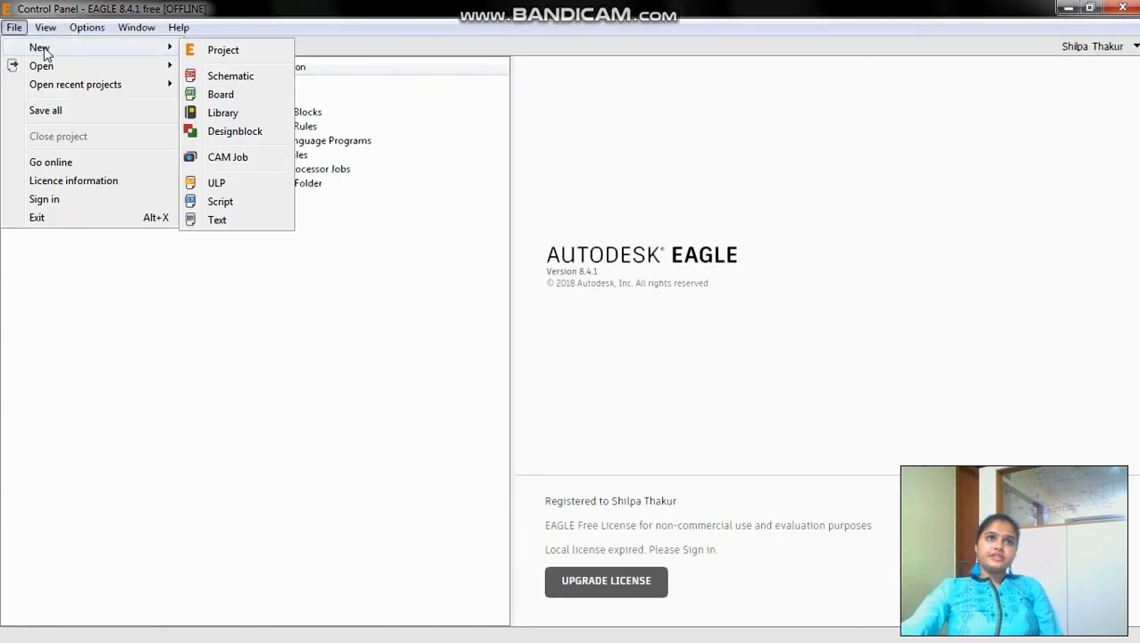
mouse_move(36, 68)
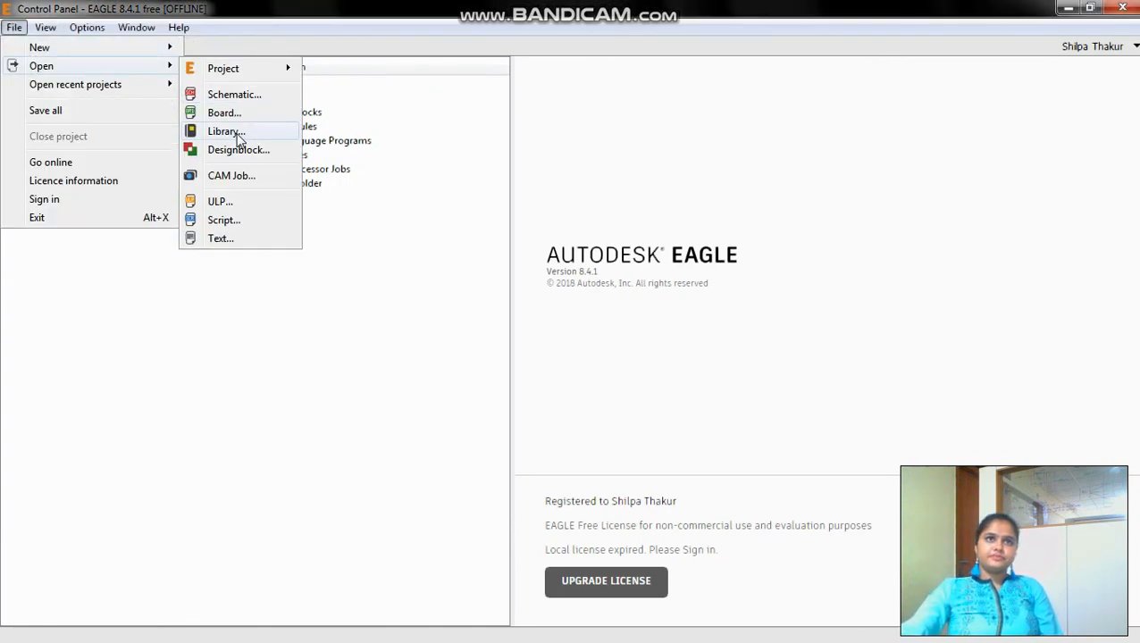
left_click(227, 131)
left_click(212, 169)
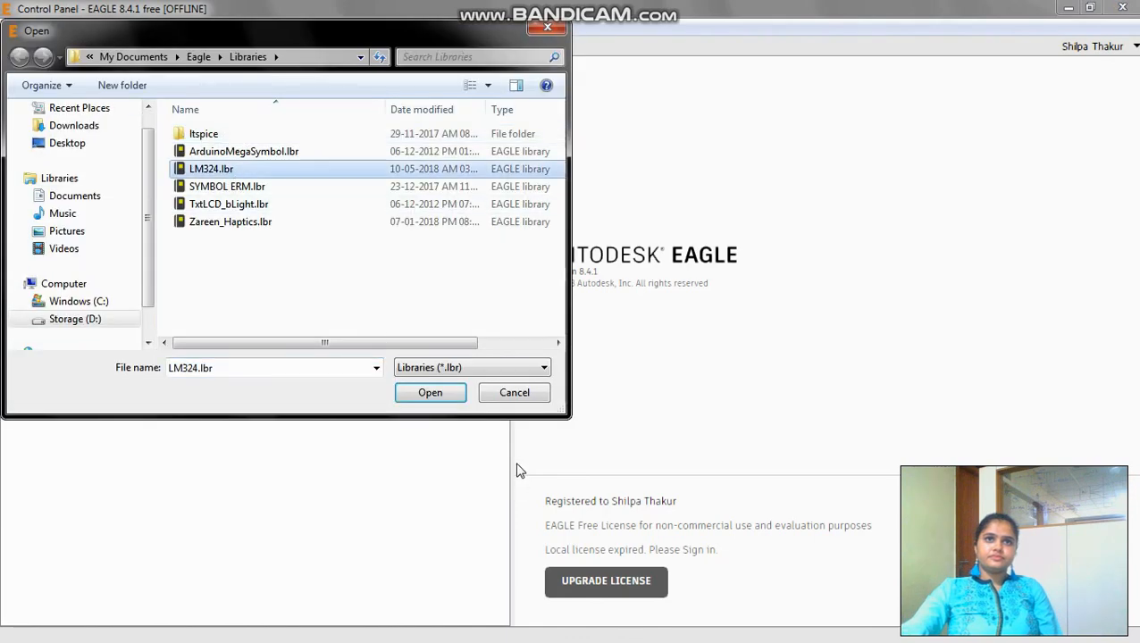
left_click(432, 392)
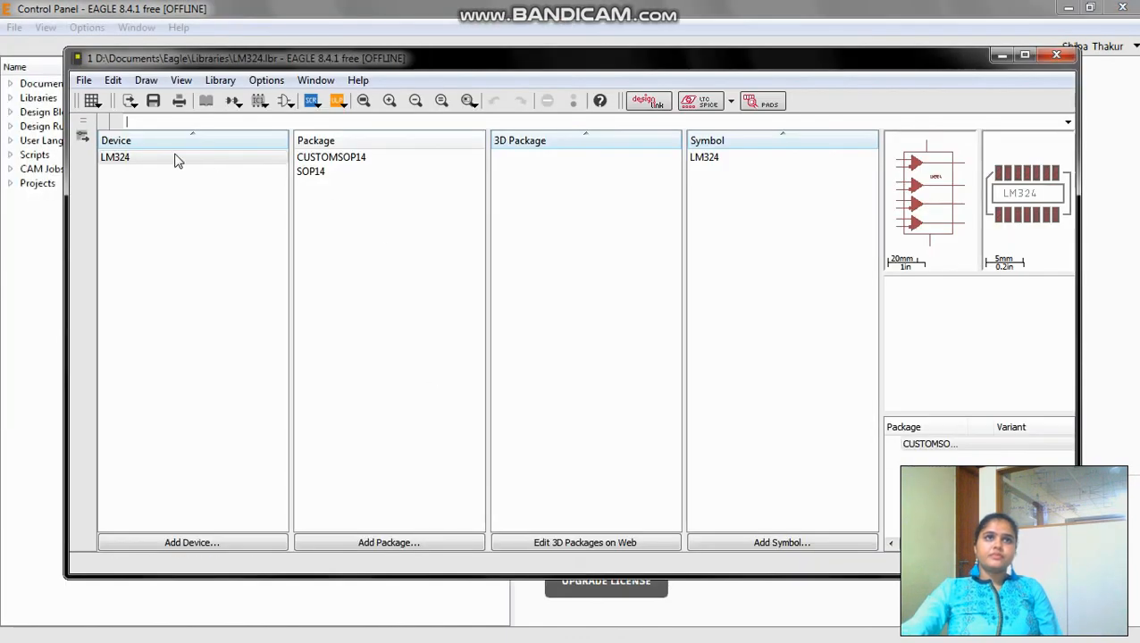